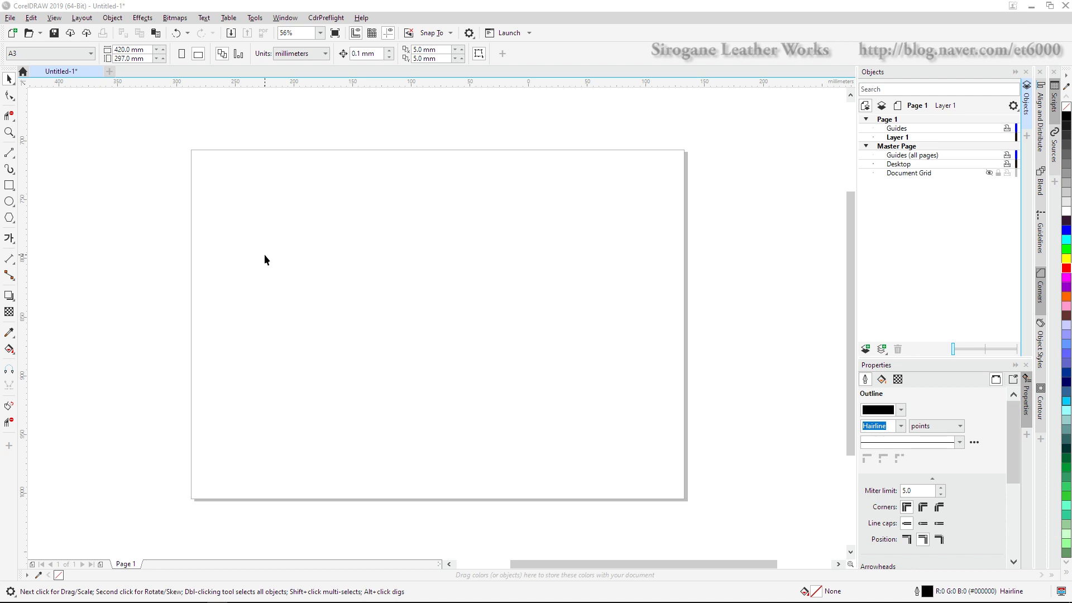
# - Draw a rectangle about 174 mm wide and 125 mm high on the page
pyautogui.click(9, 185)
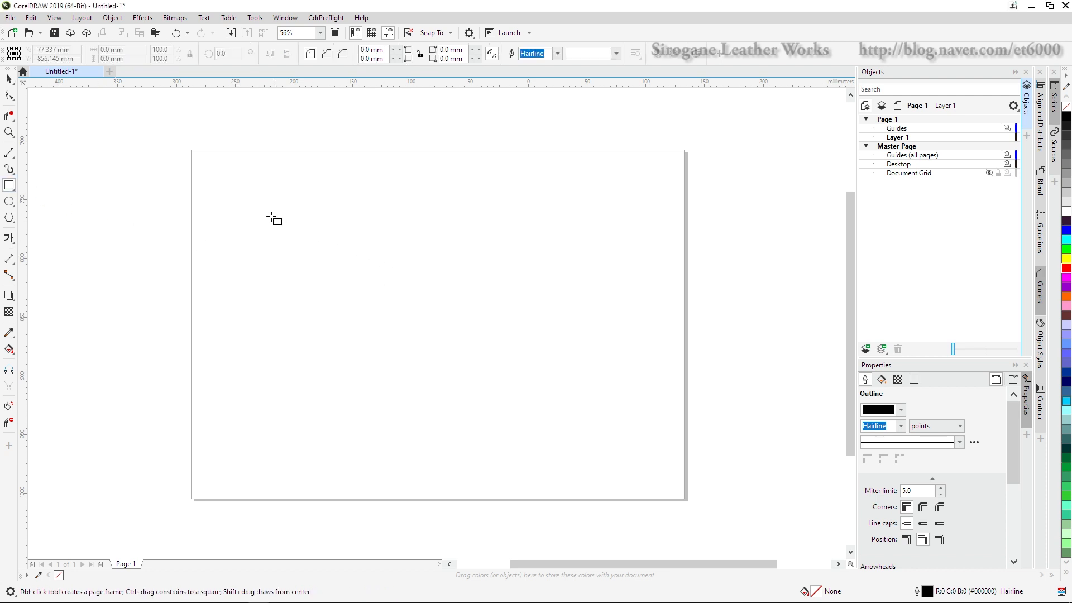
pyautogui.moveTo(271, 216)
pyautogui.mouseDown()
pyautogui.moveTo(492, 341)
pyautogui.moveTo(475, 362)
pyautogui.mouseUp()
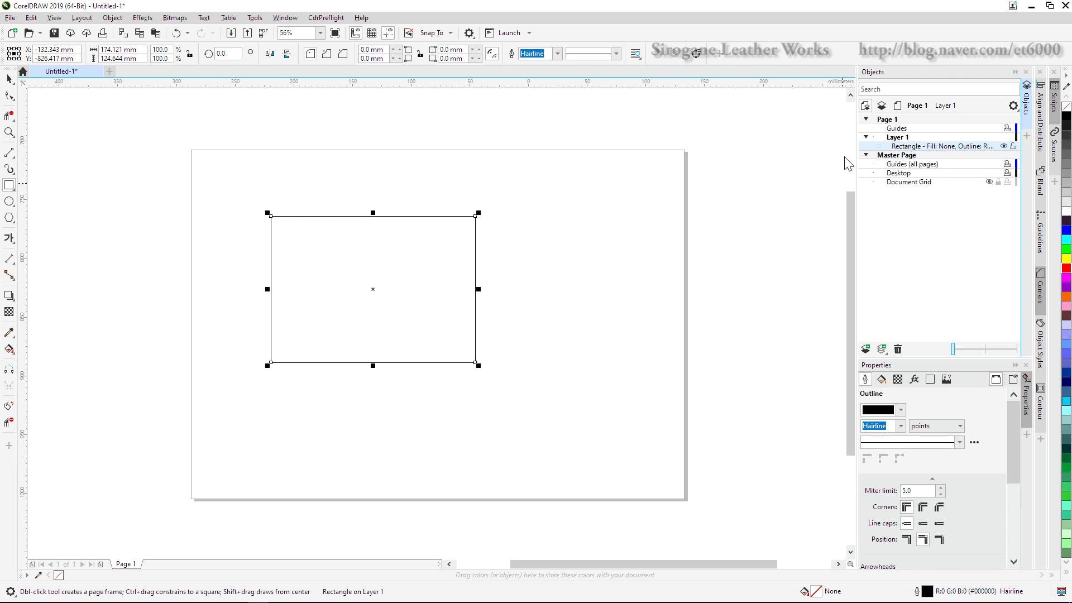
pyautogui.click(567, 240)
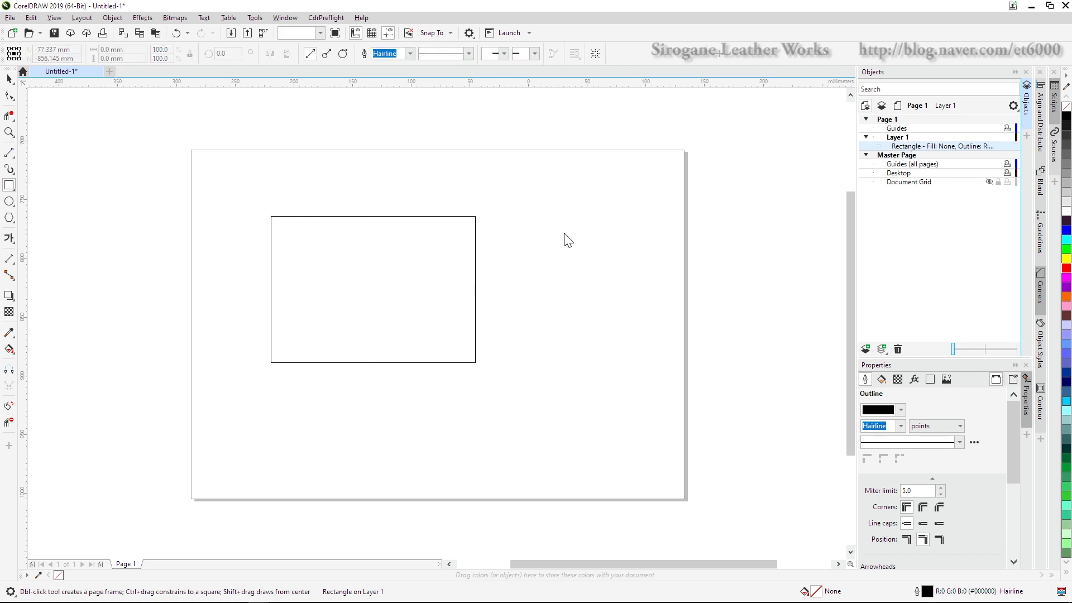
# - Draw a closed, irregular four-sided shape about 78 by 96 mm from straight line segments beside the rectangle
pyautogui.press('F5')
pyautogui.moveTo(538, 218)
pyautogui.mouseDown()
pyautogui.moveTo(632, 214)
pyautogui.moveTo(625, 329)
pyautogui.moveTo(538, 323)
pyautogui.moveTo(540, 217)
pyautogui.mouseUp()
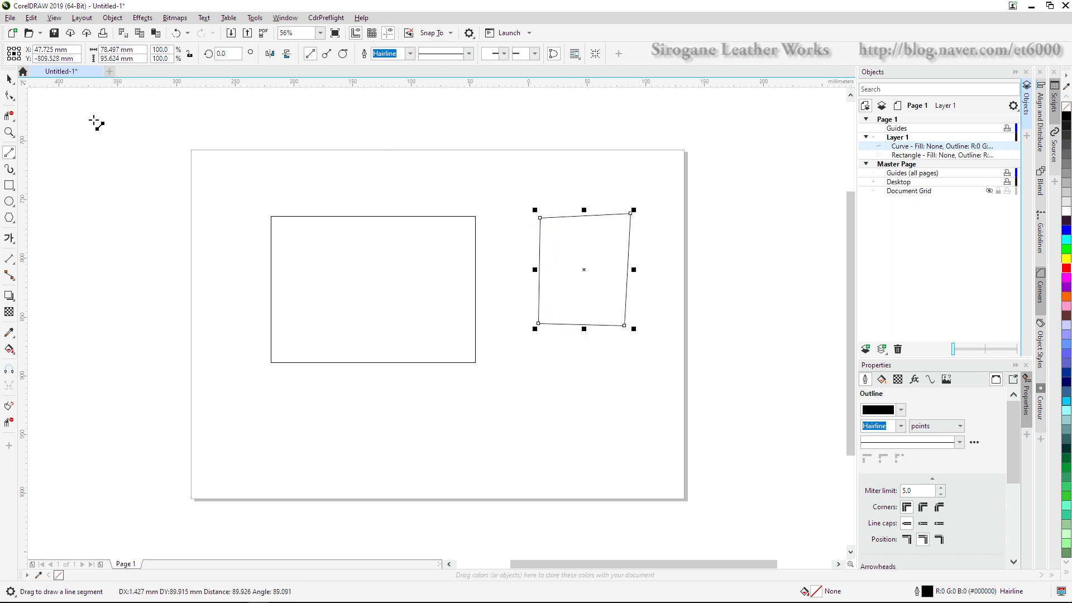
pyautogui.click(9, 79)
pyautogui.click(641, 444)
pyautogui.click(592, 266)
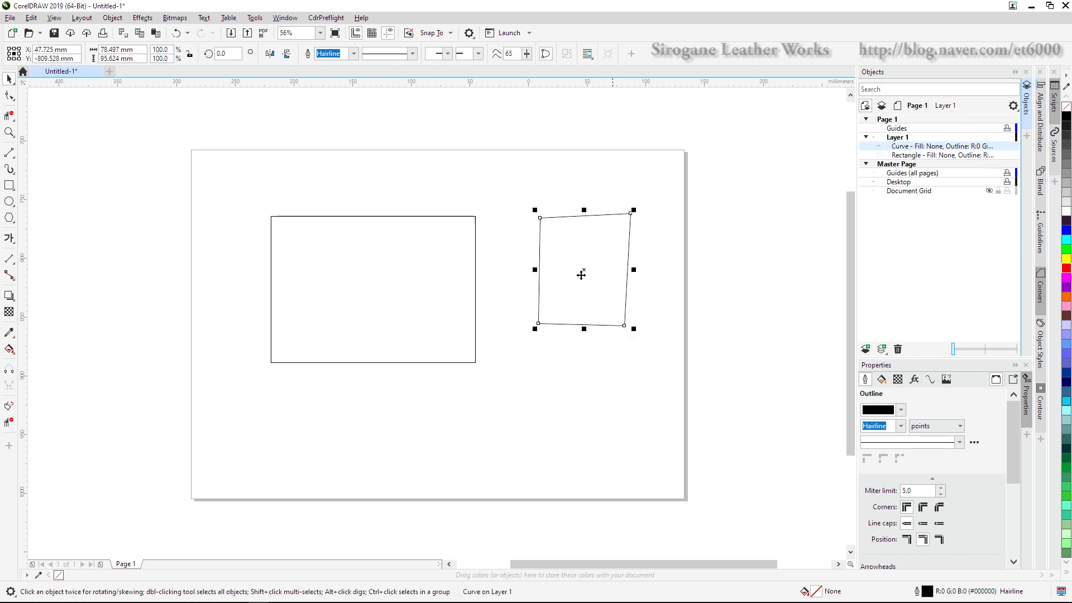
pyautogui.click(568, 350)
# - Round all four corners of the rectangle together by about 37 mm, and return them to square
pyautogui.click(423, 280)
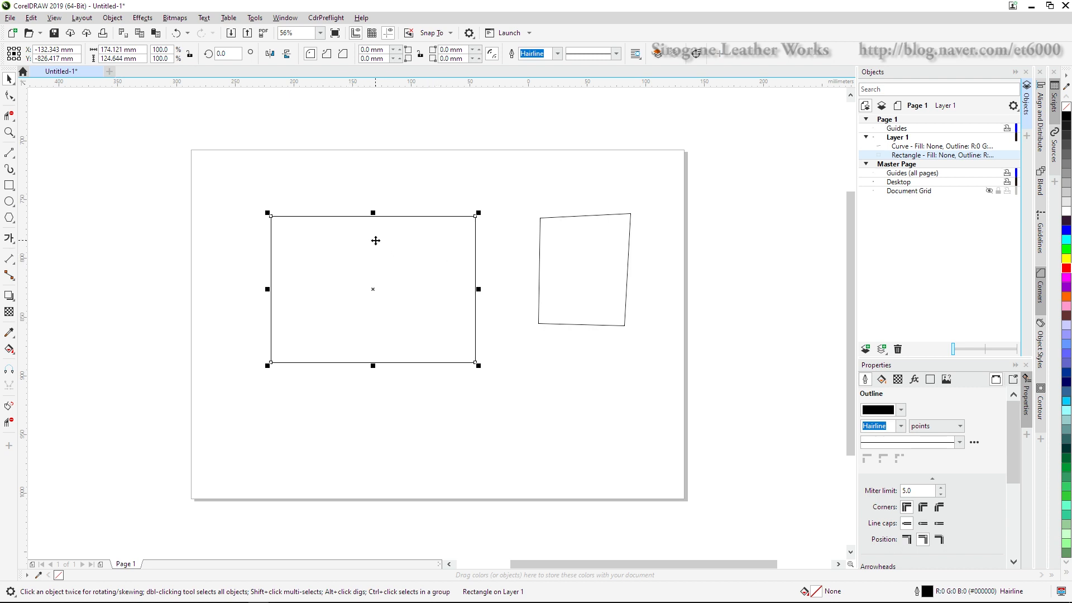
pyautogui.press('F10')
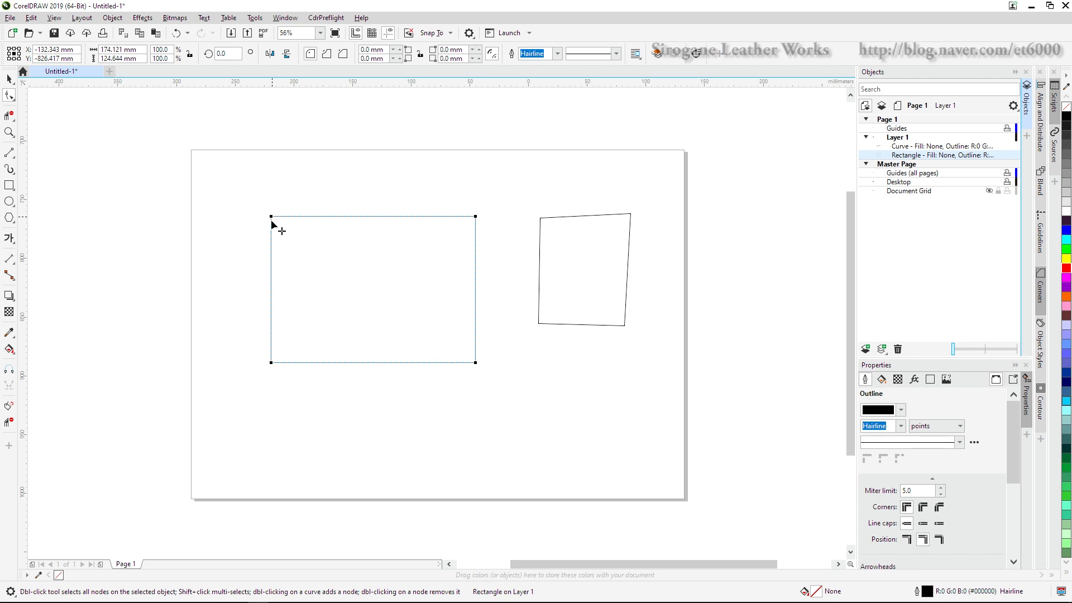
pyautogui.moveTo(273, 220); pyautogui.dragTo(315, 216)
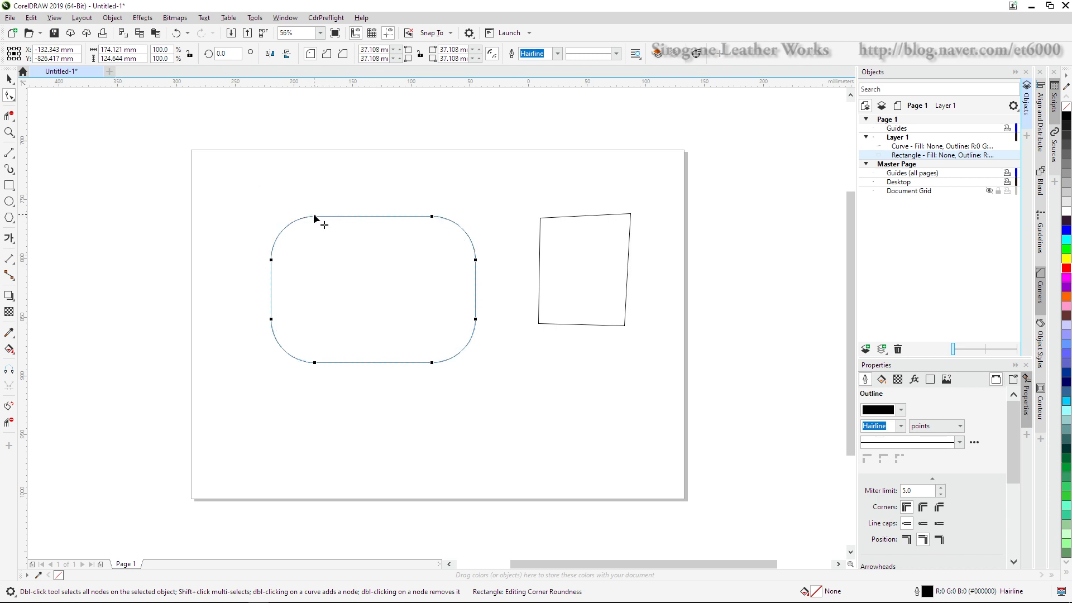
pyautogui.moveTo(317, 218); pyautogui.dragTo(237, 210)
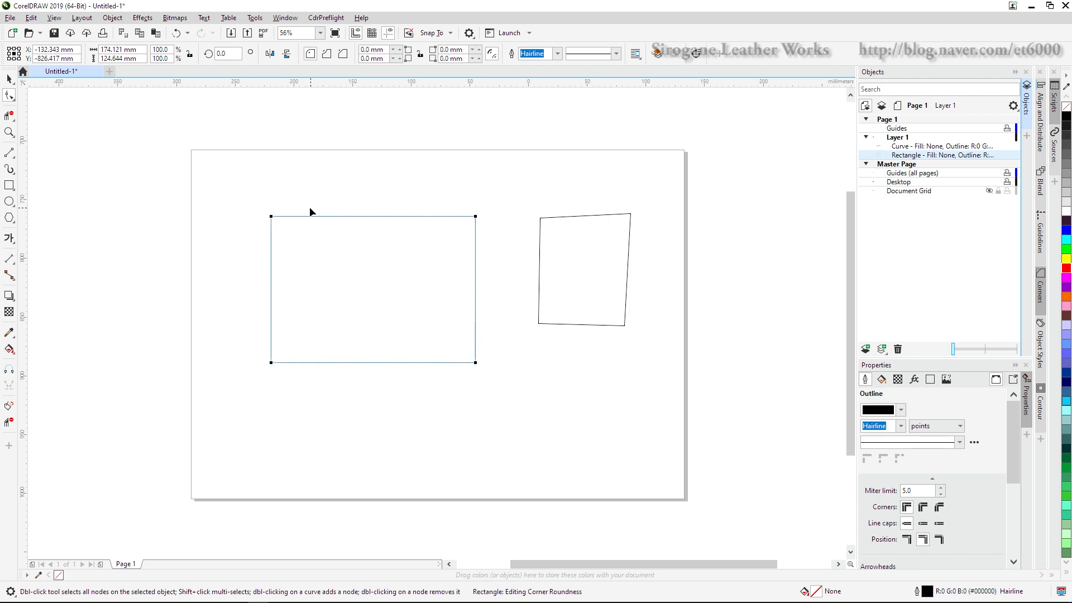
# - Round only the rectangle's upper-left corner by about 58 mm and try the scalloped and chamfered styles before returning to round
pyautogui.click(270, 219)
pyautogui.moveTo(273, 217); pyautogui.dragTo(270, 283)
pyautogui.click(325, 56)
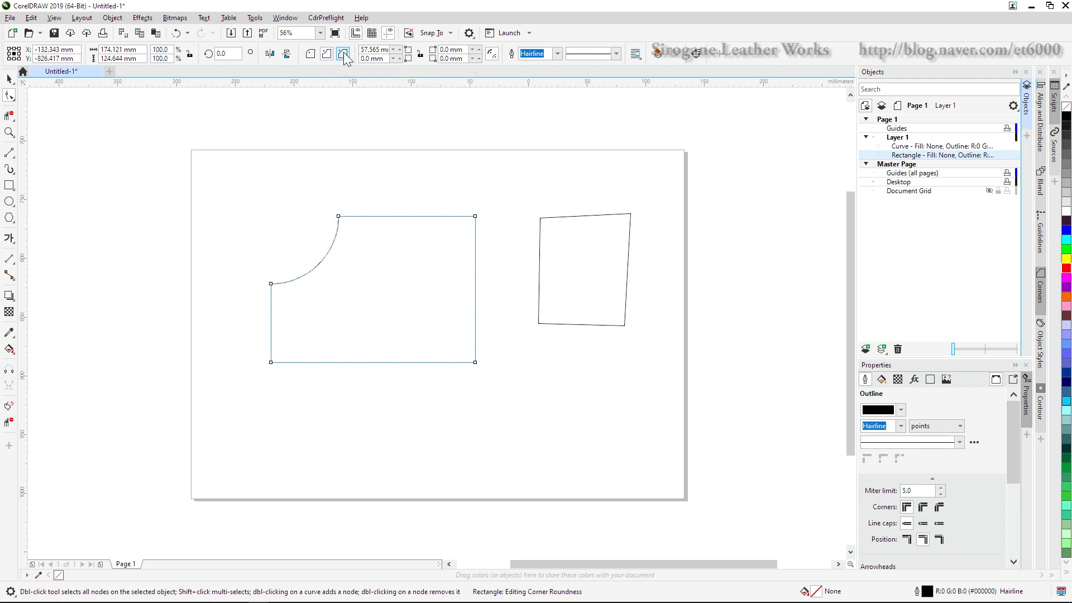
pyautogui.click(343, 54)
pyautogui.click(311, 55)
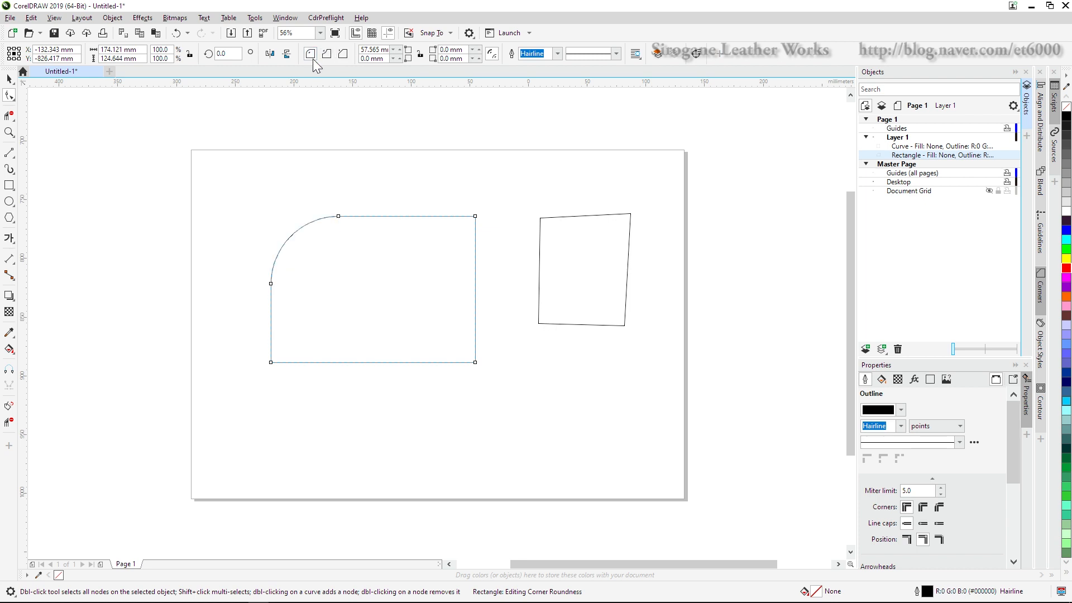
# - Set the radius of the rectangle's upper-left corner to 30 mm
pyautogui.moveTo(271, 284); pyautogui.dragTo(275, 257)
pyautogui.click(391, 50)
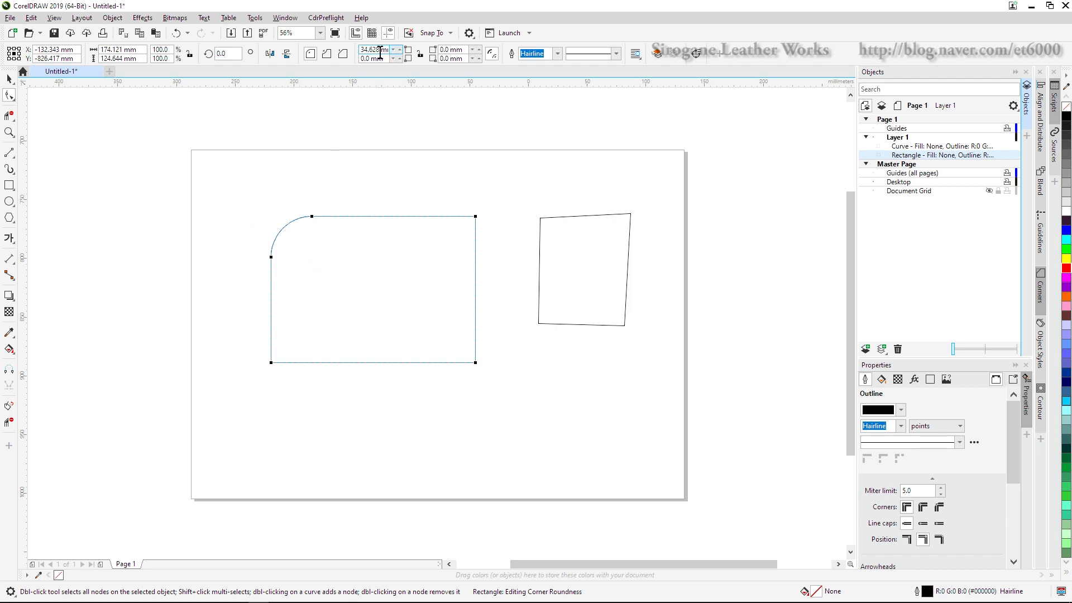
pyautogui.press('Return')
pyautogui.write('30')
pyautogui.press('Return')
# - Set the rectangle's upper-right corner radius to 40 mm and round its lower-left corner by about 15 mm
pyautogui.click(451, 49)
pyautogui.write('40')
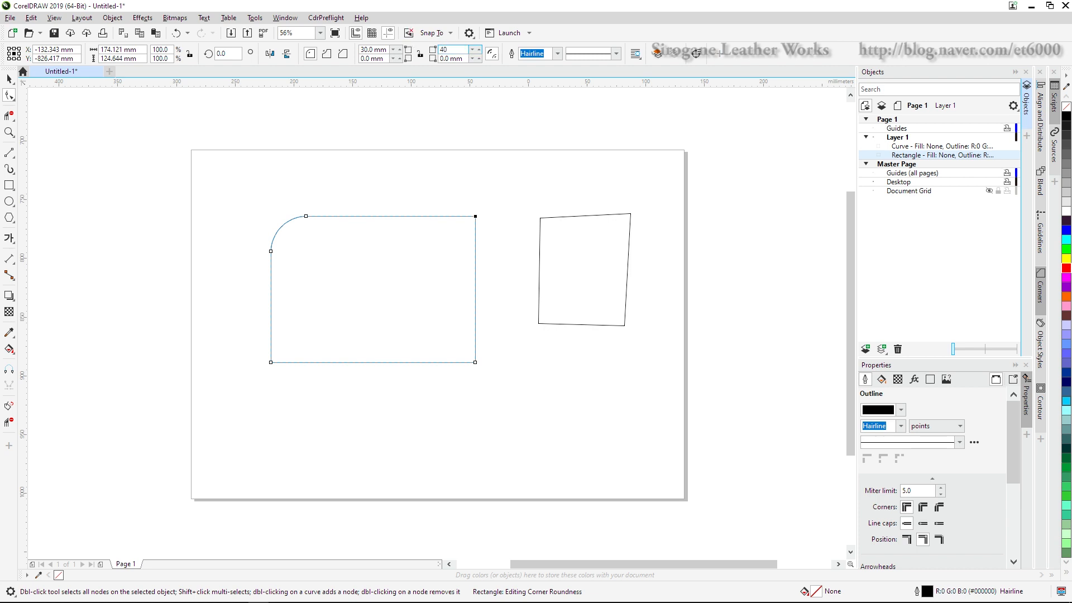
pyautogui.press('Return')
pyautogui.moveTo(272, 362); pyautogui.dragTo(274, 345)
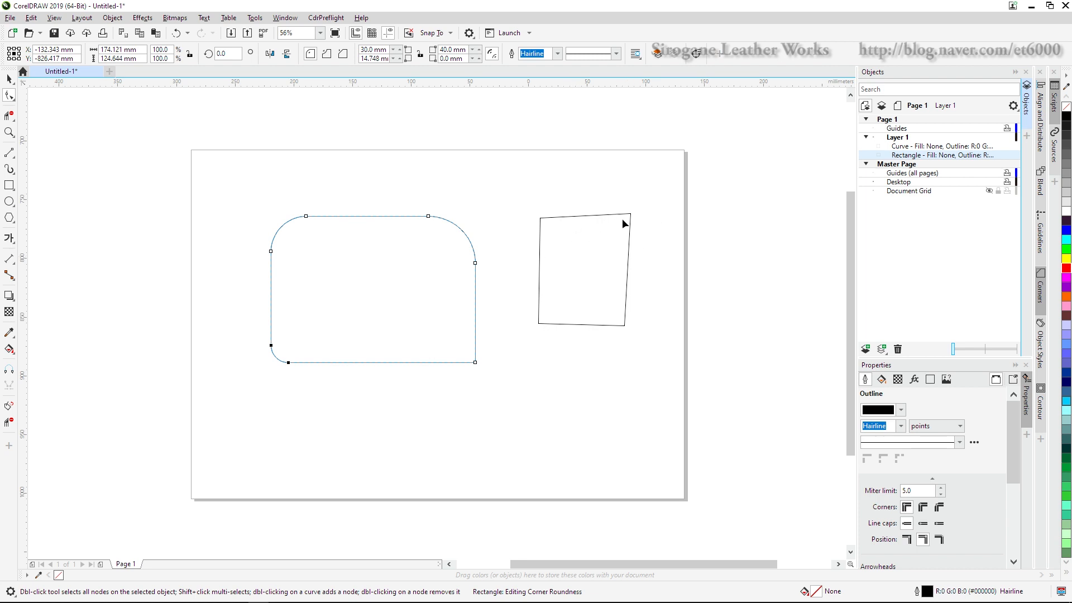
# - Move the upper-right node of the four-sided curve slightly up and outward
pyautogui.click(591, 250)
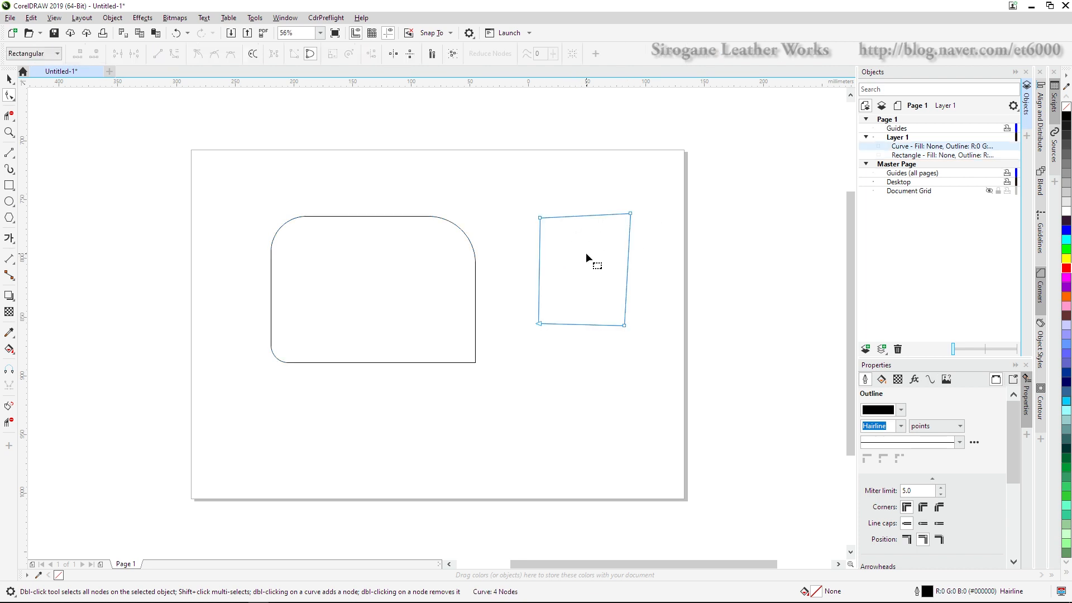
pyautogui.click(469, 273)
pyautogui.click(624, 283)
pyautogui.click(630, 214)
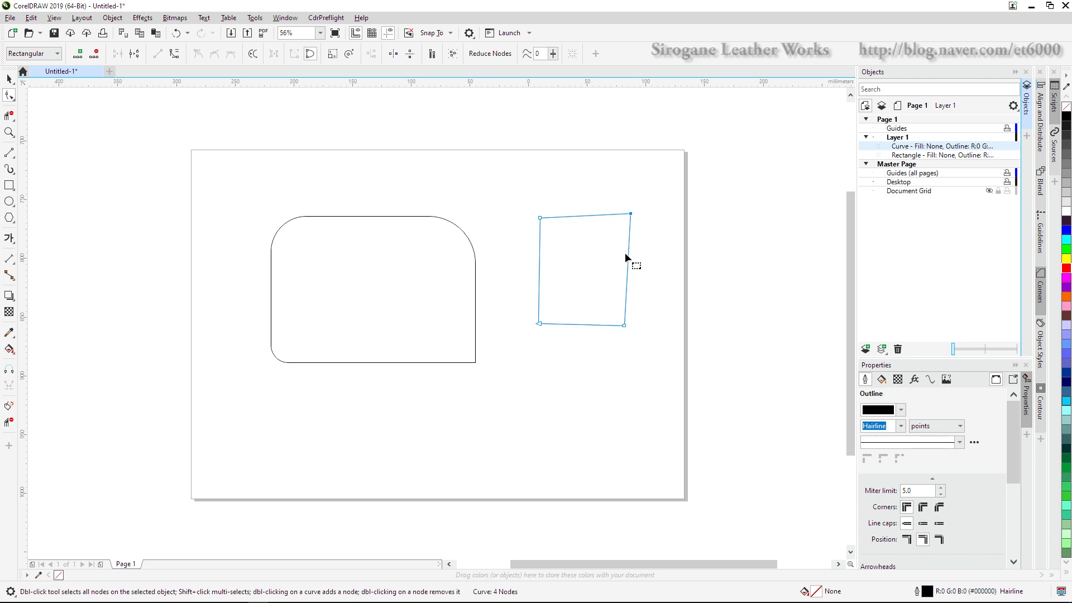
pyautogui.click(541, 220)
pyautogui.click(630, 215)
pyautogui.moveTo(630, 220)
pyautogui.mouseDown()
pyautogui.moveTo(622, 189)
pyautogui.moveTo(635, 227)
pyautogui.mouseUp()
pyautogui.moveTo(633, 221)
pyautogui.mouseDown()
pyautogui.moveTo(644, 203)
pyautogui.moveTo(629, 193)
pyautogui.moveTo(627, 245)
pyautogui.moveTo(633, 207)
pyautogui.mouseUp()
# - Display the Corners docker and collapse the Objects and Properties dockers
pyautogui.click(285, 18)
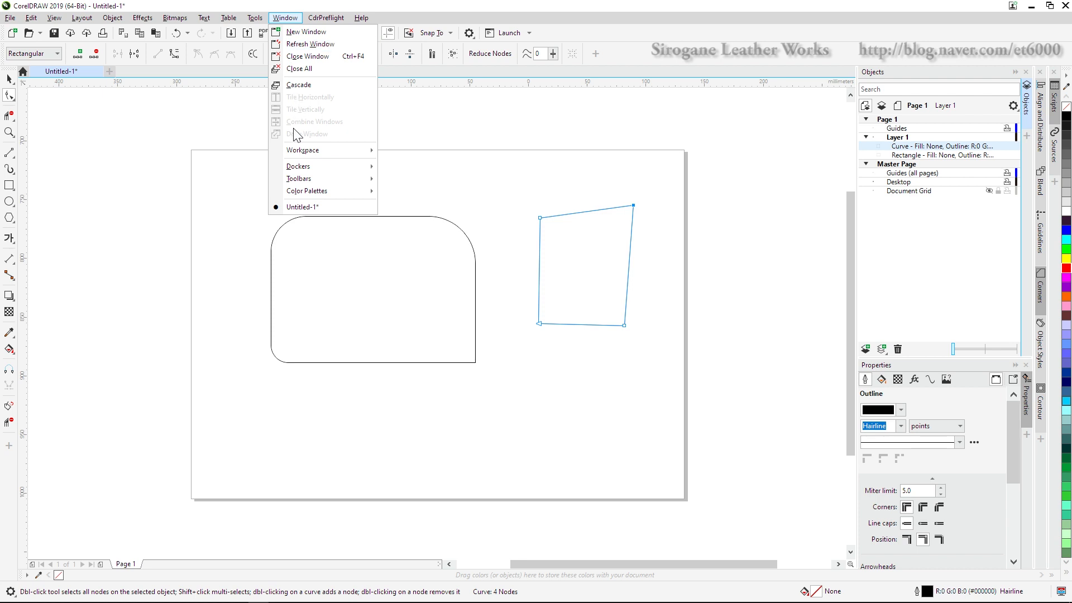
pyautogui.moveTo(307, 167)
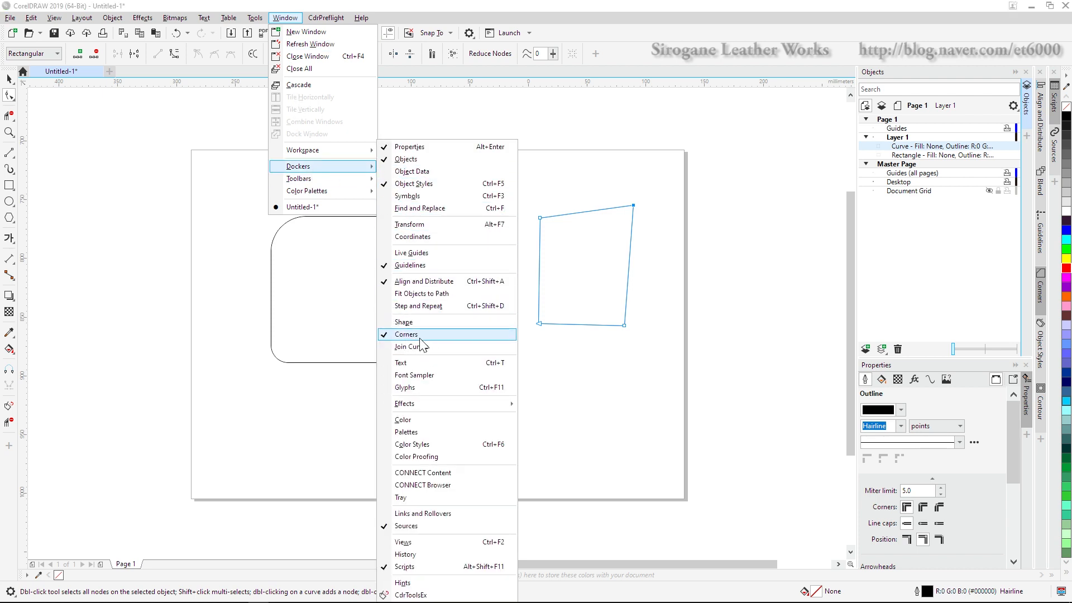
pyautogui.click(738, 249)
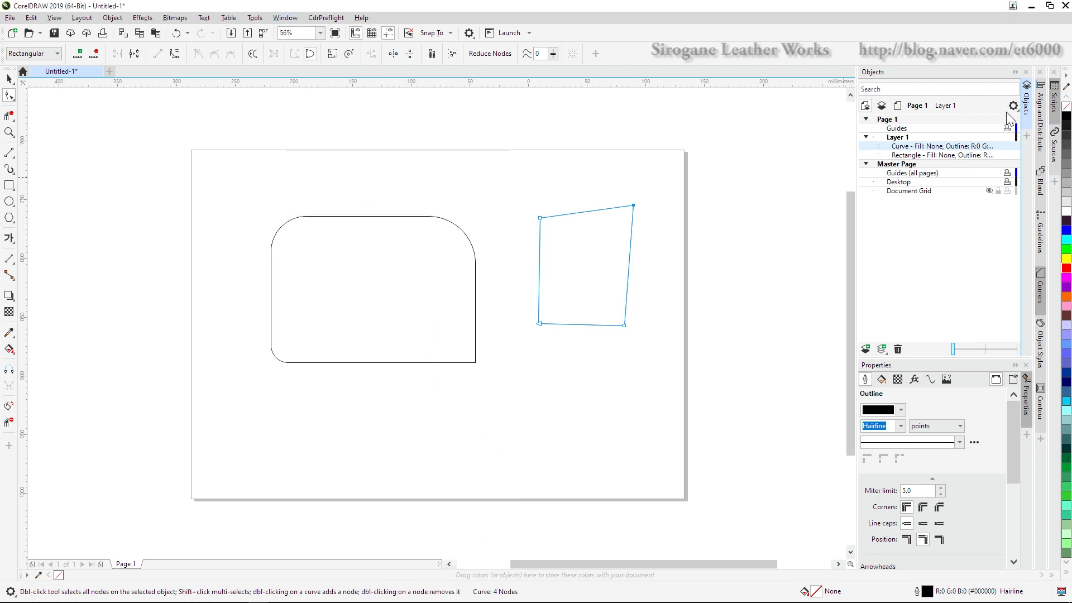
pyautogui.click(1041, 288)
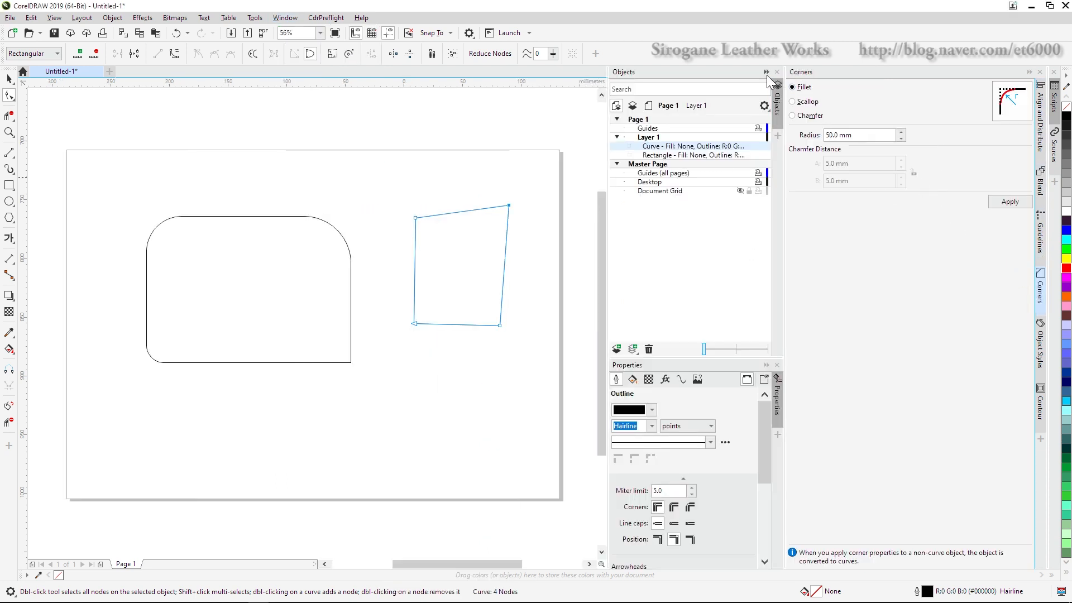
pyautogui.click(766, 71)
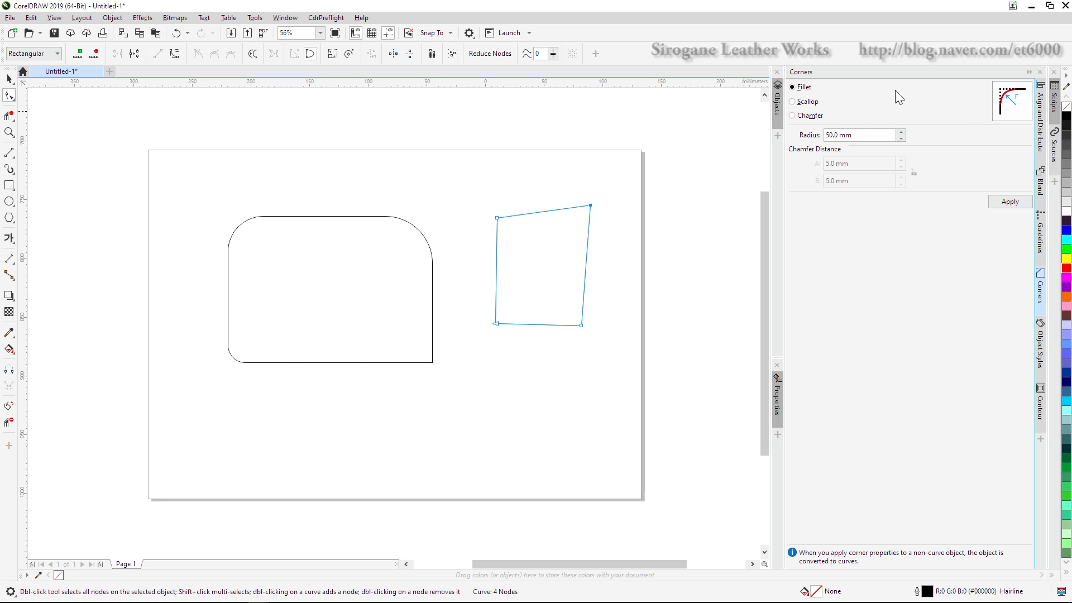
# - Preview other corner styles on the four-sided curve and apply a 30 mm fillet to its upper-right corner
pyautogui.click(811, 104)
pyautogui.click(803, 117)
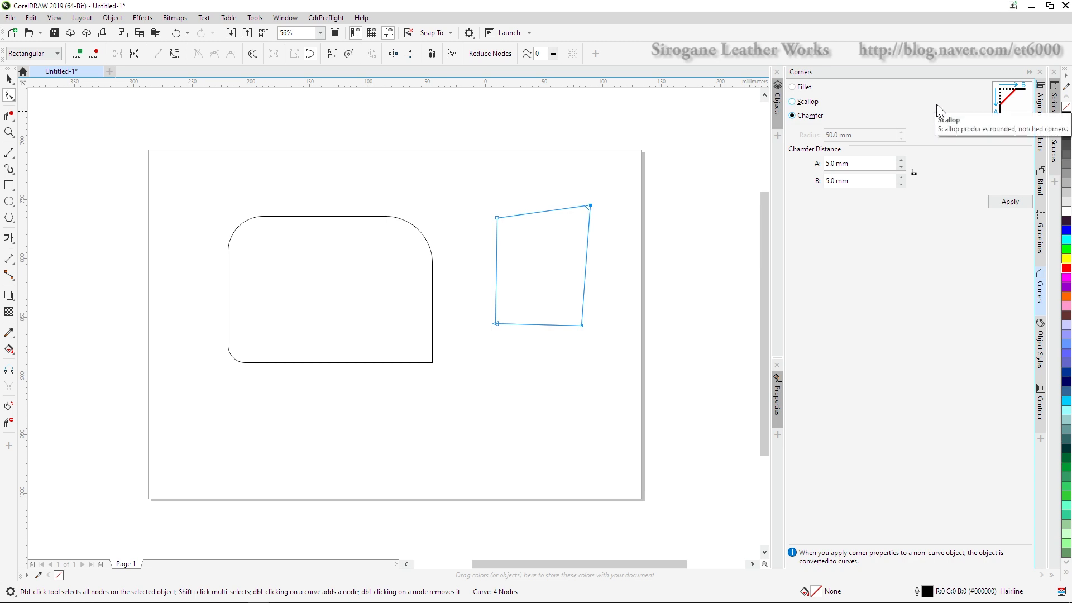
pyautogui.click(806, 88)
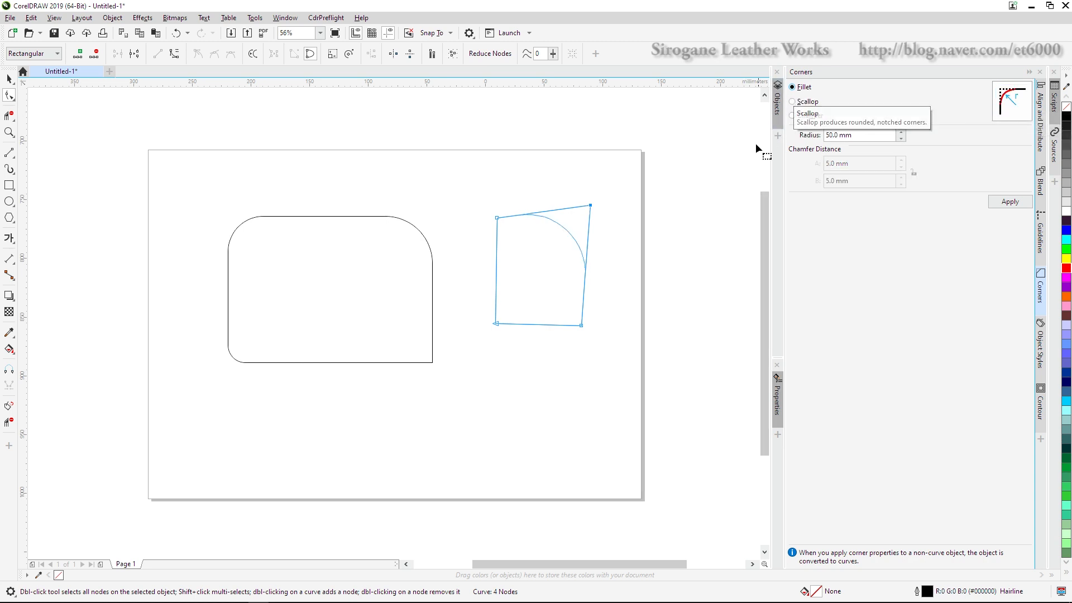
pyautogui.moveTo(871, 135); pyautogui.dragTo(743, 129)
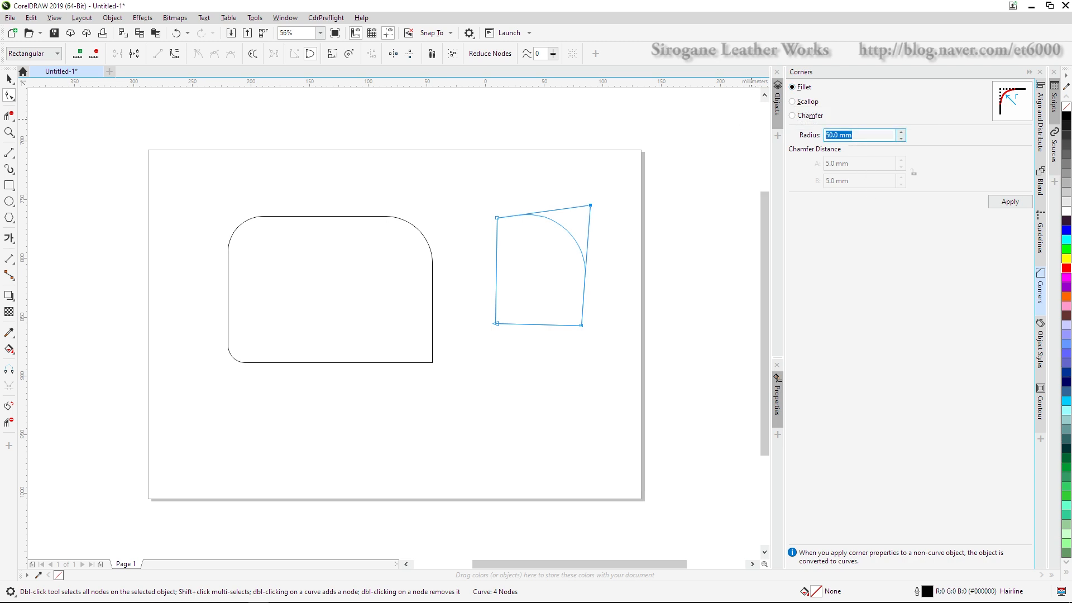
pyautogui.write('30')
pyautogui.click(1008, 203)
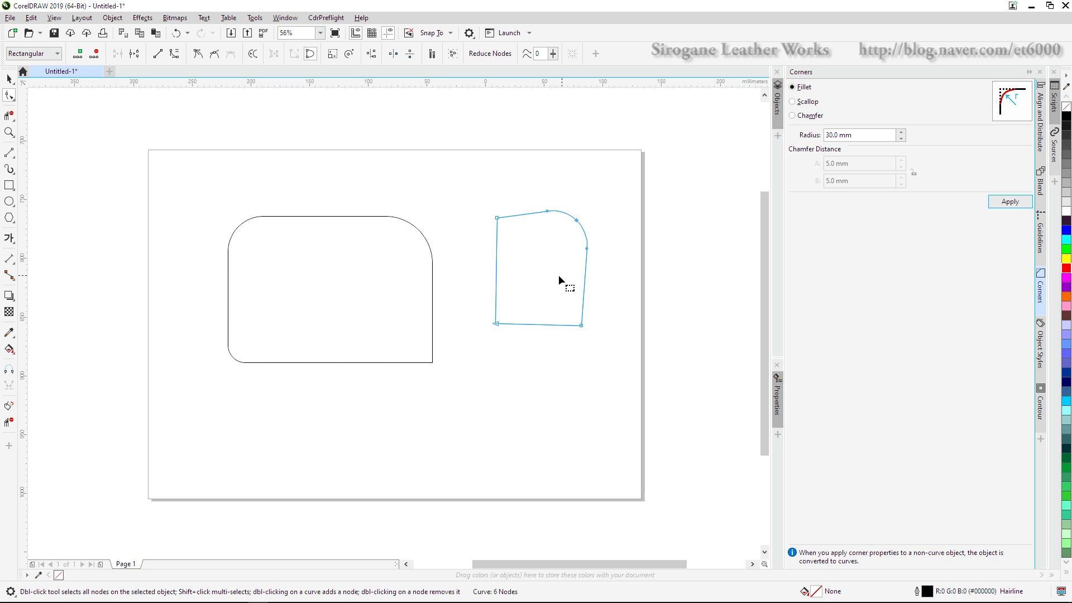
# - Fillet the three remaining sharp corners of the four-sided curve with a 10 mm radius
pyautogui.click(520, 276)
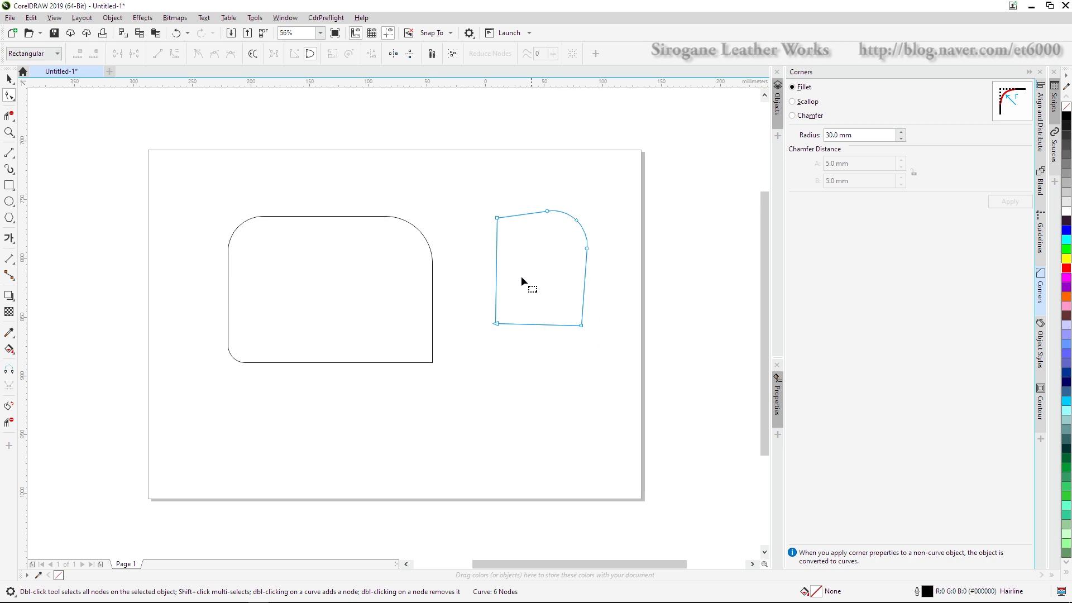
pyautogui.click(496, 219)
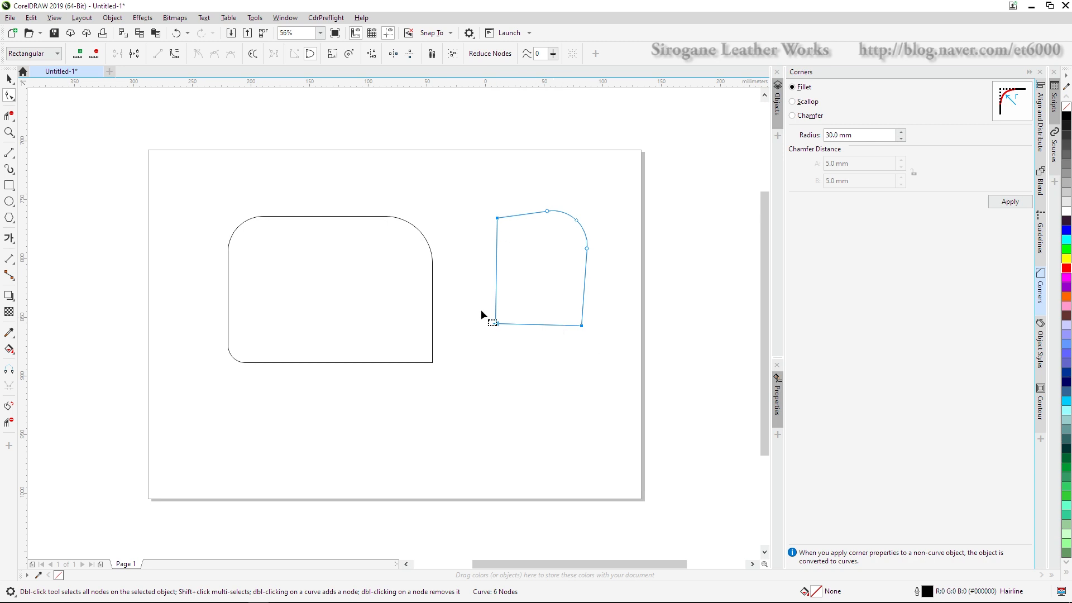
pyautogui.moveTo(874, 136); pyautogui.dragTo(798, 137)
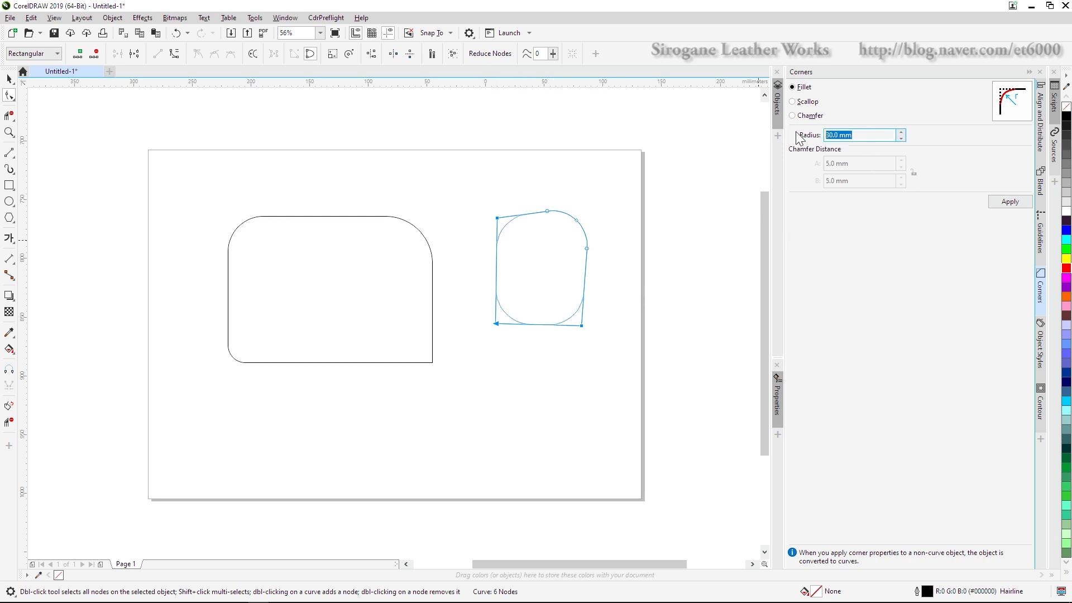
pyautogui.write('10')
pyautogui.click(1011, 203)
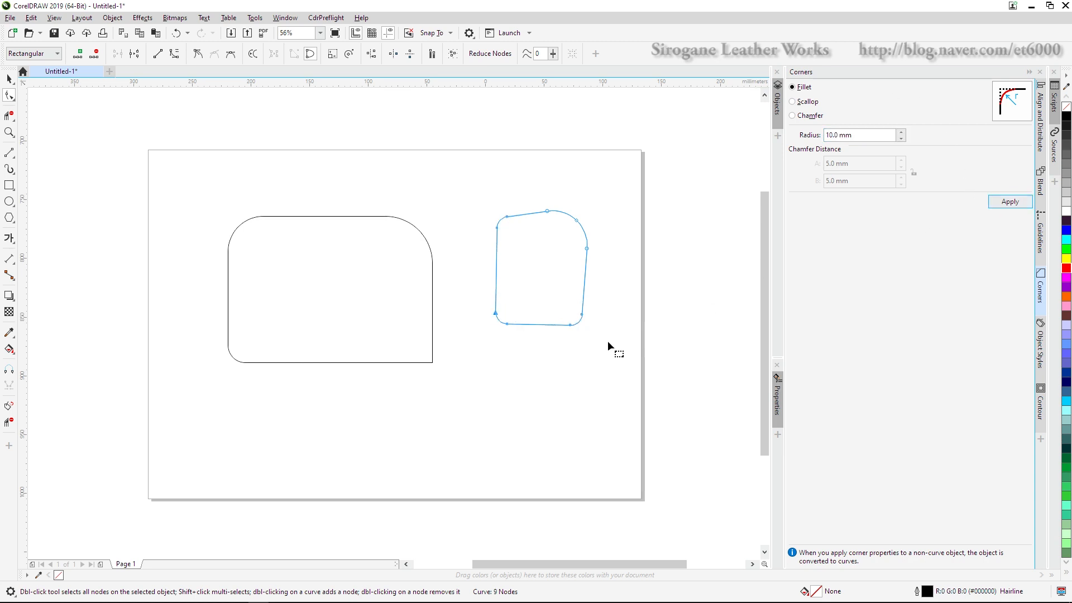
pyautogui.click(545, 385)
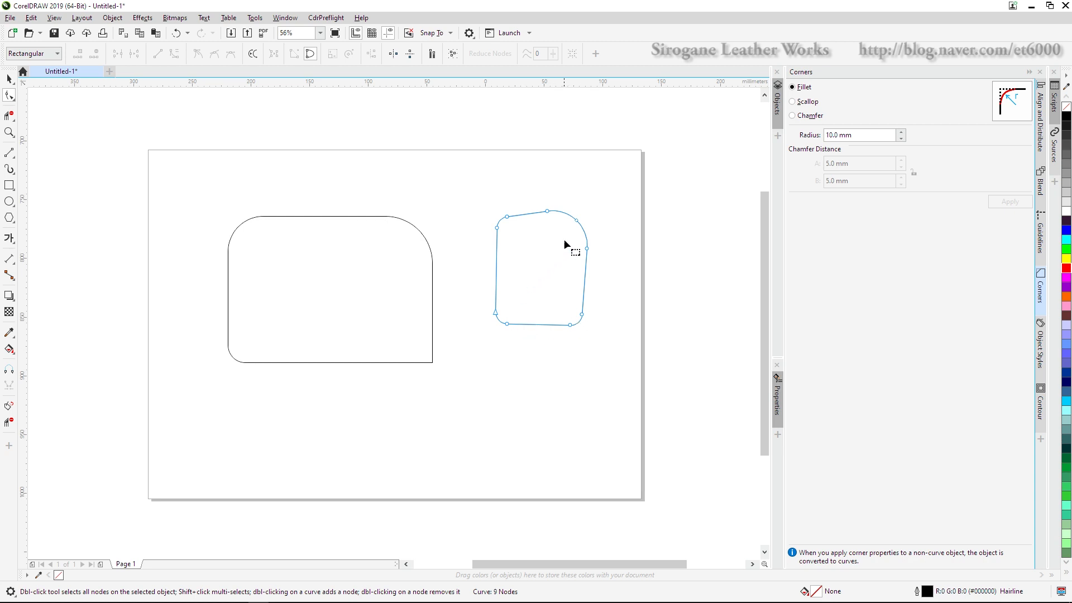
# - Try to apply a 10.5 mm fillet to the middle node of the curve's already rounded upper-right corner
pyautogui.scroll(2, 553, 230)
pyautogui.scroll(-2, 522, 262)
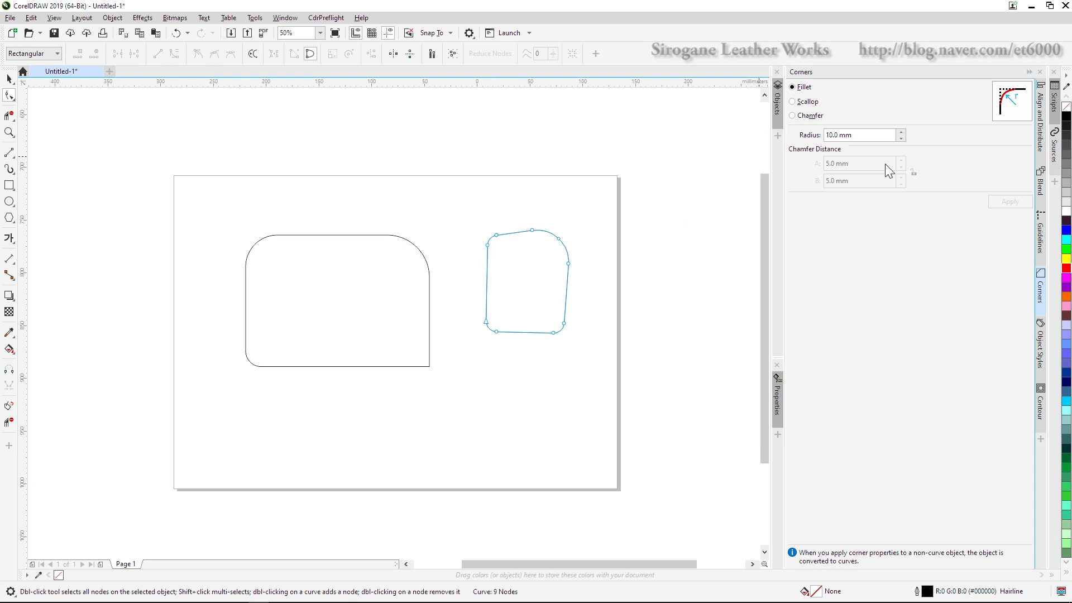
pyautogui.scroll(4, 581, 250)
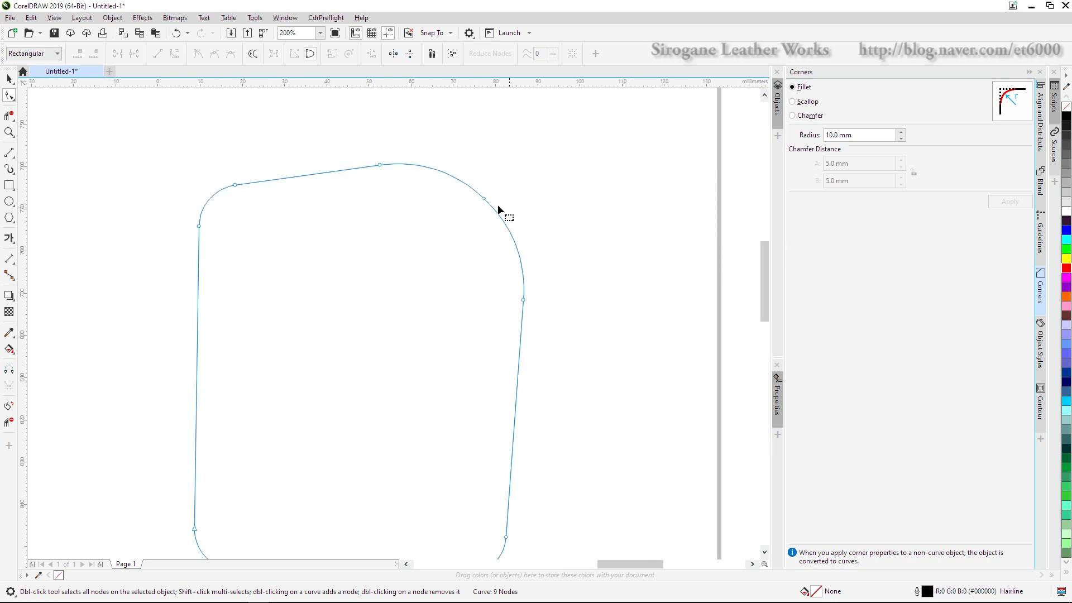
pyautogui.click(480, 200)
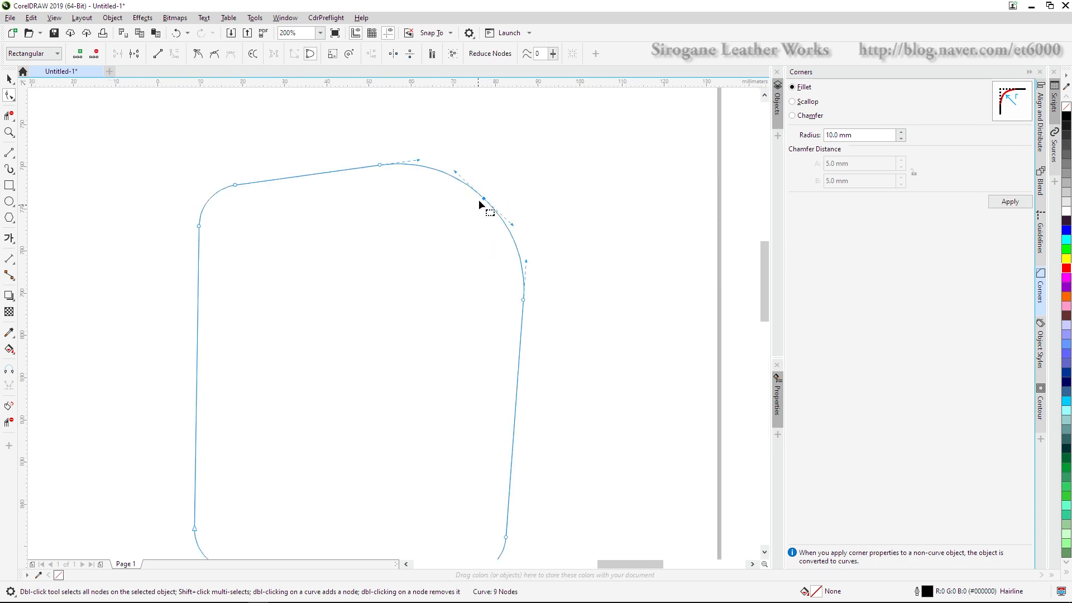
pyautogui.click(900, 132)
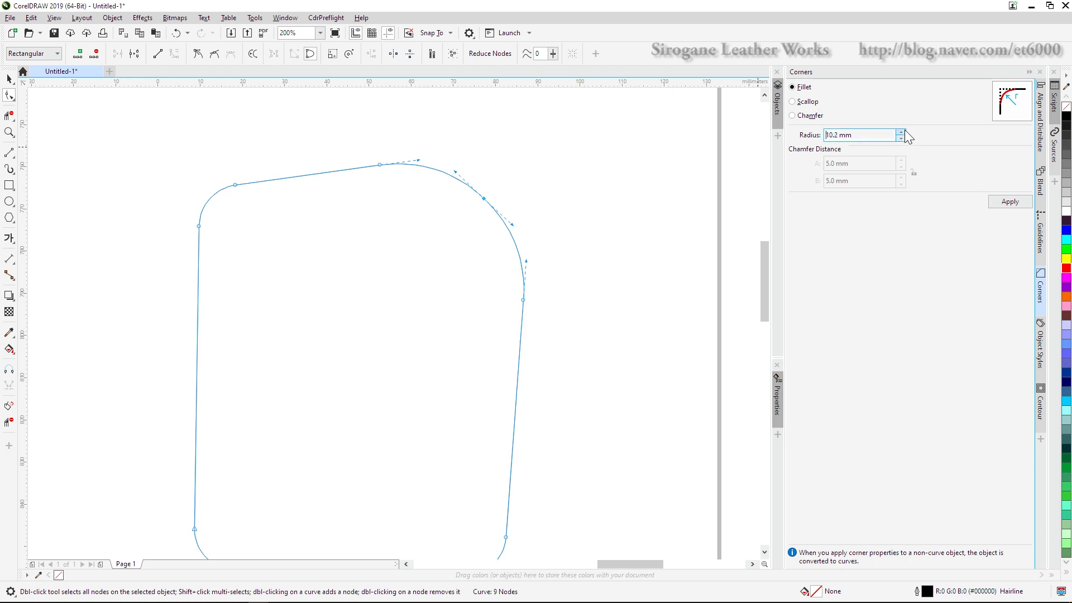
pyautogui.click(1013, 201)
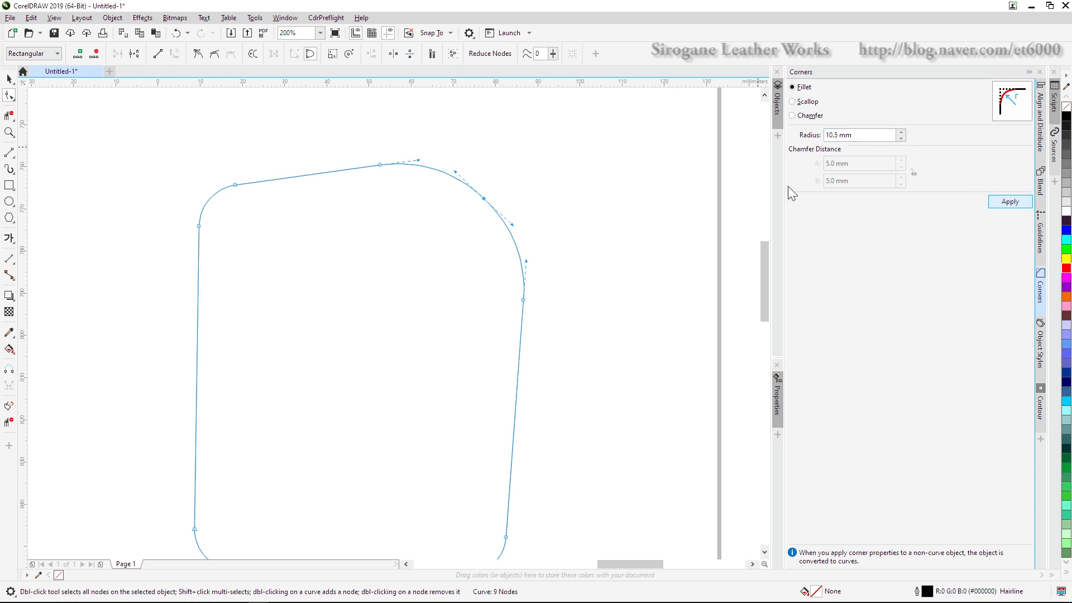
# - Try to bend the curve handle of the node where the top edge meets the upper-right rounding away from its tangent direction
pyautogui.click(381, 165)
pyautogui.moveTo(419, 160); pyautogui.dragTo(414, 143)
pyautogui.click(430, 157)
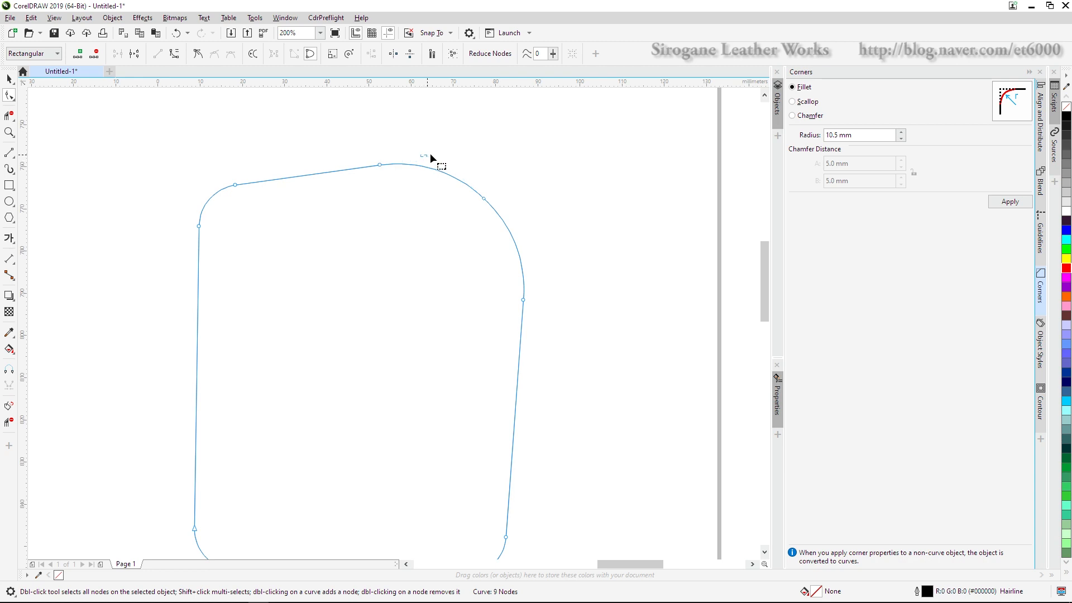
pyautogui.click(379, 166)
pyautogui.moveTo(417, 162); pyautogui.dragTo(435, 149)
# - Convert the node between the top edge and the upper-right rounding to a cusp and pull its curve handle upward
pyautogui.rightClick(381, 168)
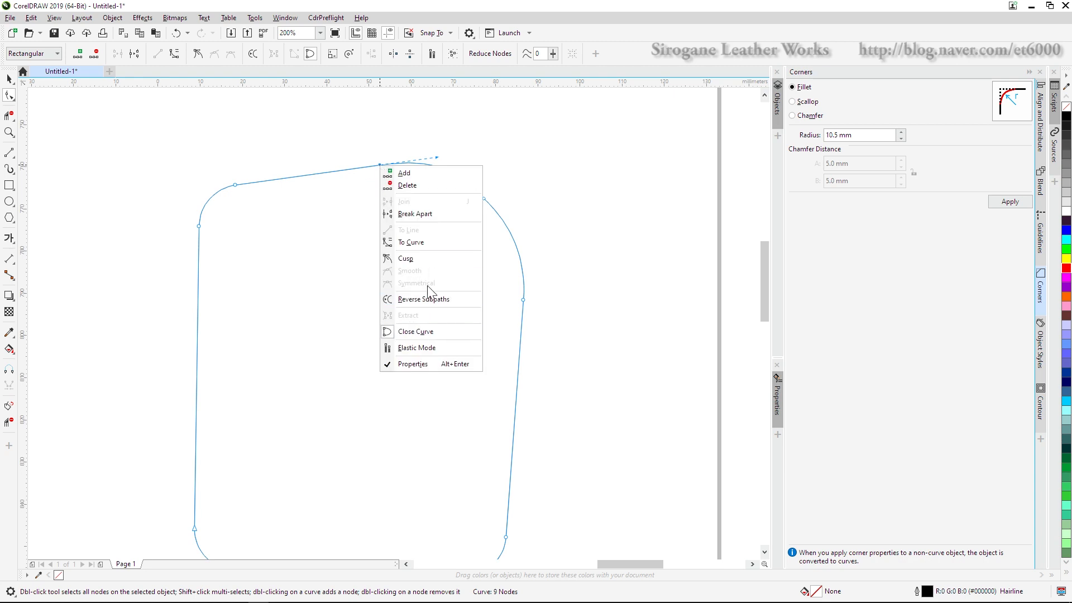
pyautogui.click(405, 259)
pyautogui.moveTo(436, 157); pyautogui.dragTo(431, 134)
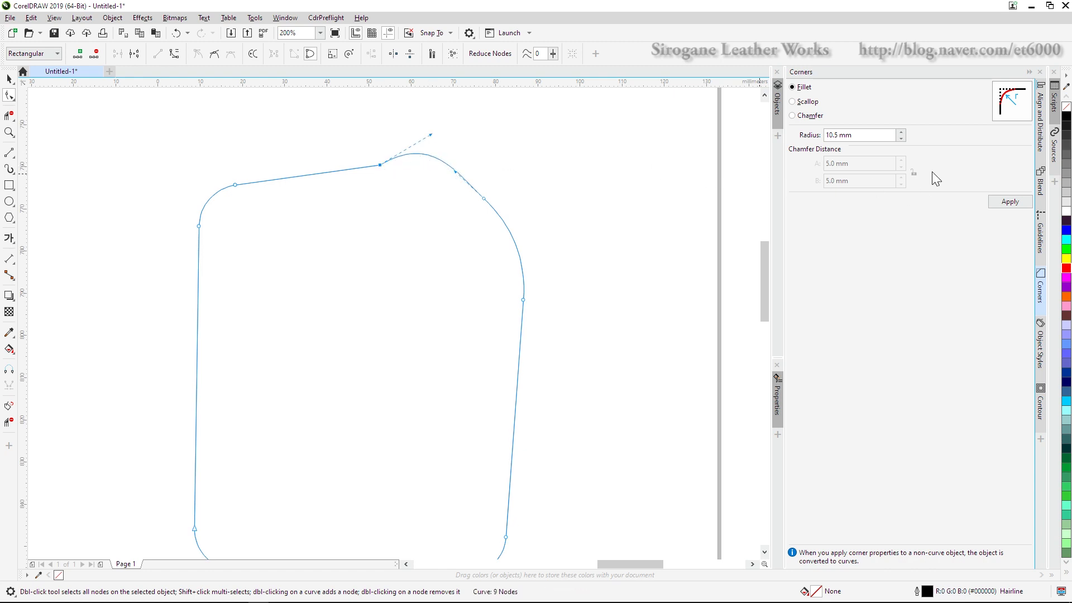
# - Apply a 10.5 mm fillet to the cusp node at the end of the top edge and inspect the rounded junction
pyautogui.click(1003, 201)
pyautogui.click(395, 165)
pyautogui.scroll(1, 394, 166)
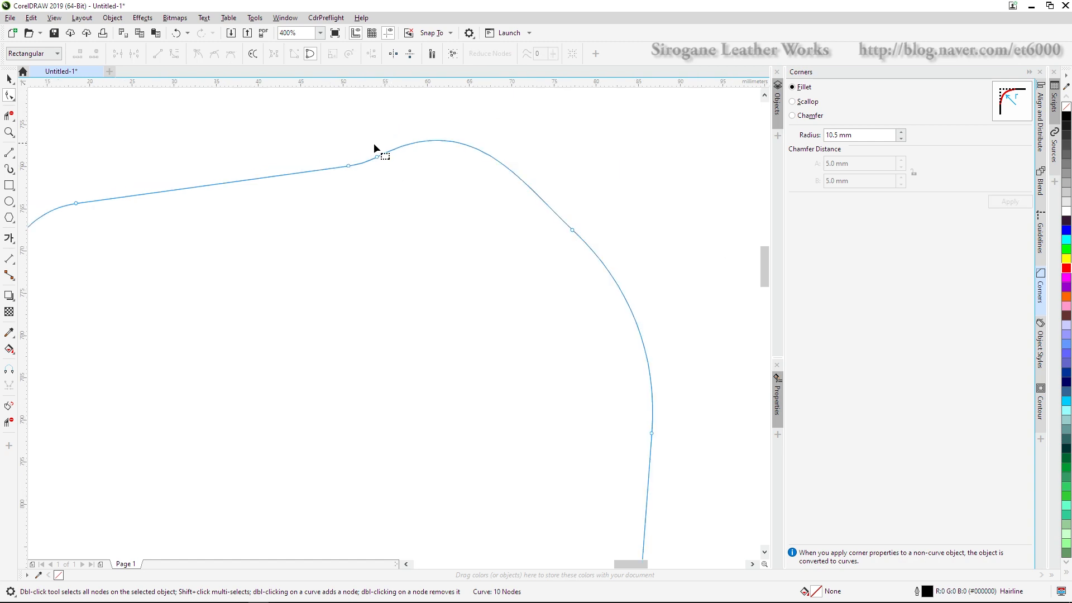
pyautogui.scroll(-2, 374, 145)
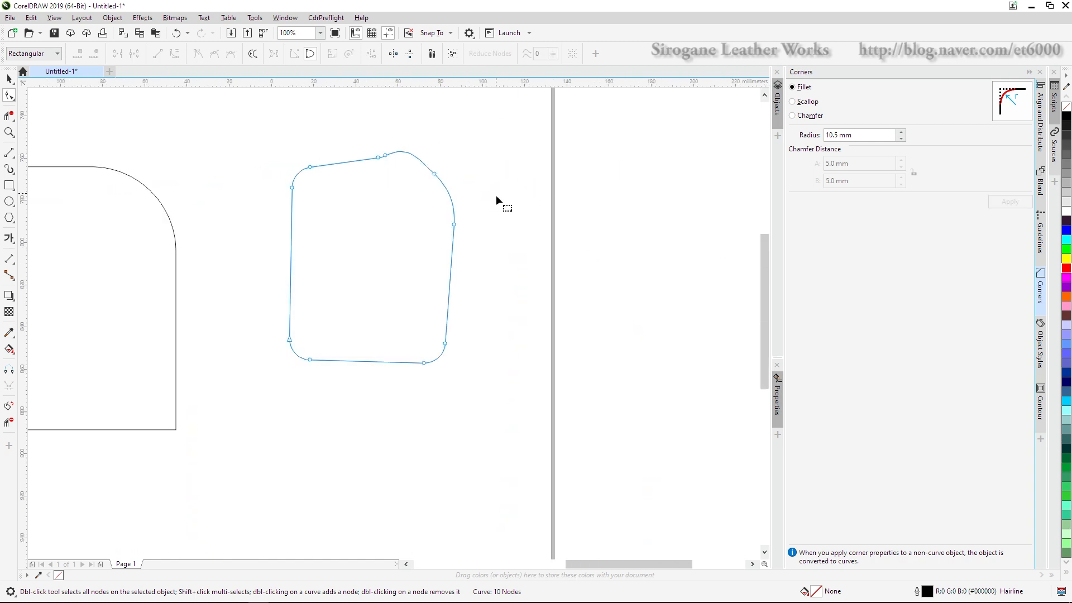
pyautogui.scroll(-1, 497, 199)
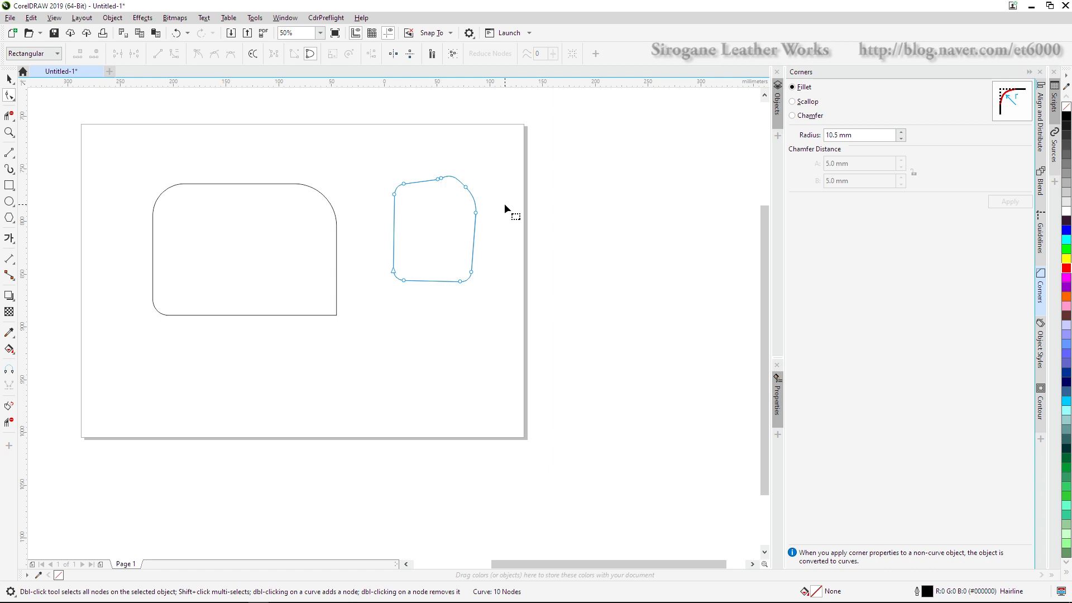
pyautogui.scroll(1, 424, 229)
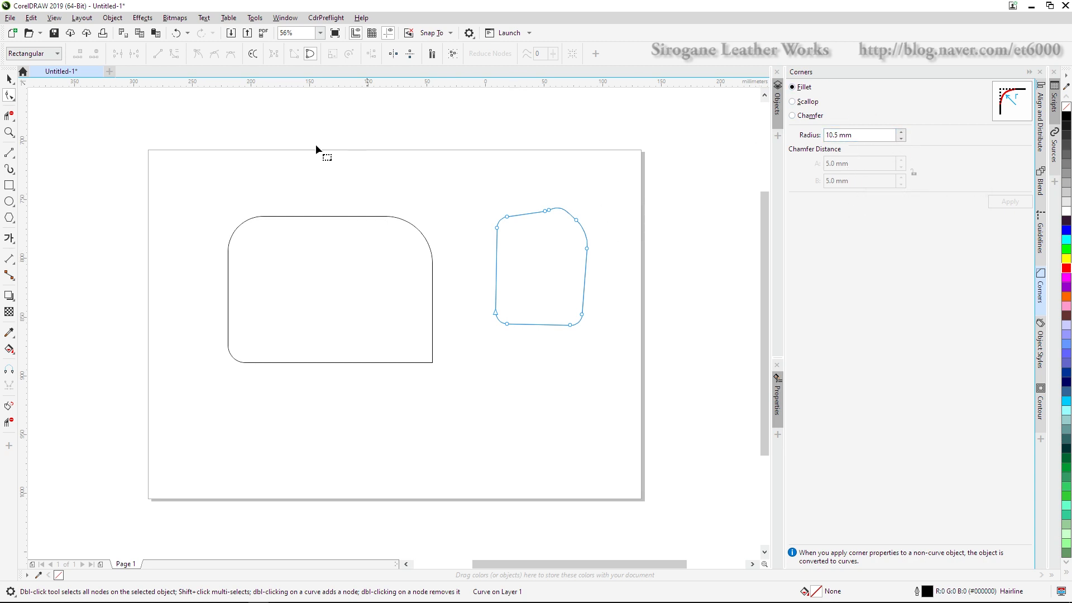
# - Delete both the rounded rectangle and the four-sided curve from the page
pyautogui.click(9, 78)
pyautogui.click(167, 201)
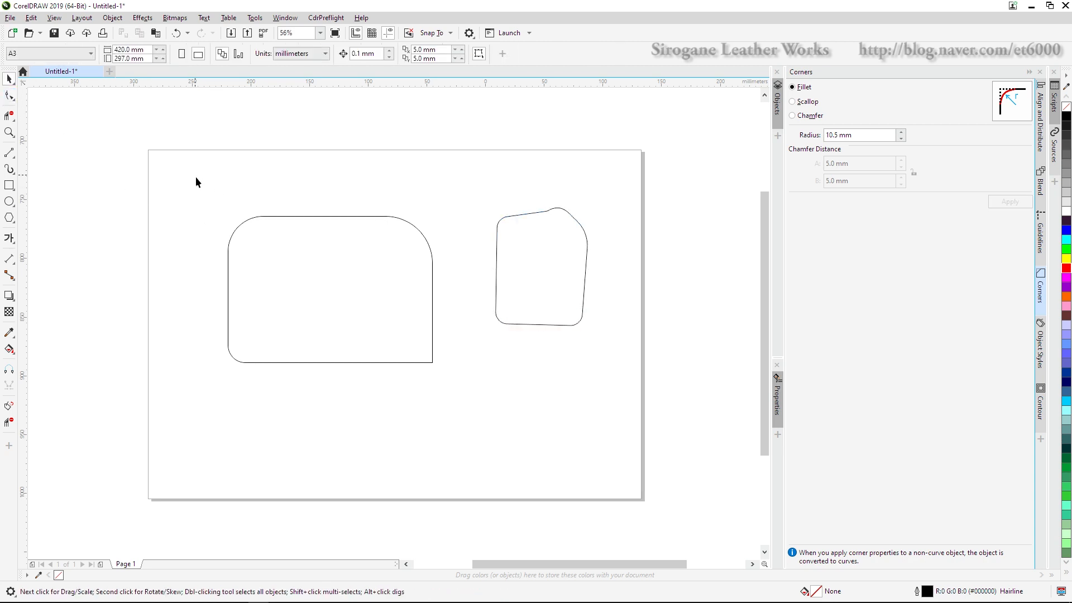
pyautogui.moveTo(634, 360); pyautogui.dragTo(636, 362)
pyautogui.press('Delete')
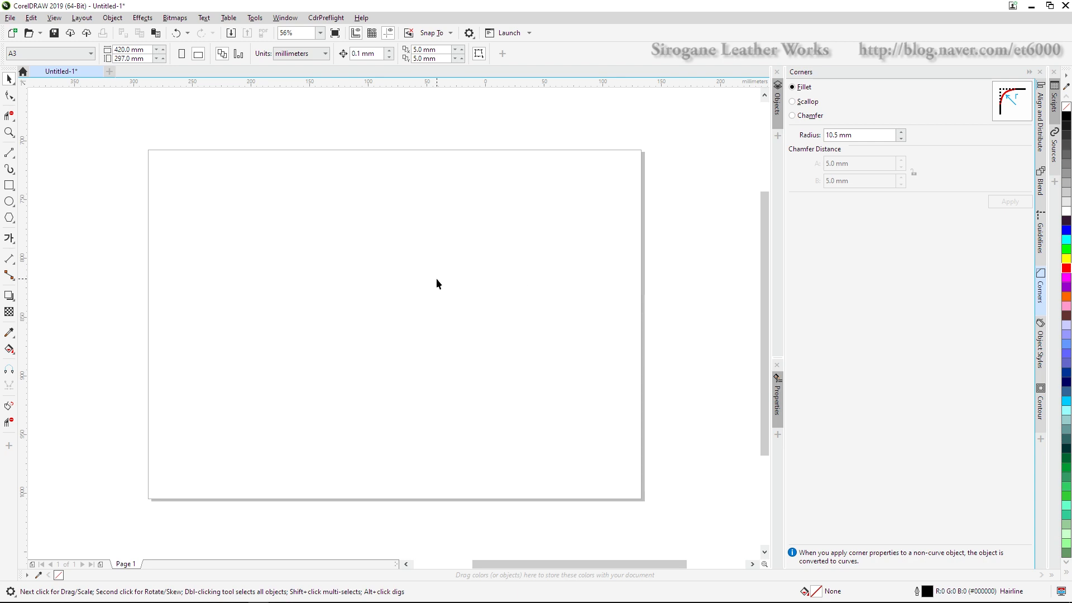
# - Draw a circle about 191 mm in diameter from its centre and place a horizontal guideline across its lower part
pyautogui.click(9, 201)
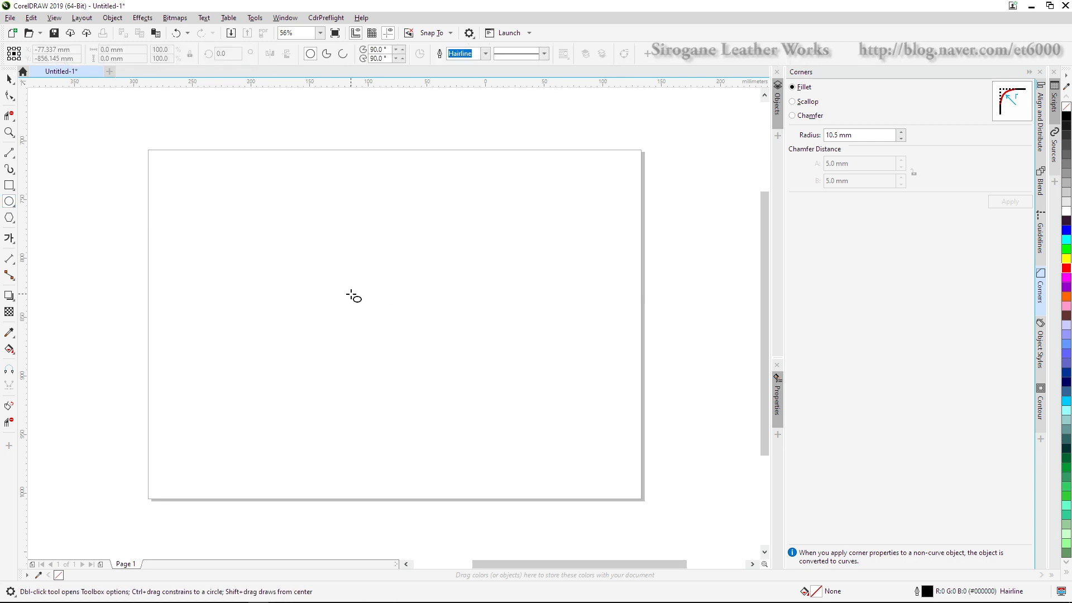
pyautogui.moveTo(350, 293); pyautogui.dragTo(466, 391)
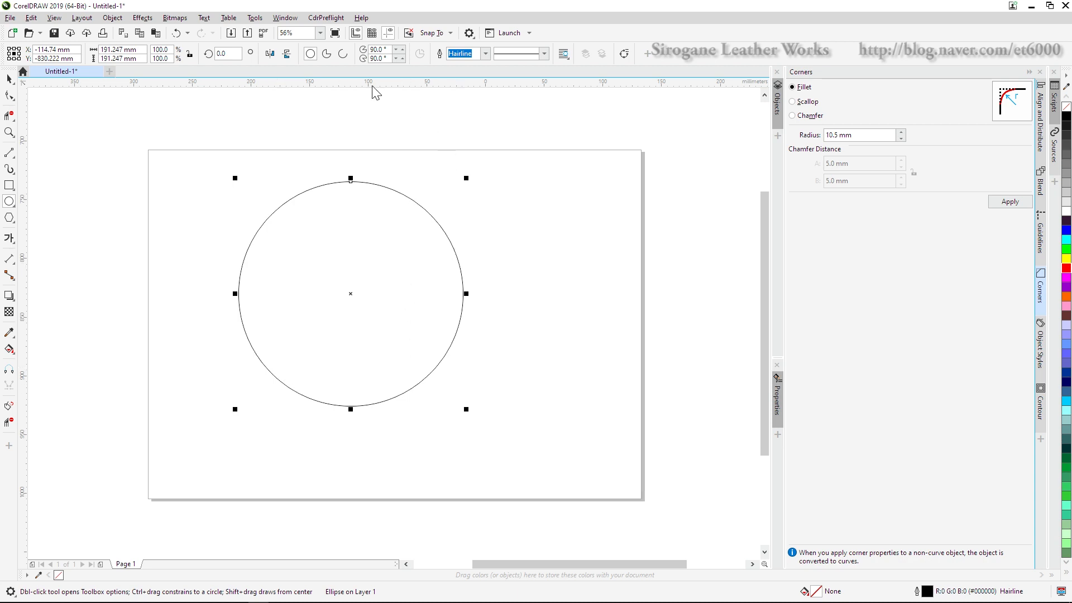
pyautogui.moveTo(373, 83); pyautogui.dragTo(381, 379)
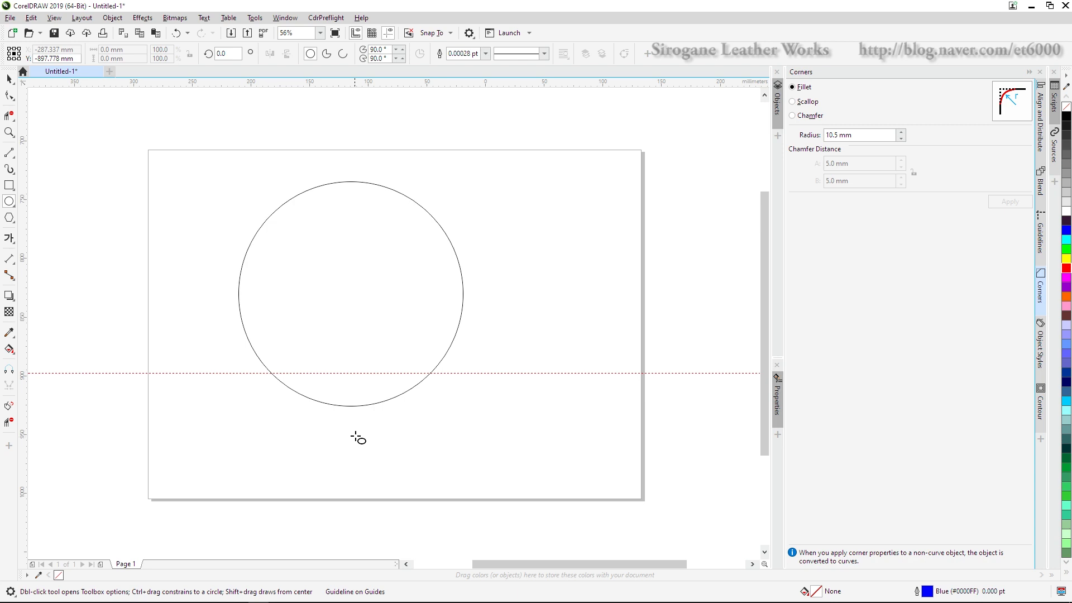
# - Draw a rectangle about 227 × 56 mm below the guideline over the circle's bottom and subtract it from the circle with Back minus front
pyautogui.click(8, 185)
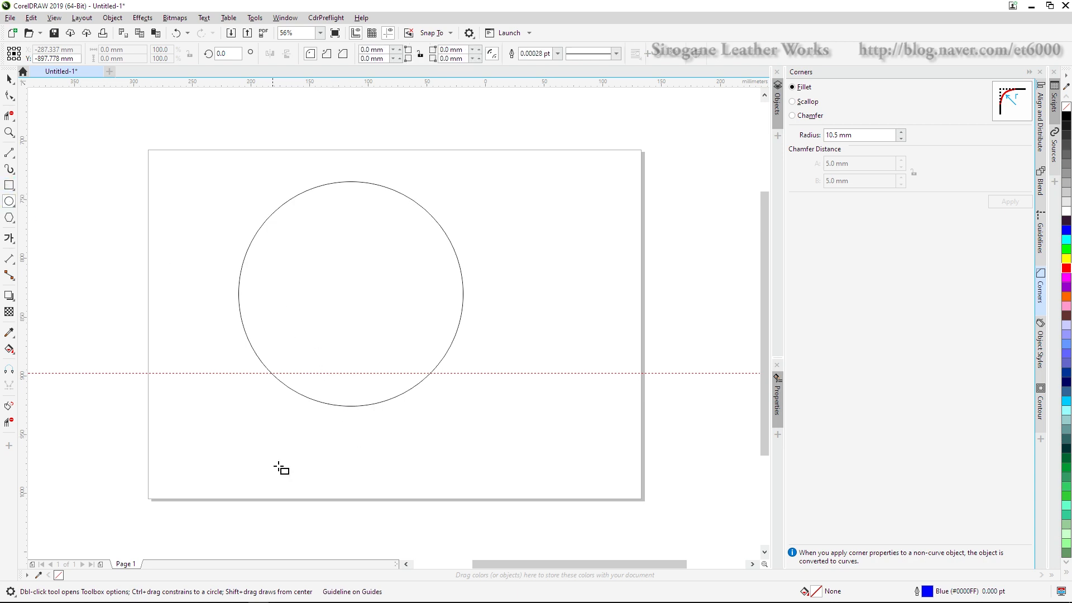
pyautogui.moveTo(218, 439)
pyautogui.mouseDown()
pyautogui.moveTo(243, 379)
pyautogui.moveTo(378, 313)
pyautogui.moveTo(485, 373)
pyautogui.mouseUp()
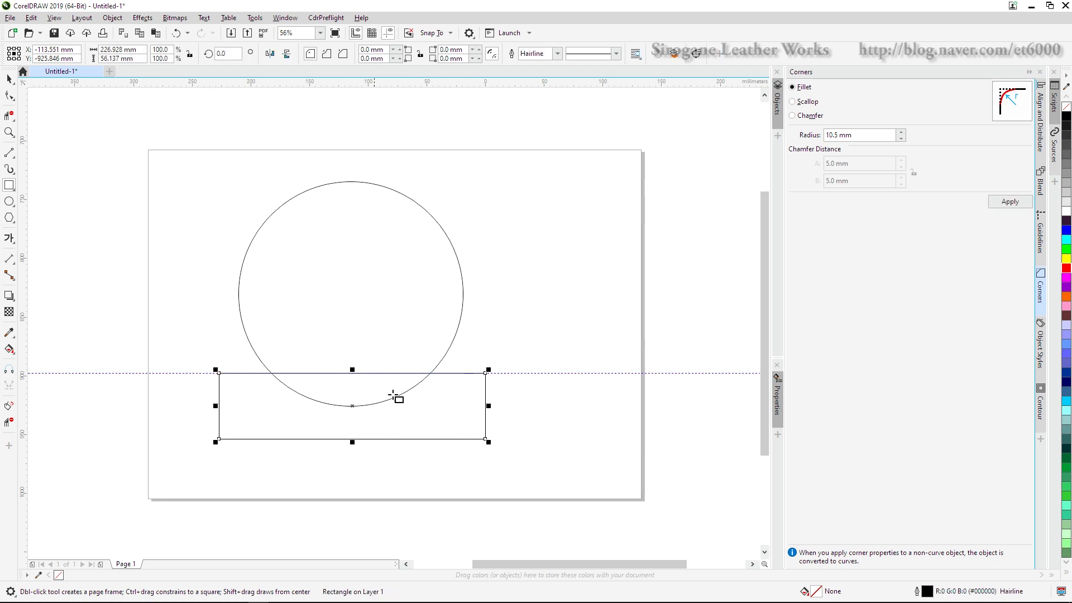
pyautogui.click(12, 81)
pyautogui.moveTo(168, 158); pyautogui.dragTo(556, 477)
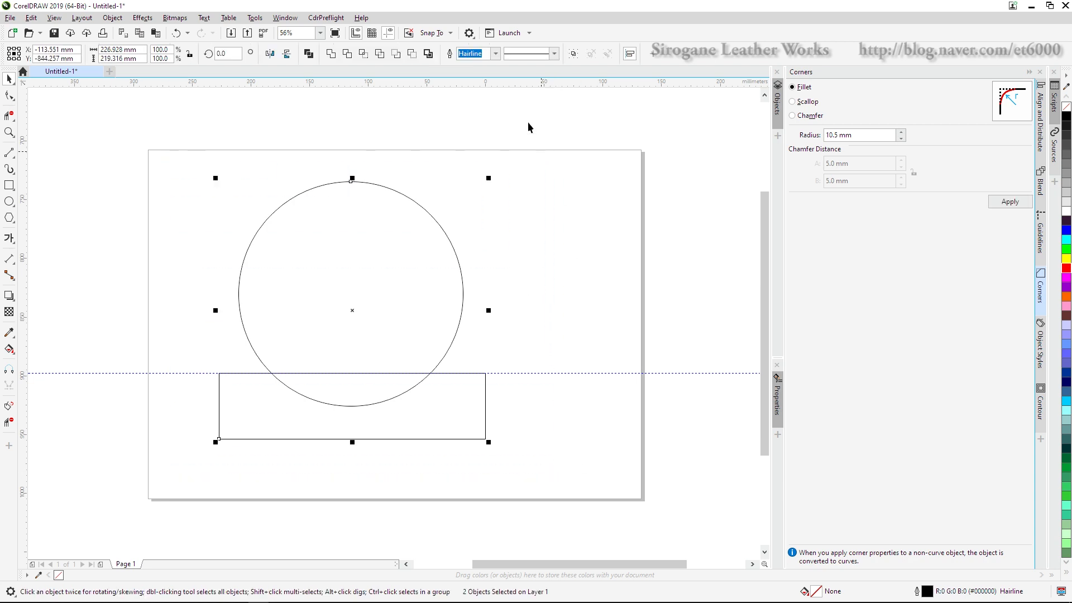
pyautogui.click(411, 55)
pyautogui.click(498, 431)
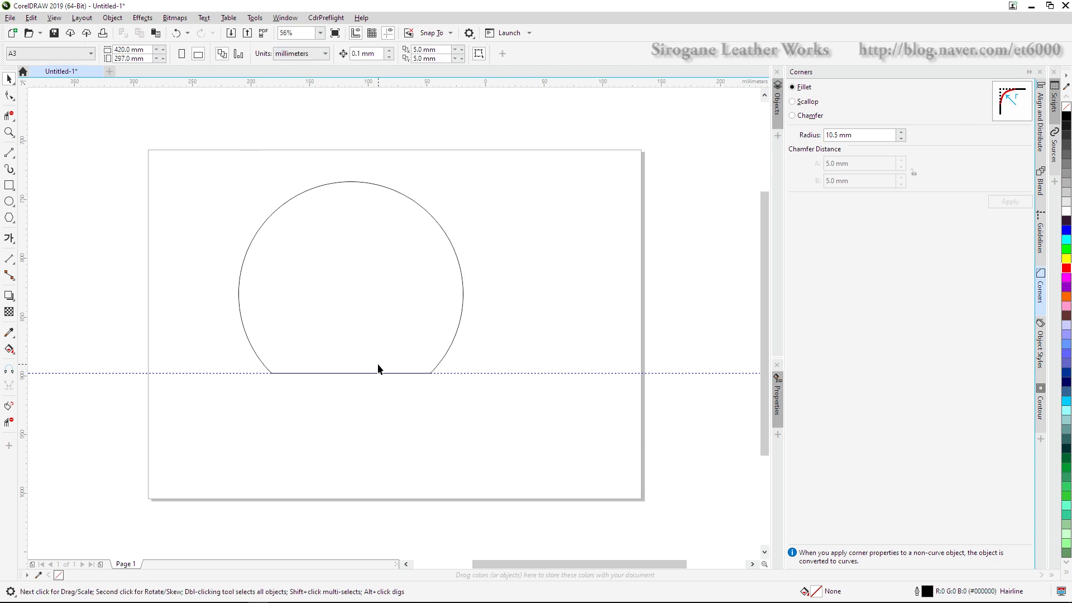
# - Delete the horizontal guideline, select the flat-bottomed circle, and expand the Objects and Properties dockers
pyautogui.click(482, 373)
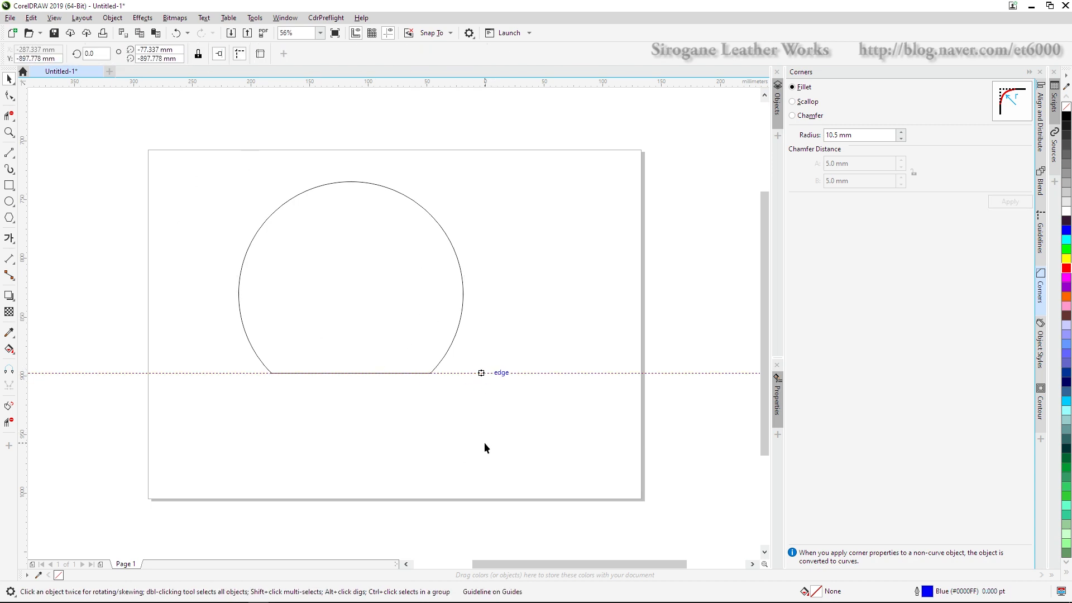
pyautogui.press('Delete')
pyautogui.click(340, 245)
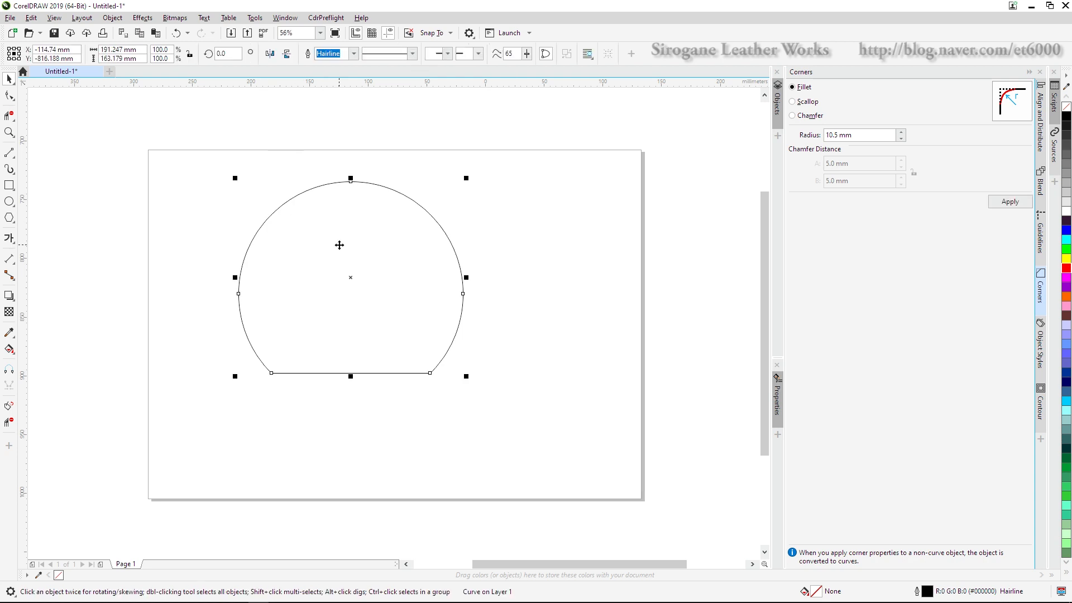
pyautogui.click(777, 102)
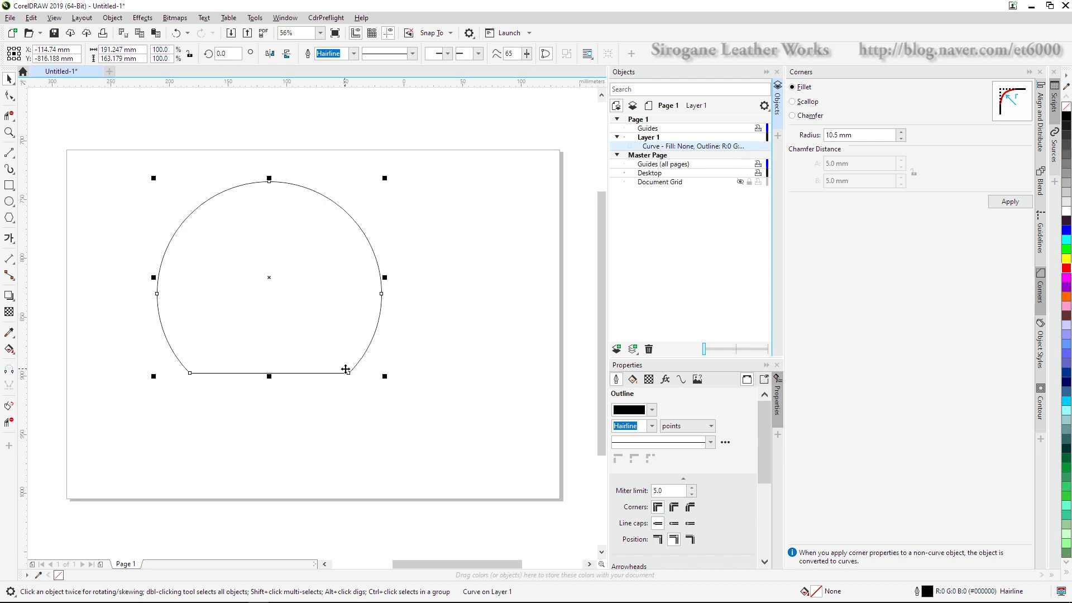
# - Fillet both bottom corner nodes of the flat-bottomed circle with a 50 mm radius
pyautogui.press('F10')
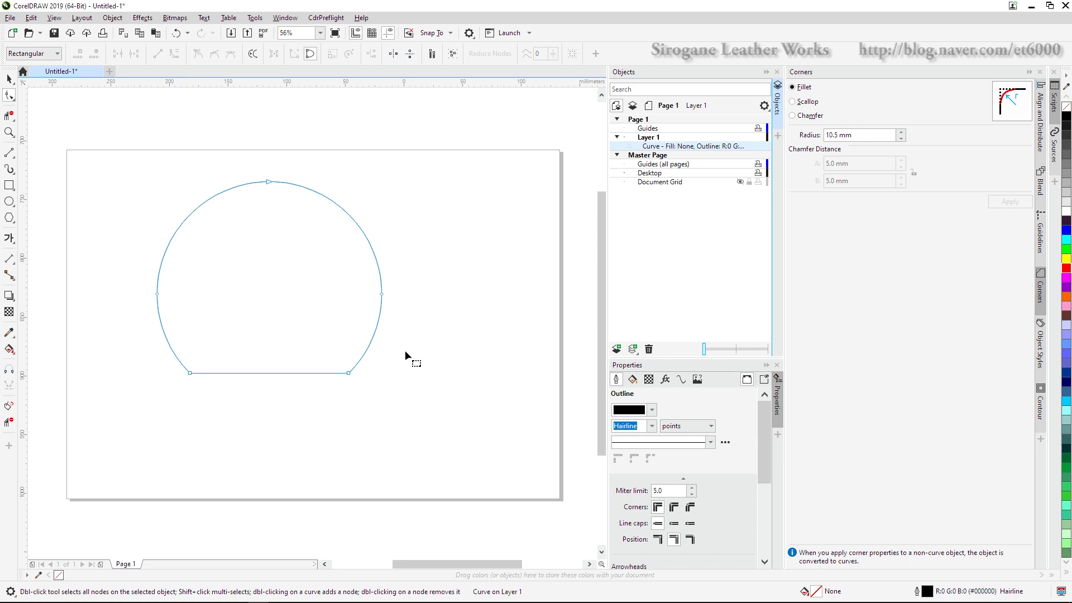
pyautogui.click(349, 373)
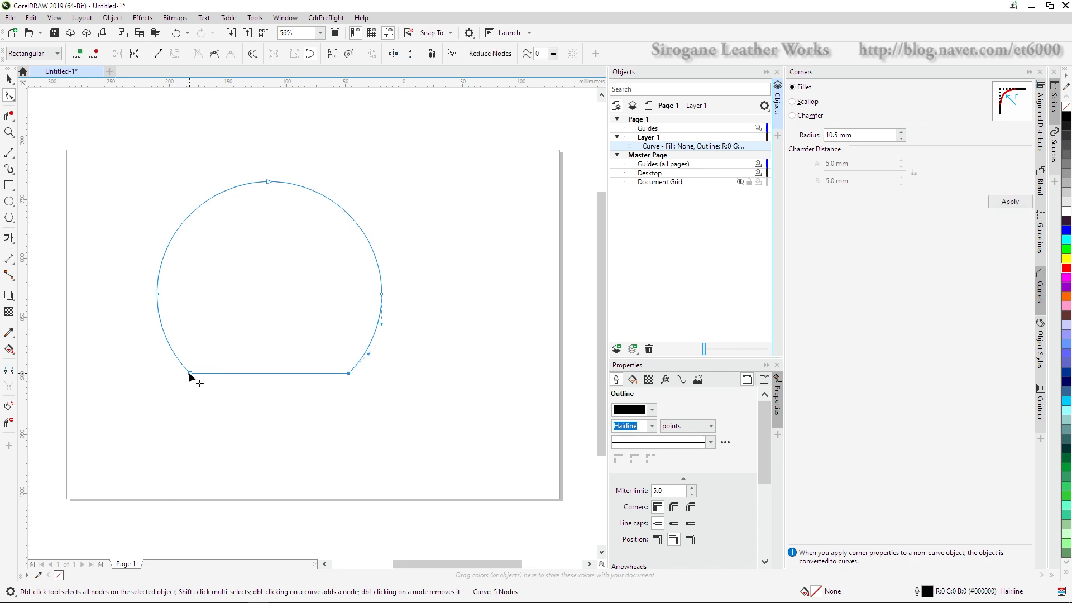
pyautogui.keyDown('shift'); pyautogui.click(190, 373); pyautogui.keyUp('shift')
pyautogui.click(858, 135)
pyautogui.write('50')
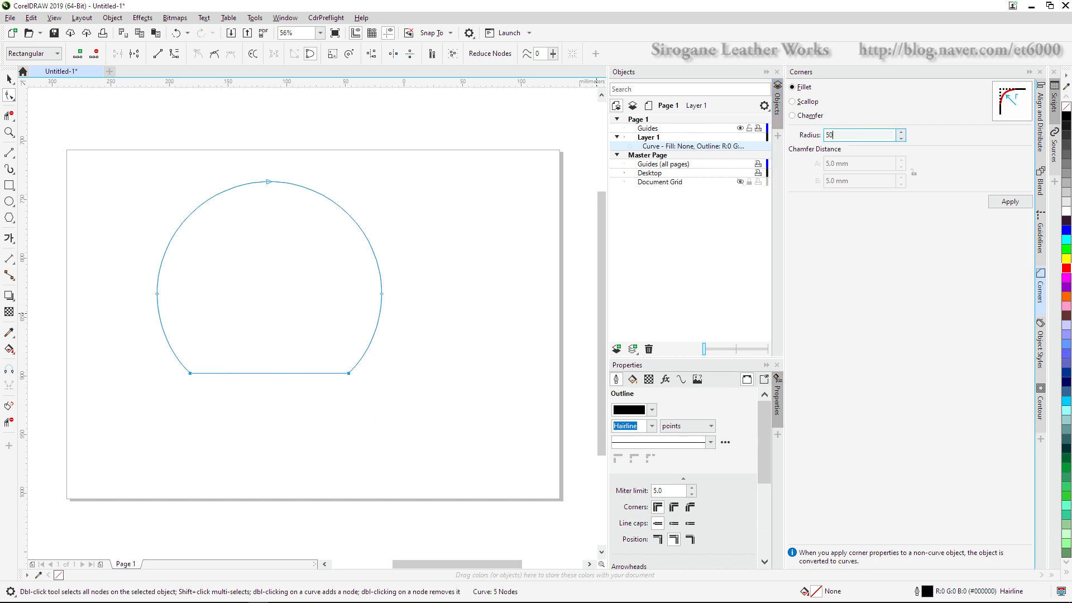
pyautogui.click(1007, 201)
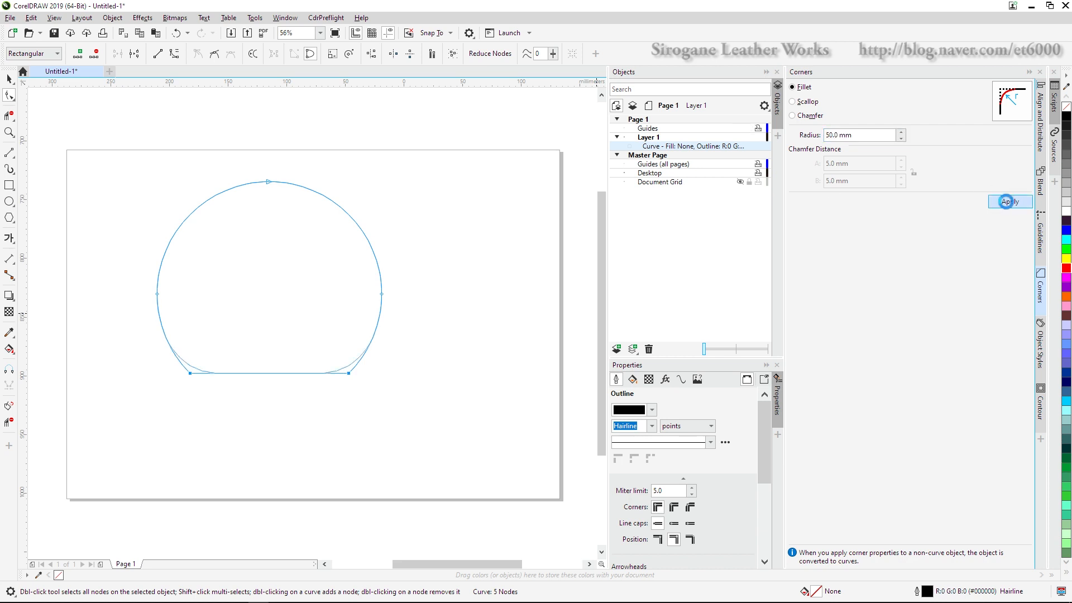
pyautogui.click(374, 407)
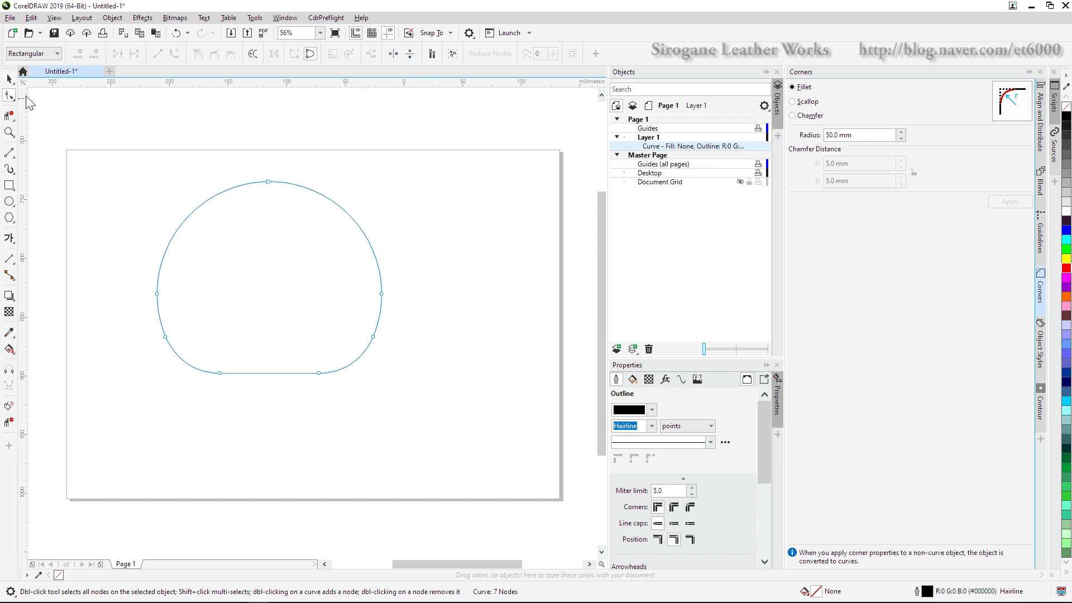
# - Delete the filleted flat-bottomed circle from the page
pyautogui.click(9, 78)
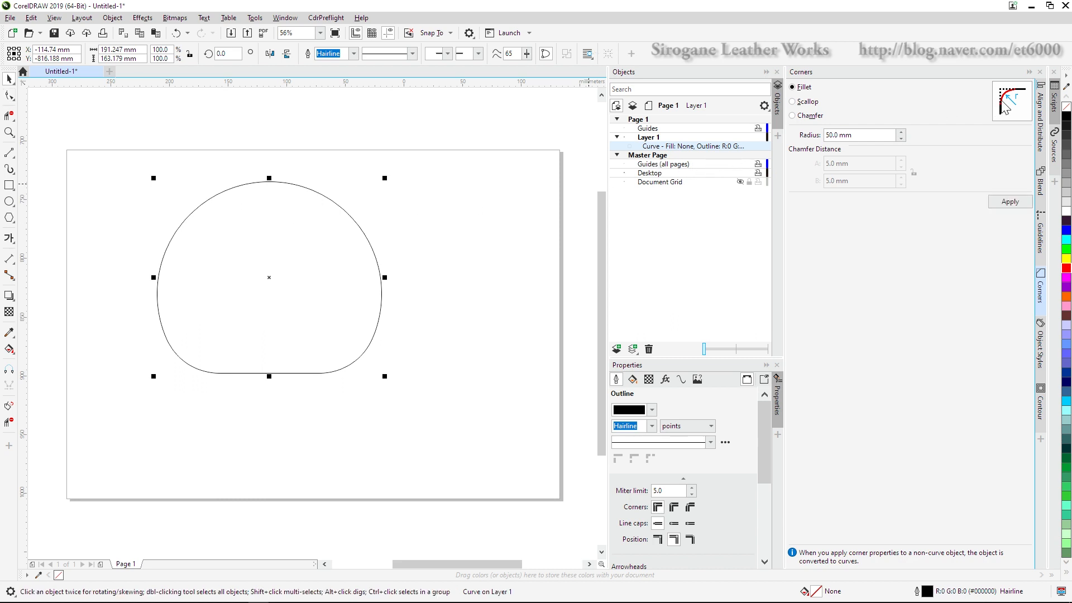
pyautogui.click(444, 261)
pyautogui.click(343, 285)
pyautogui.press('Delete')
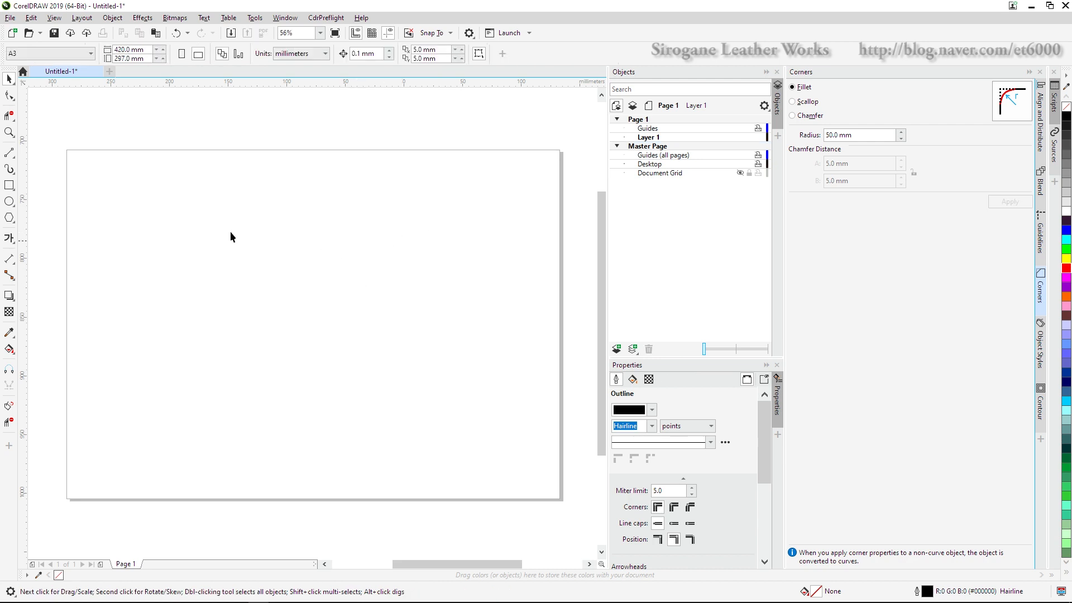
# - Draw an upright rectangle and set its size to 20 mm wide and 100 mm high
pyautogui.click(9, 185)
pyautogui.moveTo(258, 201)
pyautogui.mouseDown()
pyautogui.moveTo(287, 234)
pyautogui.moveTo(311, 348)
pyautogui.mouseUp()
pyautogui.click(131, 49)
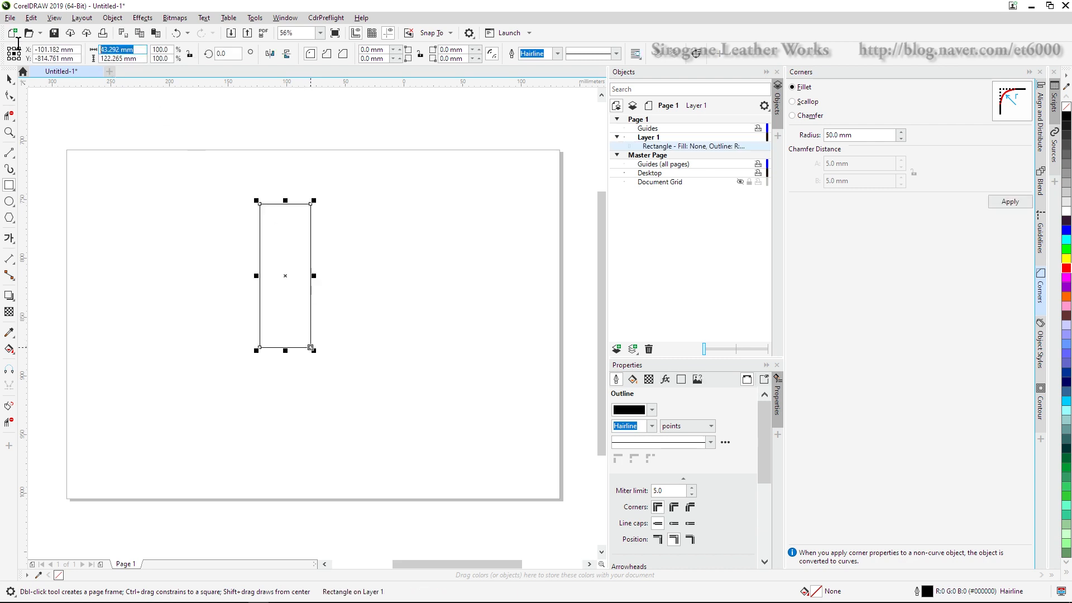
pyautogui.write('20')
pyautogui.press('Tab')
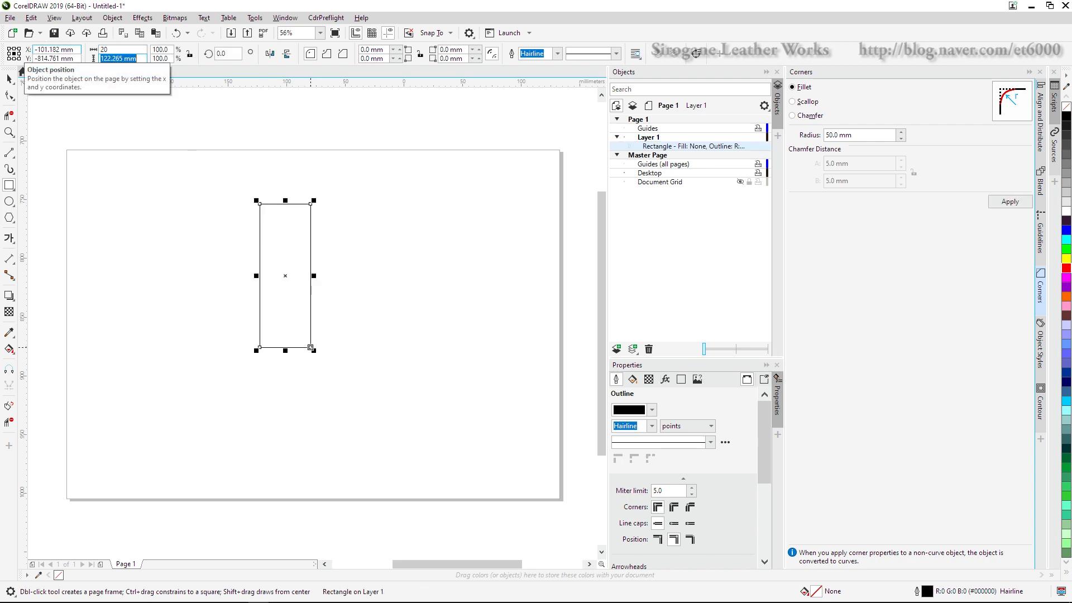
pyautogui.write('100')
pyautogui.press('Return')
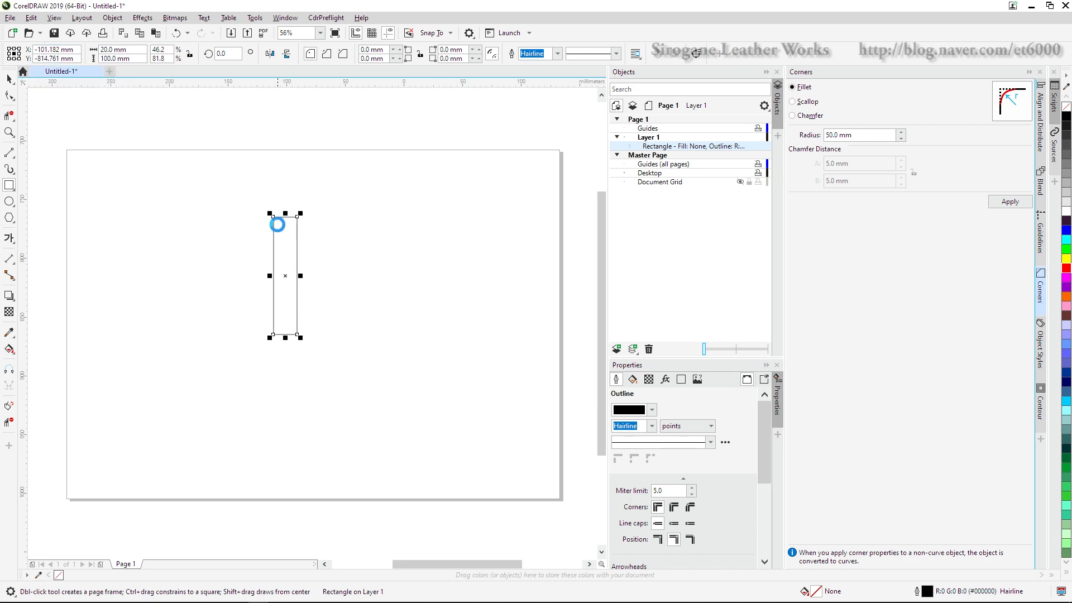
# - Round the rectangle's two top corners to 10 mm with the Shape tool, forming a semicircular end, and deselect it
pyautogui.scroll(3, 277, 223)
pyautogui.scroll(-1, 277, 223)
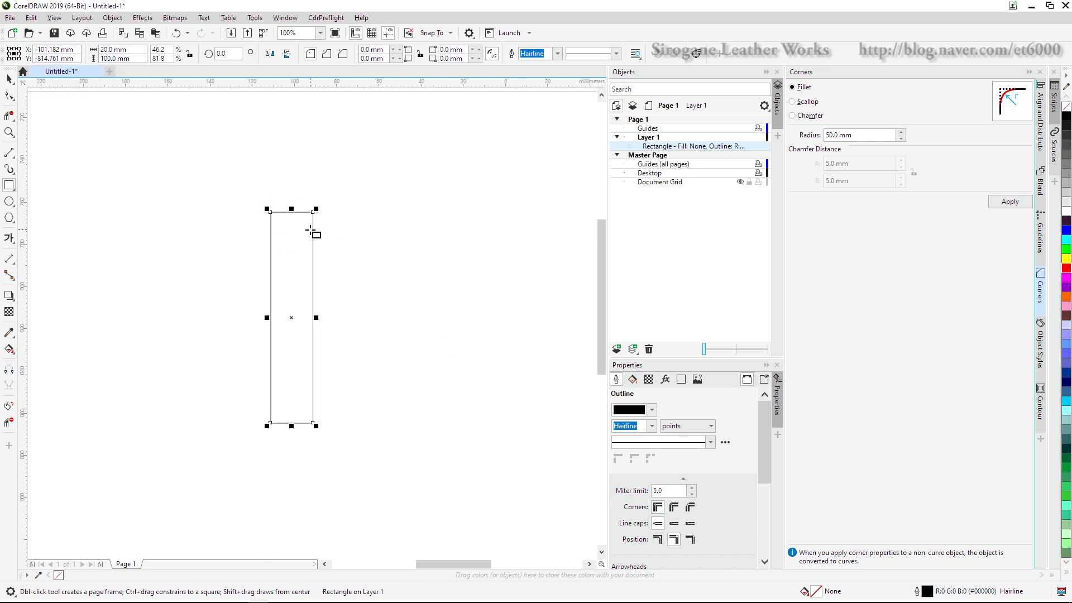
pyautogui.press('F10')
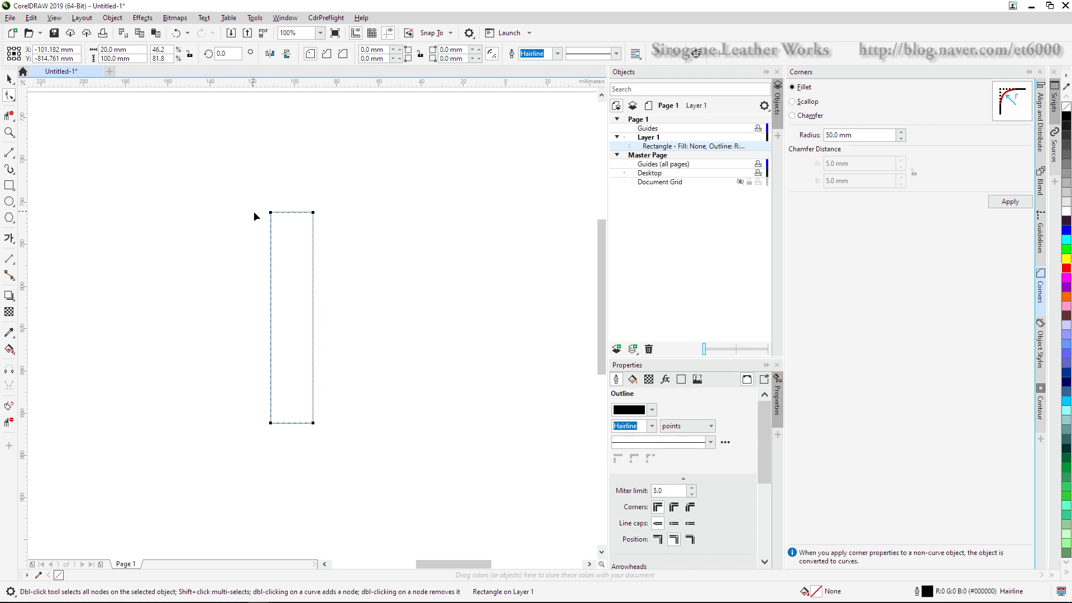
pyautogui.click(270, 213)
pyautogui.click(271, 214)
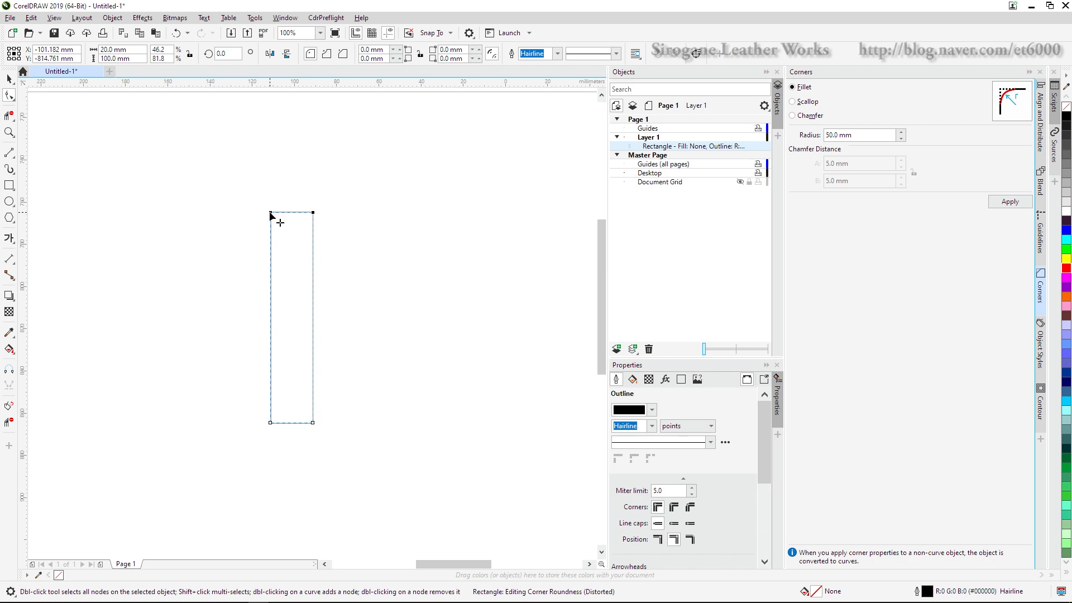
pyautogui.moveTo(273, 218); pyautogui.dragTo(262, 348)
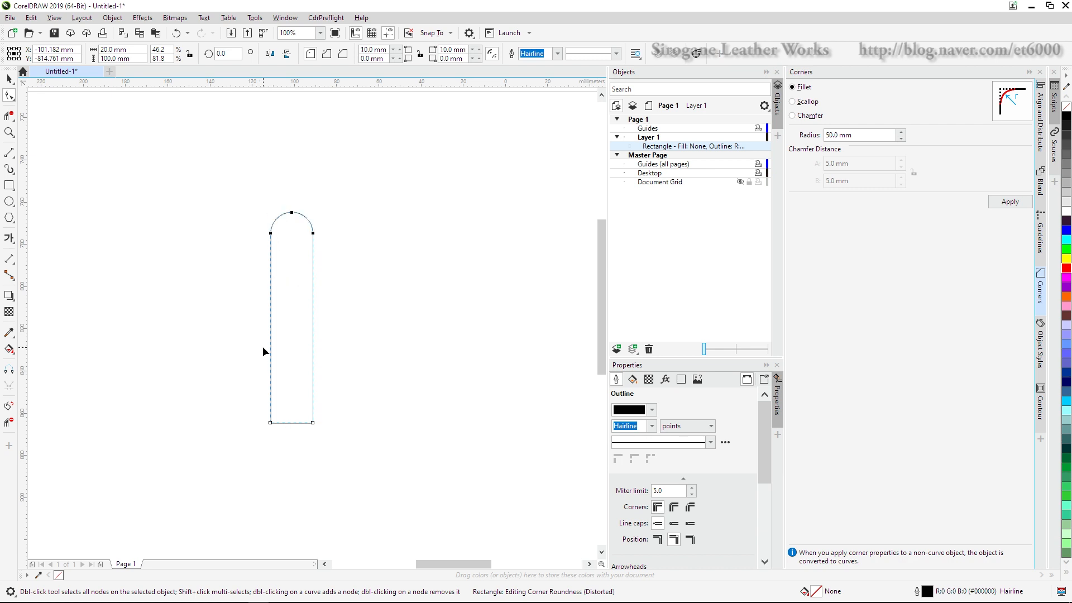
pyautogui.click(9, 79)
pyautogui.click(237, 242)
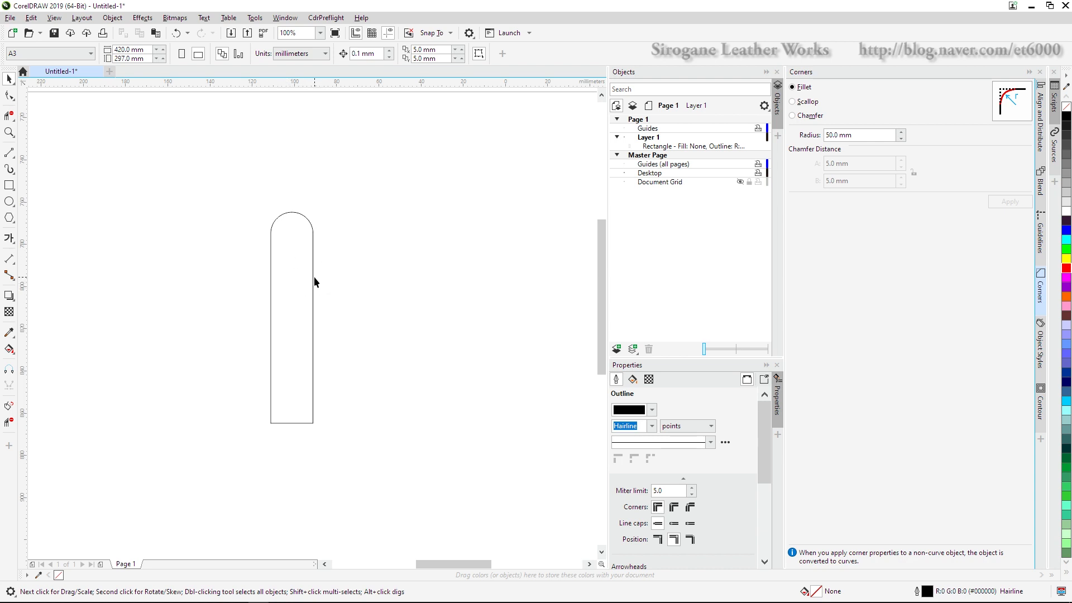
# - Draw a second upright rectangle beside the round-ended one, set its size to 20 mm wide and 100 mm high, and deselect it
pyautogui.click(9, 185)
pyautogui.moveTo(374, 226); pyautogui.dragTo(423, 413)
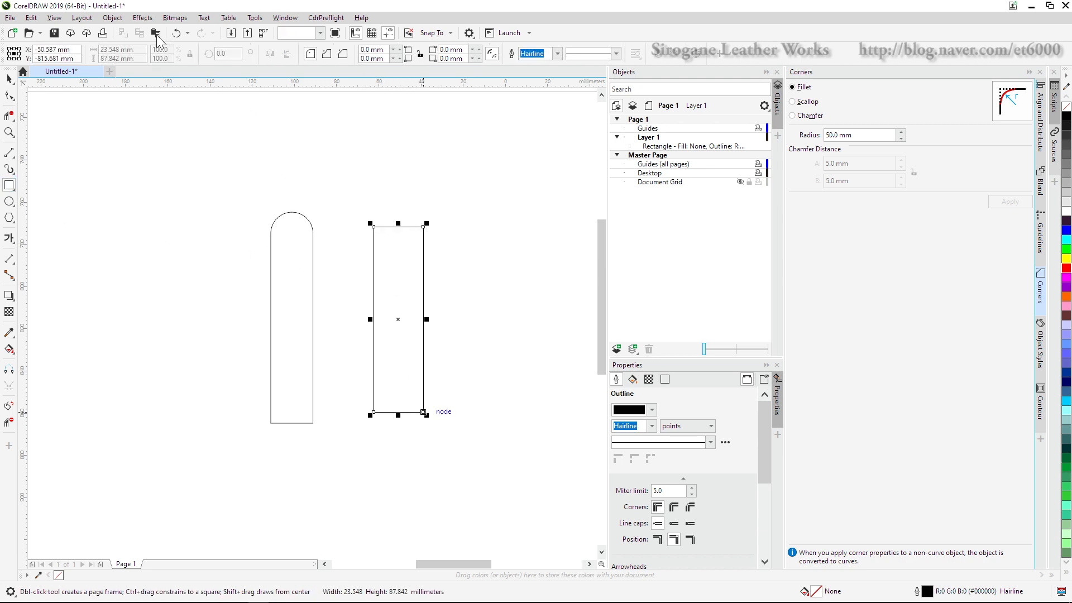
pyautogui.moveTo(141, 51); pyautogui.dragTo(28, 51)
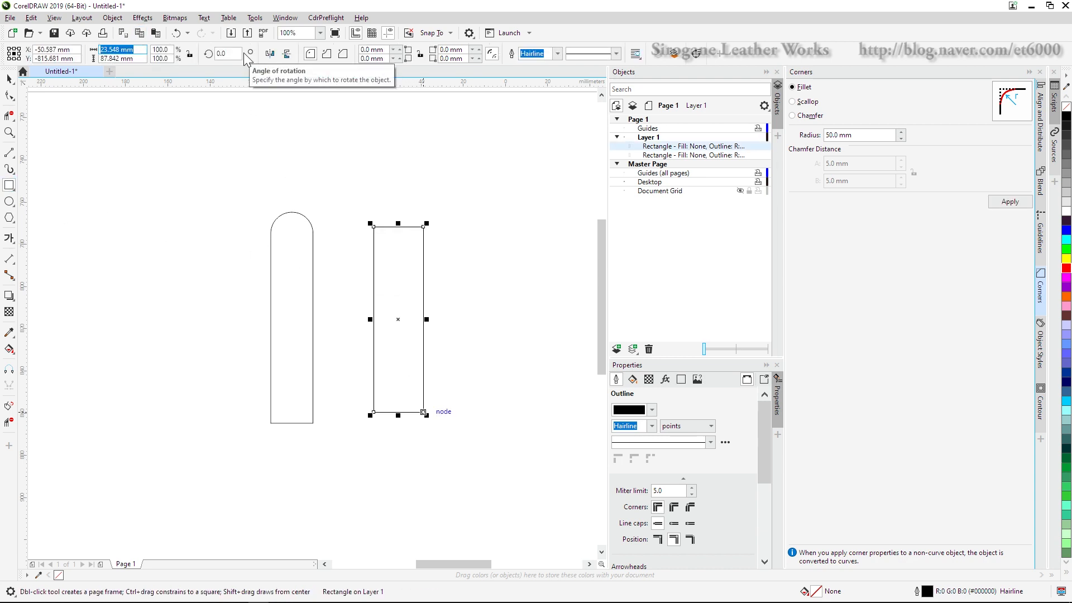
pyautogui.write('20')
pyautogui.press('Tab')
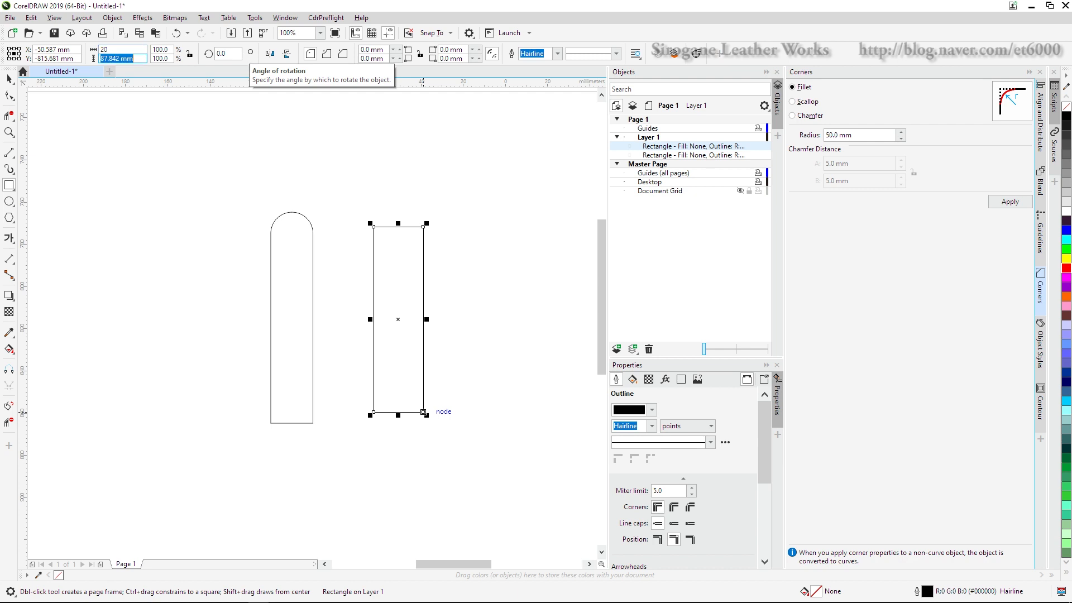
pyautogui.write('100')
pyautogui.press('Return')
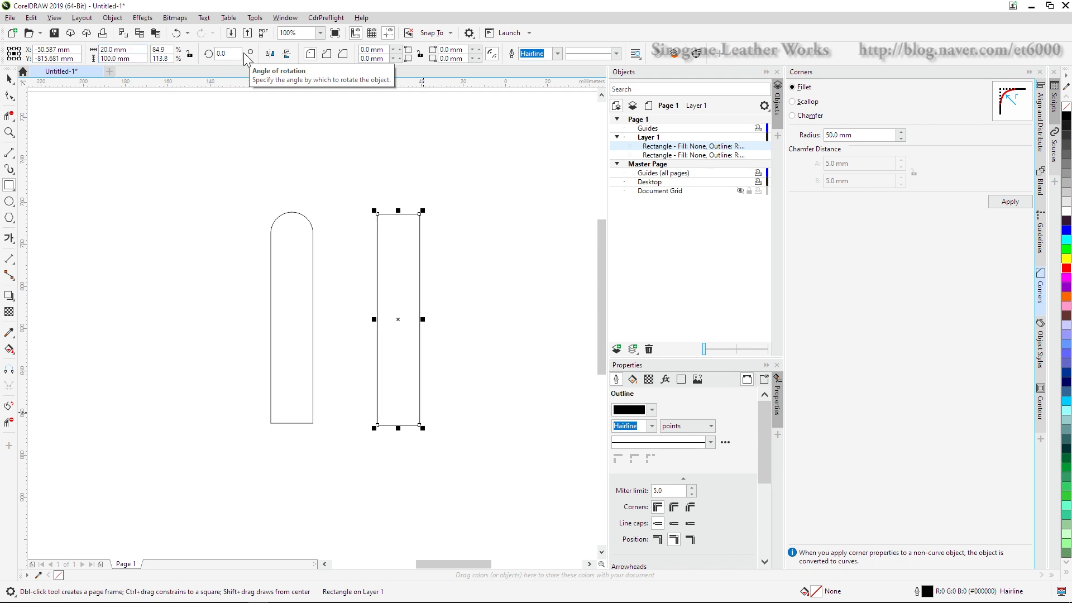
pyautogui.click(9, 79)
pyautogui.click(593, 267)
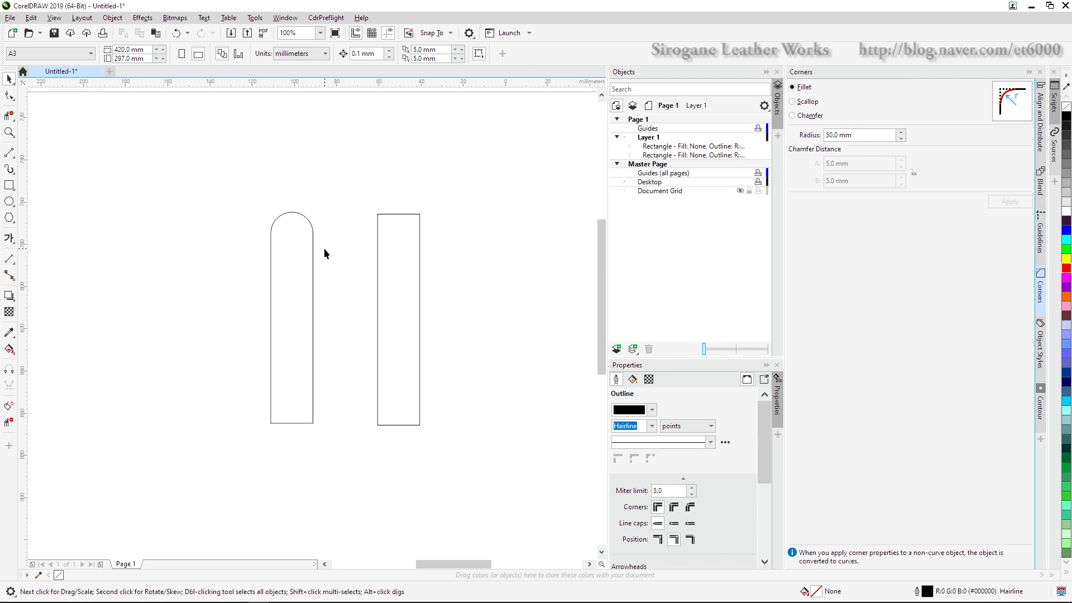
# - Draw a circle above the second rectangle and set its width and height to 20 mm
pyautogui.click(9, 201)
pyautogui.moveTo(400, 157); pyautogui.dragTo(433, 190)
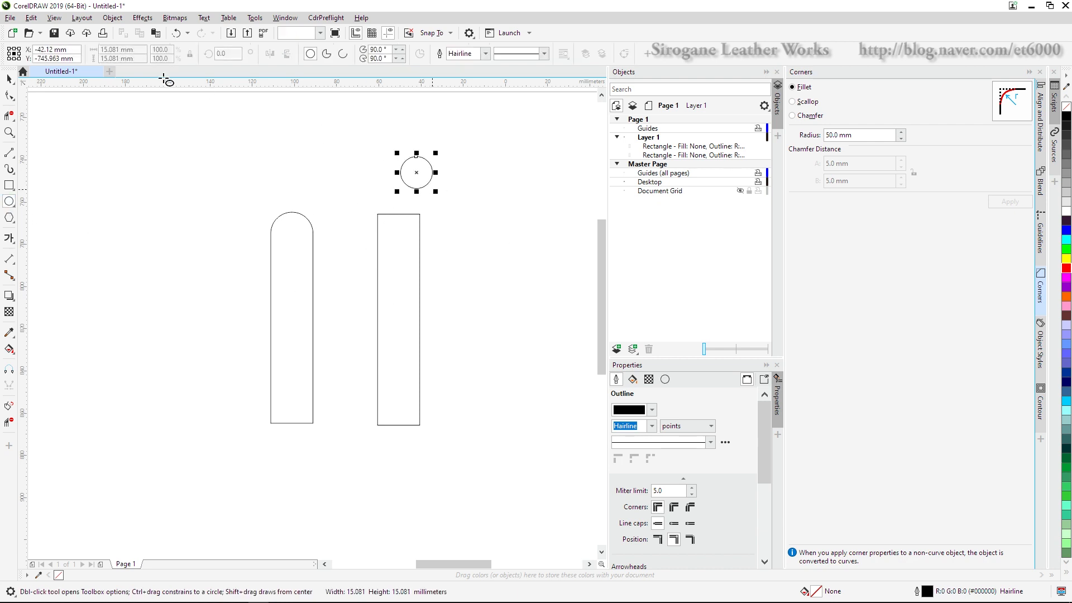
pyautogui.write('230')
pyautogui.press('Tab')
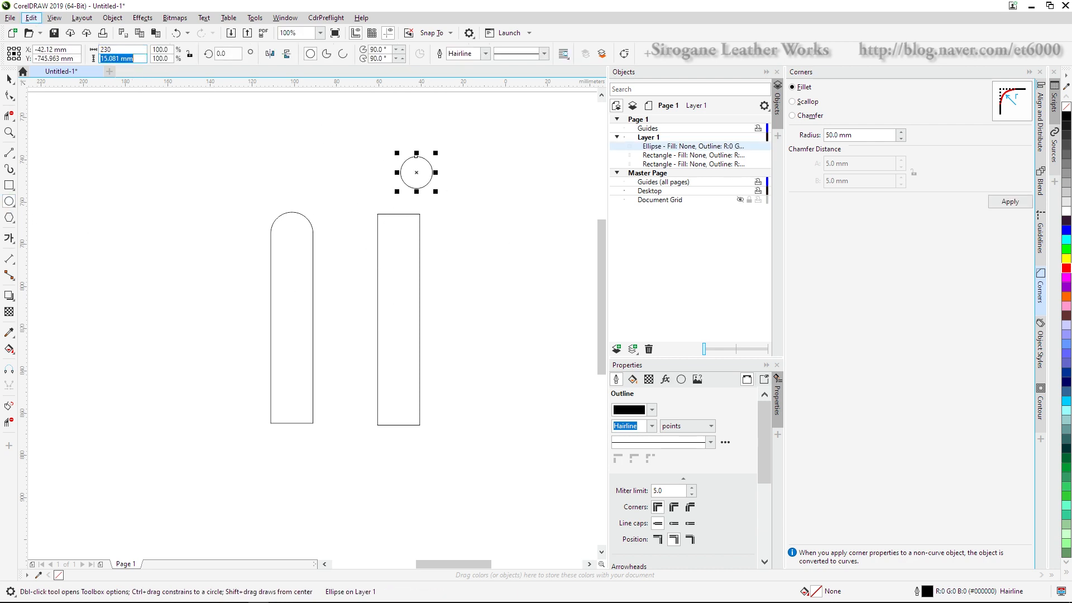
pyautogui.write('20')
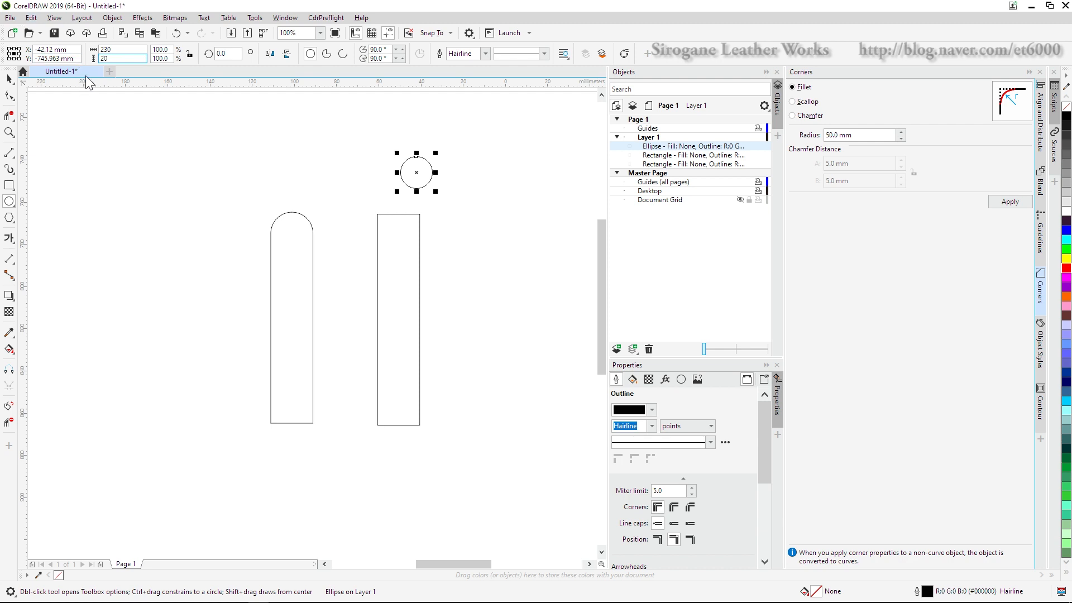
pyautogui.moveTo(122, 51); pyautogui.dragTo(59, 49)
pyautogui.write('20')
pyautogui.press('Return')
pyautogui.click(11, 81)
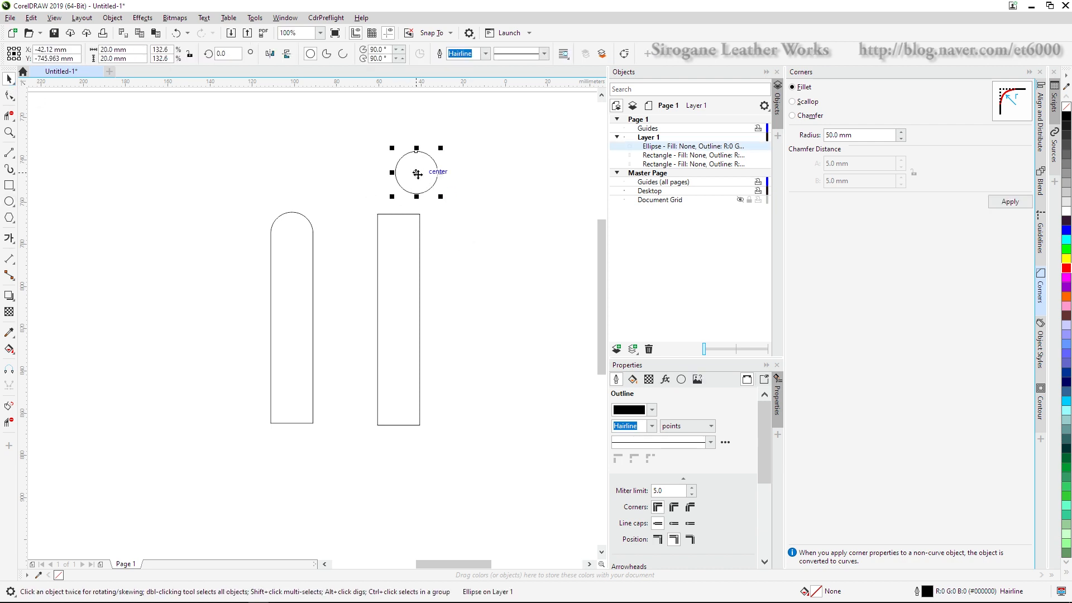
# - Move the circle into the second rectangle's upper end, touching the top edge and both sides, and deselect it
pyautogui.moveTo(417, 170); pyautogui.dragTo(398, 233)
pyautogui.click(453, 236)
pyautogui.scroll(2, 430, 230)
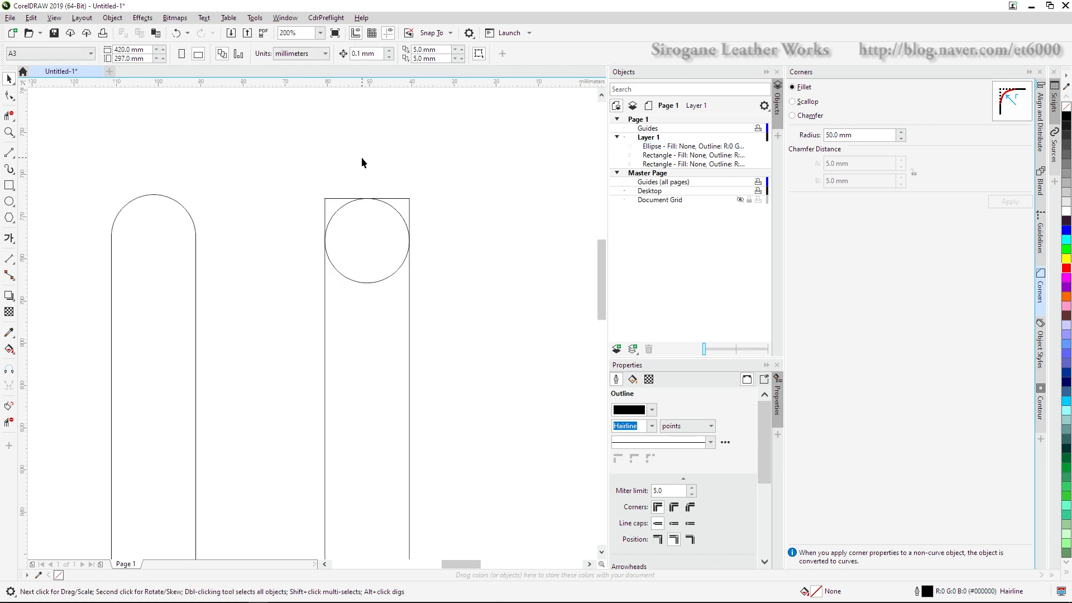
pyautogui.scroll(-2, 322, 230)
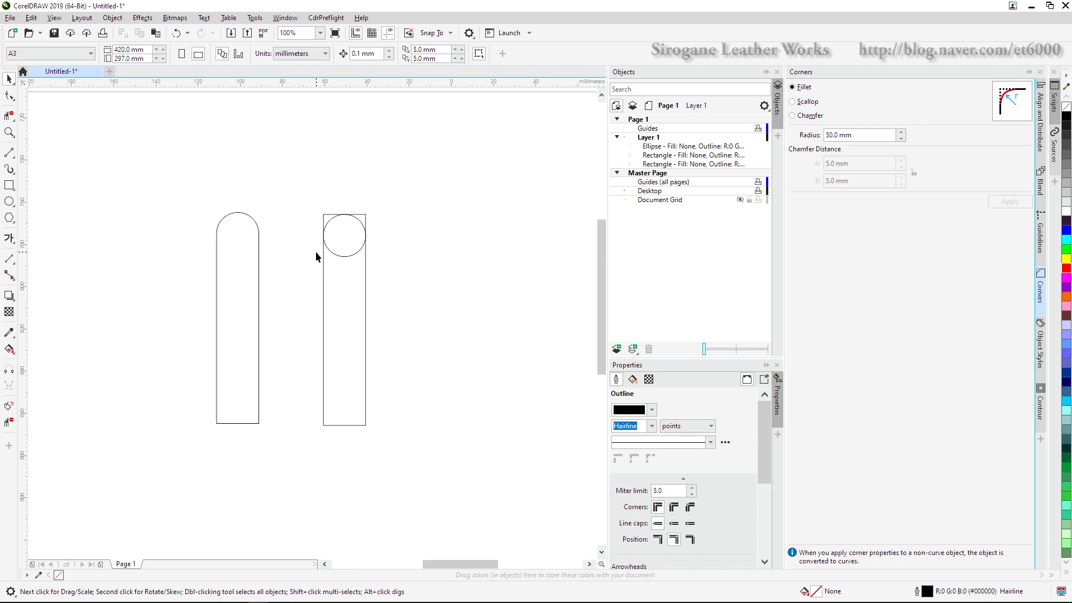
# - Remove the rectangle's two top corner segments and the circle's lower half with the Virtual Segment Delete tool
pyautogui.click(10, 116)
pyautogui.scroll(2, 347, 210)
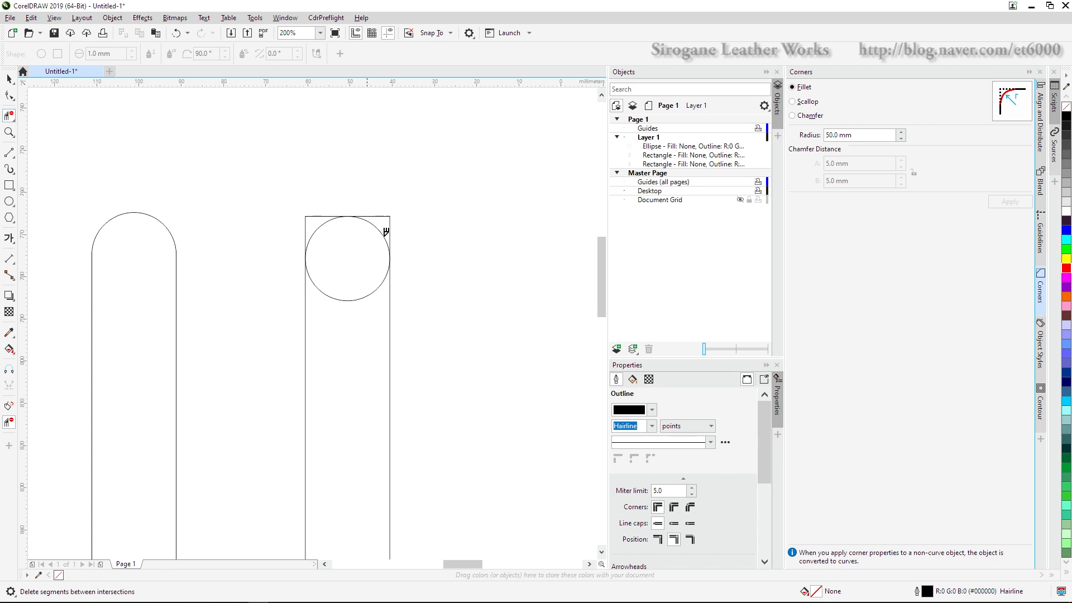
pyautogui.scroll(2, 373, 242)
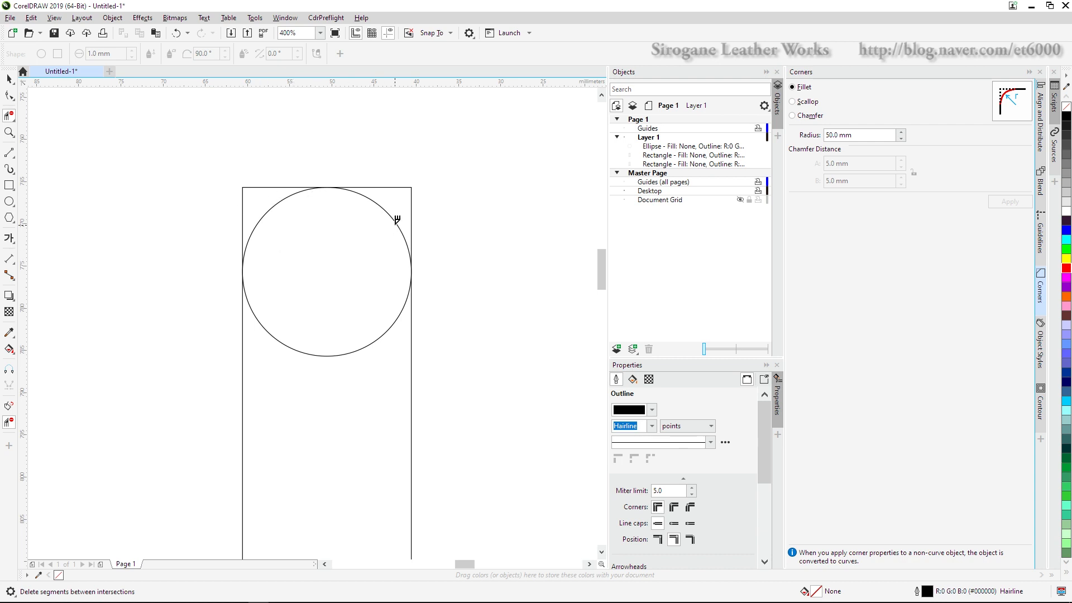
pyautogui.click(411, 192)
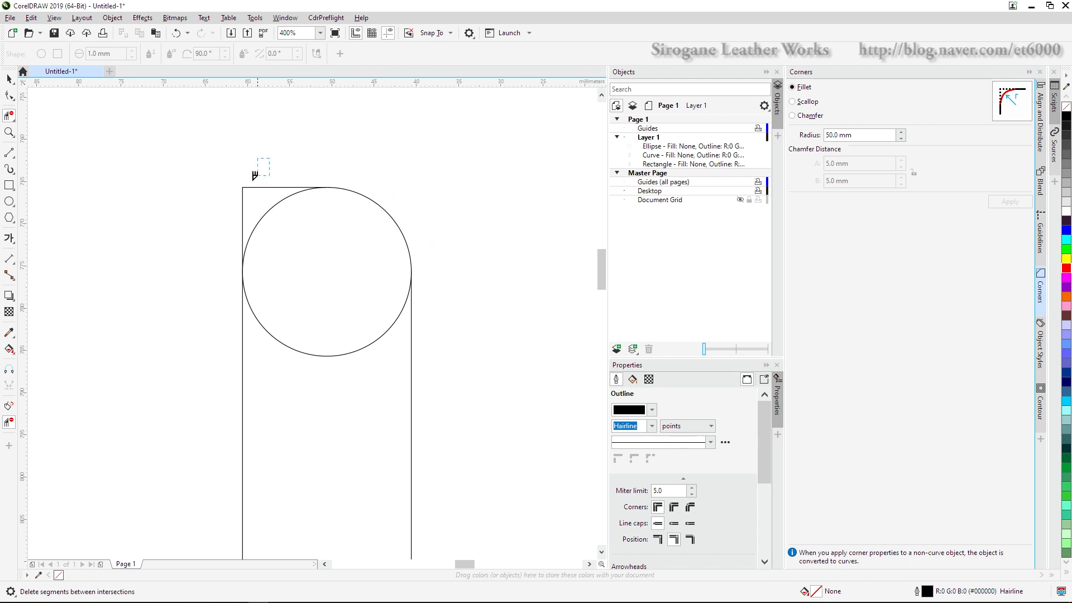
pyautogui.click(243, 188)
pyautogui.click(320, 356)
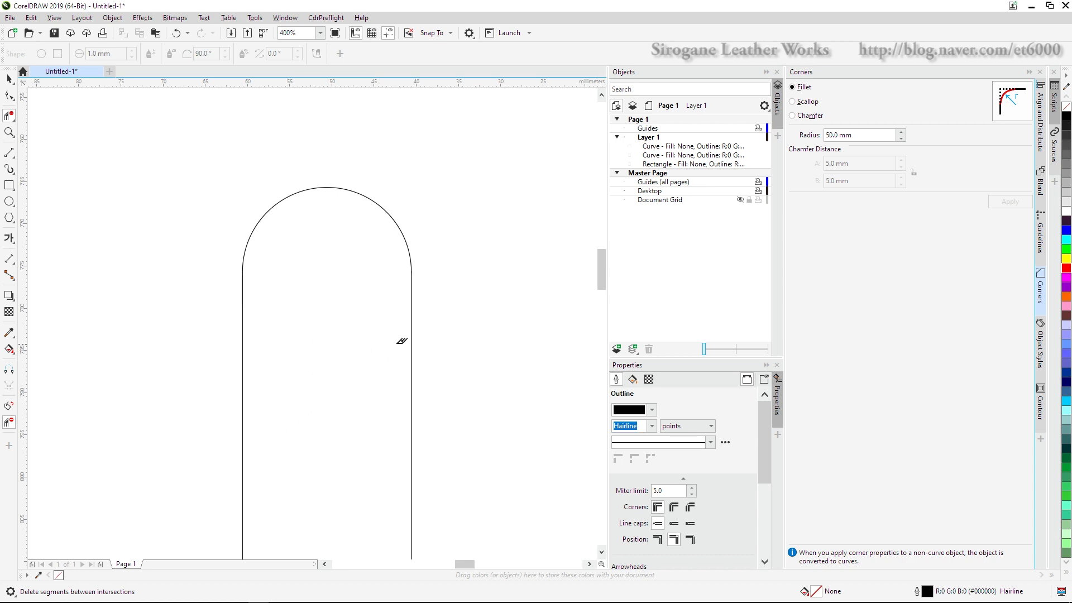
pyautogui.scroll(-2, 400, 337)
pyautogui.scroll(1, 377, 433)
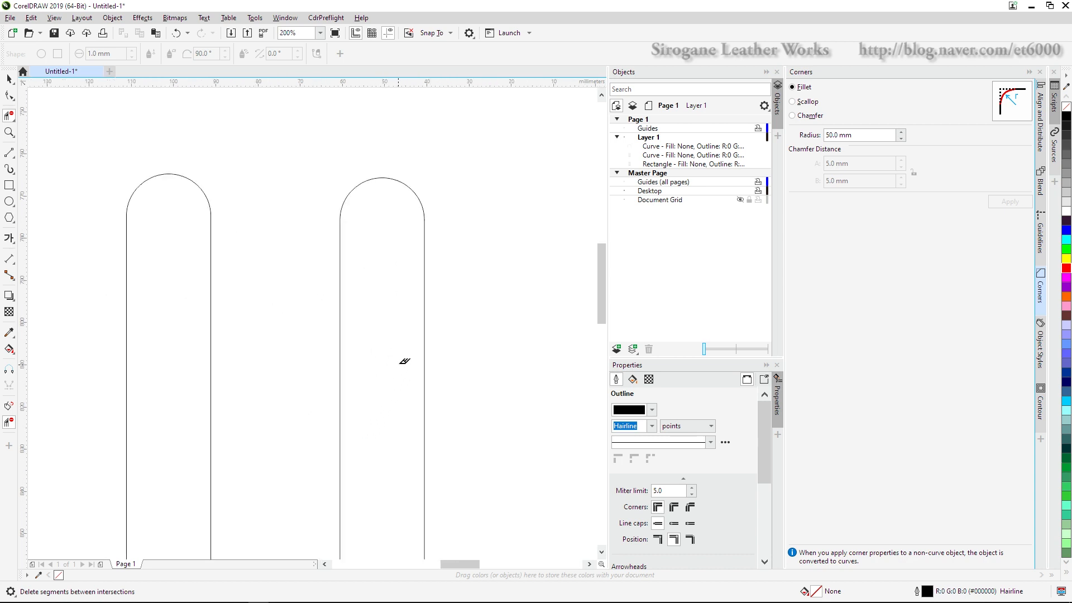
# - Move the arc and the open rectangle body apart to check whether they are separate objects, and undo both moves
pyautogui.press('space')
pyautogui.click(386, 178)
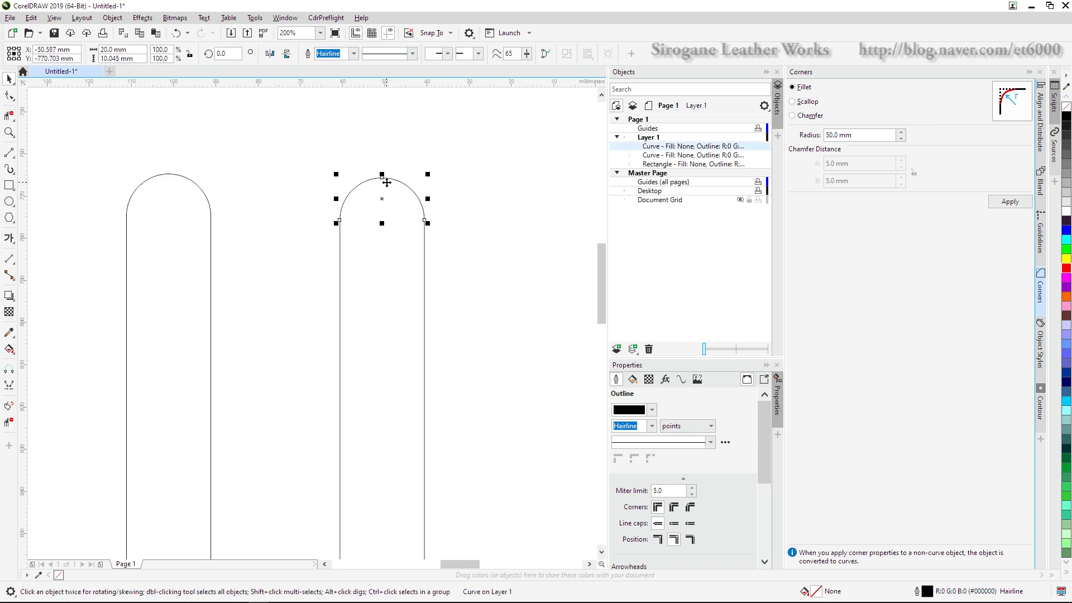
pyautogui.moveTo(386, 180); pyautogui.dragTo(402, 138)
pyautogui.click(424, 271)
pyautogui.moveTo(424, 270); pyautogui.dragTo(449, 292)
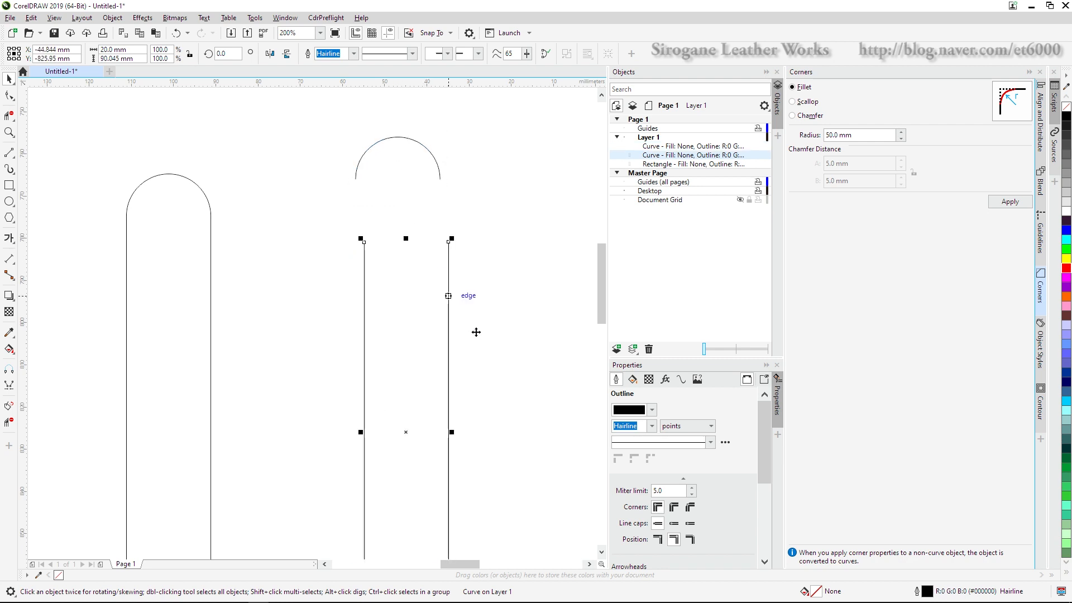
pyautogui.hotkey('ctrl', 'z')
pyautogui.hotkey('ctrl', 'z')
pyautogui.click(487, 310)
pyautogui.scroll(-1, 480, 312)
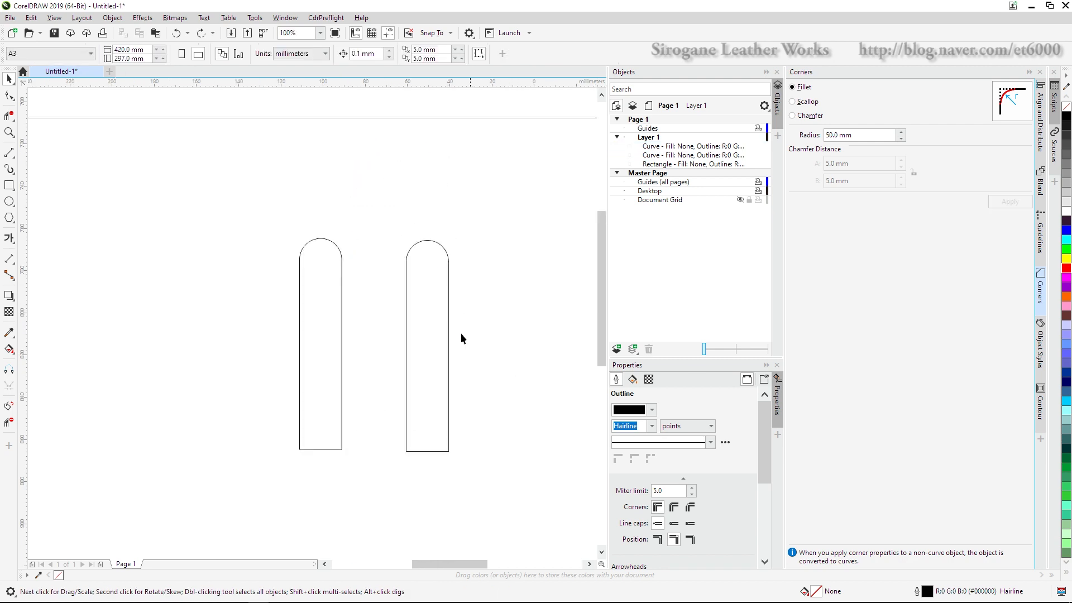
# - Combine the arc and the open rectangle body into one curve and join the two end nodes at the left junction
pyautogui.moveTo(497, 491); pyautogui.dragTo(499, 486)
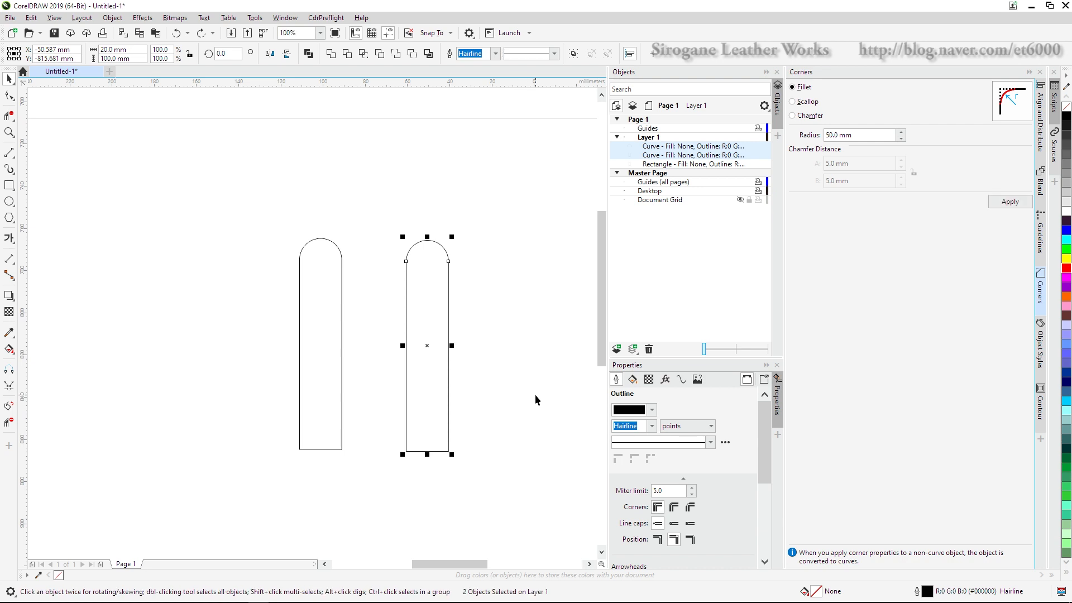
pyautogui.hotkey('ctrl', 'l')
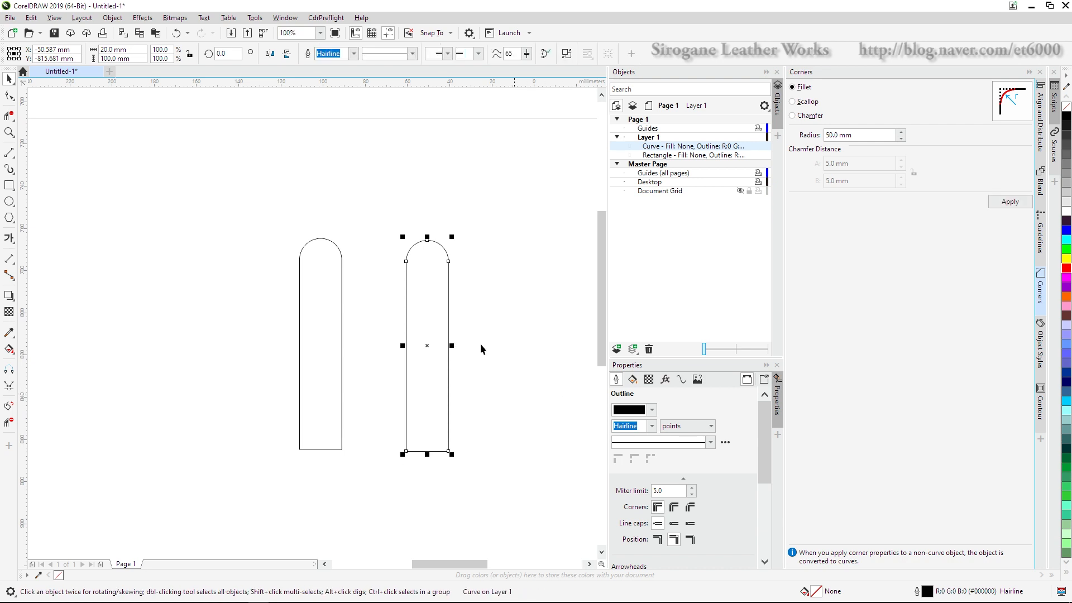
pyautogui.scroll(1, 454, 321)
pyautogui.press('F10')
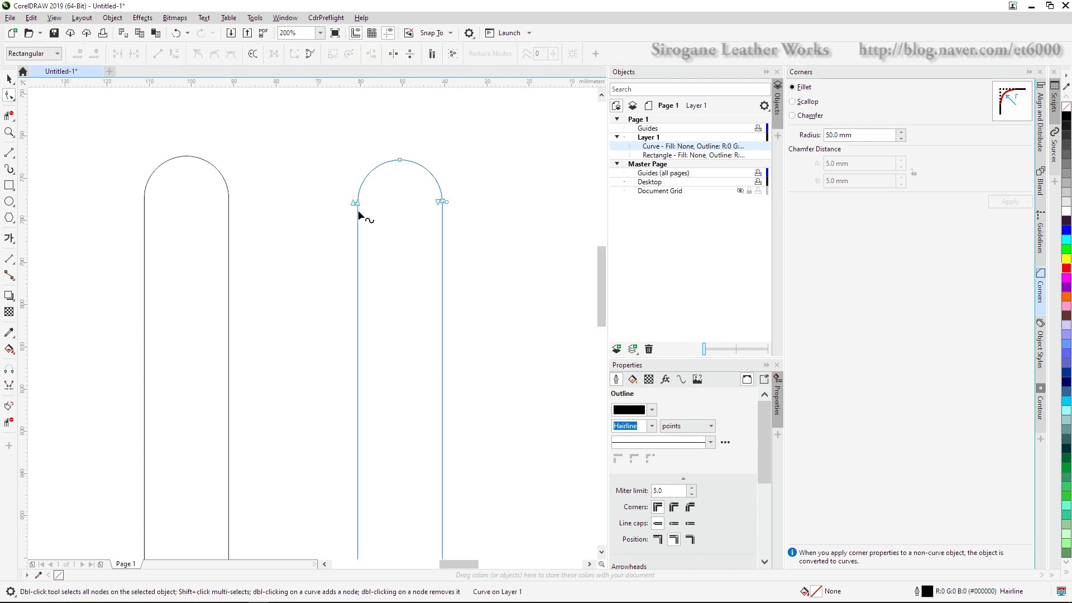
pyautogui.click(355, 200)
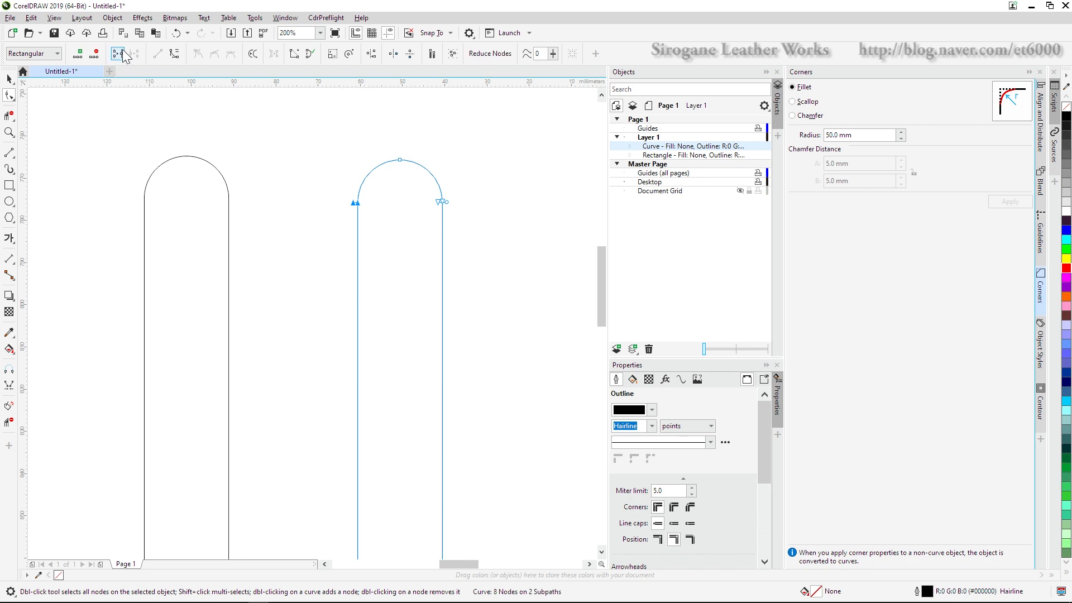
# - Join the overlapping end nodes where the arc meets the right side, closing the curve, and deselect it
pyautogui.moveTo(419, 186); pyautogui.dragTo(454, 207)
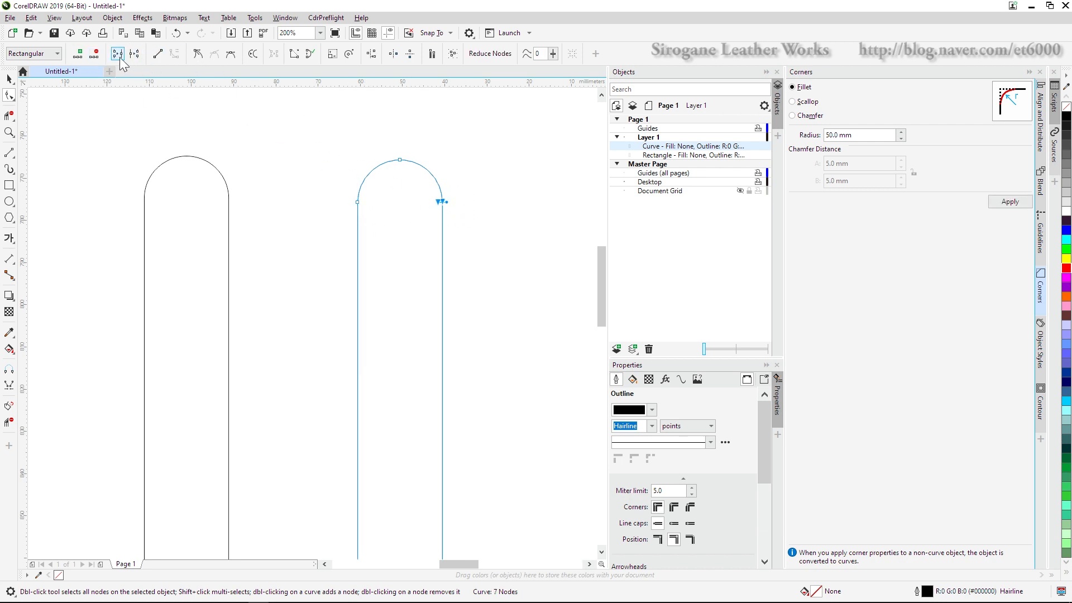
pyautogui.click(554, 240)
pyautogui.scroll(2, 433, 190)
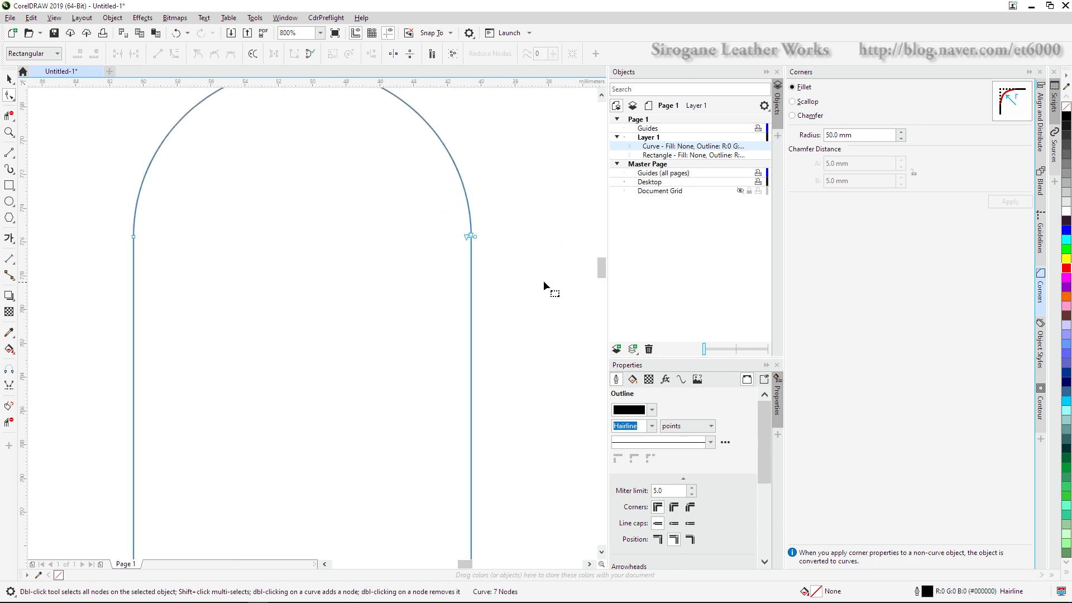
pyautogui.moveTo(475, 242); pyautogui.dragTo(442, 216)
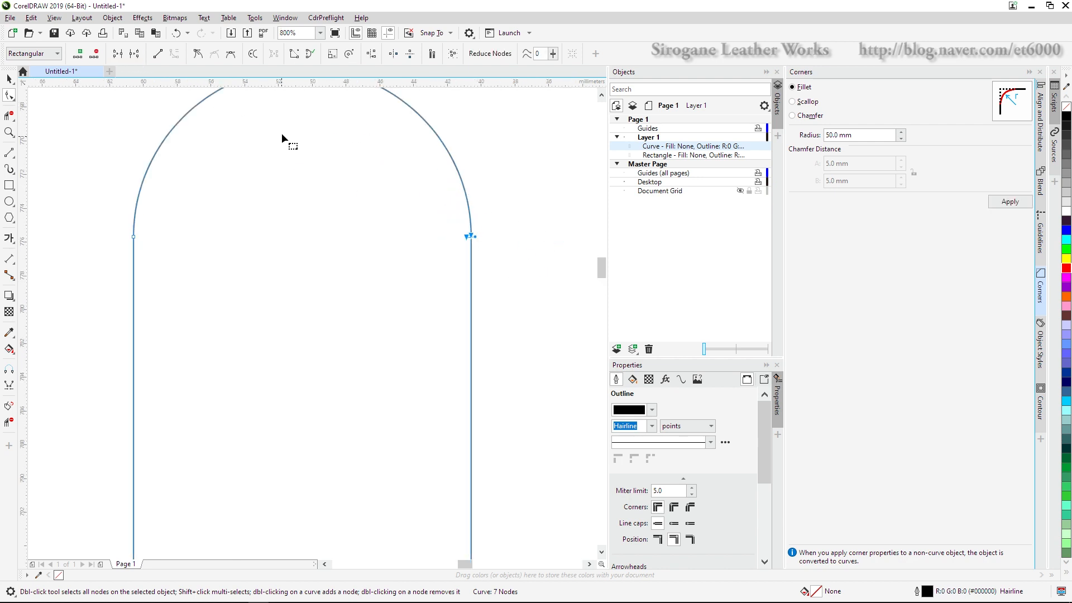
pyautogui.press('Delete')
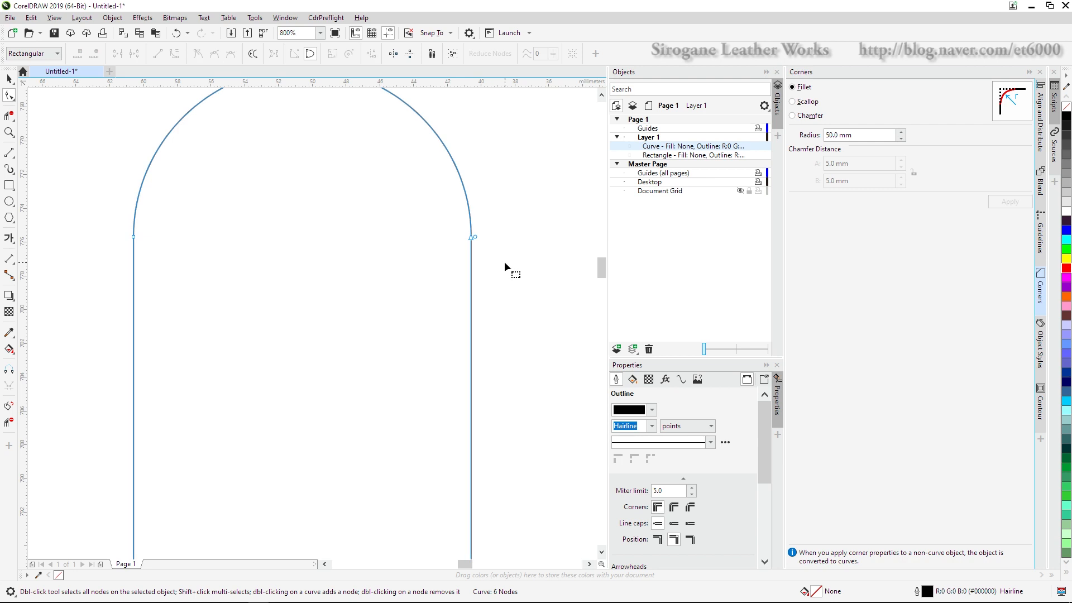
pyautogui.scroll(-1, 504, 262)
pyautogui.scroll(2, 502, 260)
pyautogui.moveTo(467, 240); pyautogui.dragTo(401, 188)
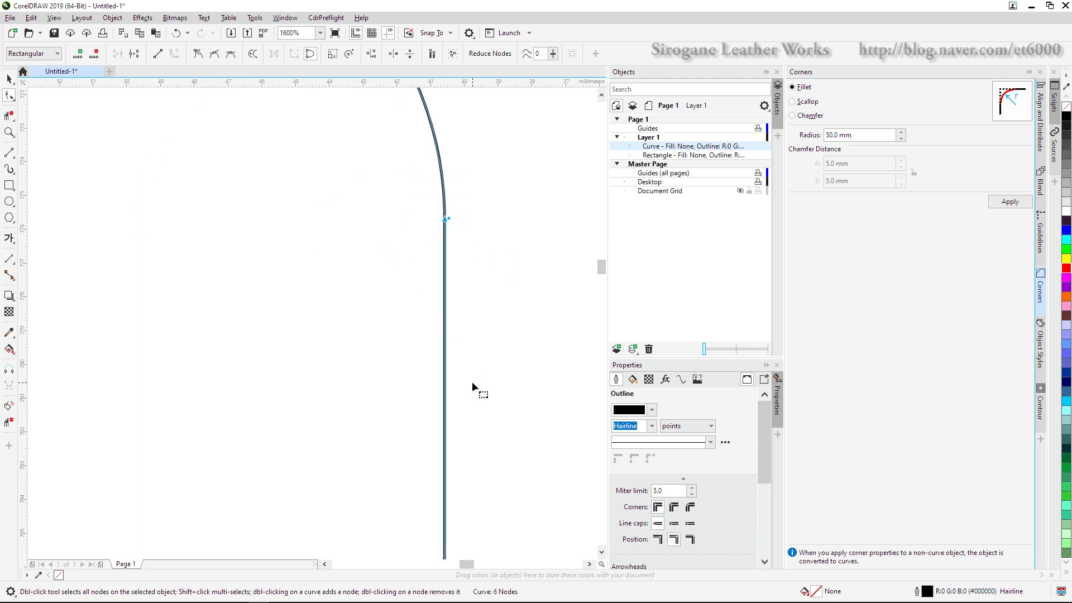
pyautogui.scroll(-3, 514, 291)
pyautogui.press('space')
pyautogui.click(320, 373)
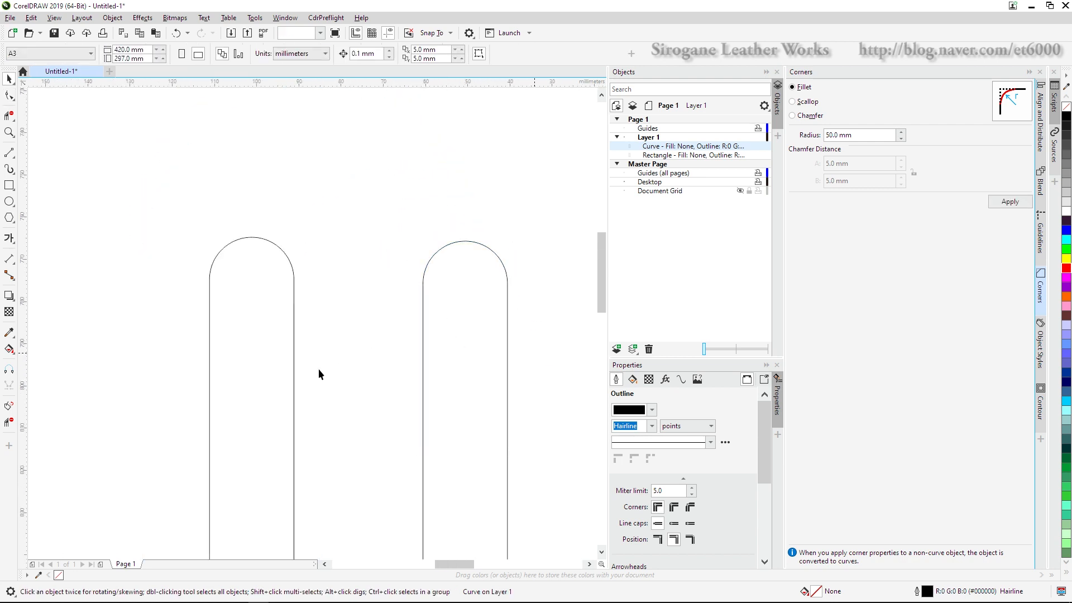
pyautogui.scroll(-1, 495, 338)
pyautogui.scroll(1, 488, 421)
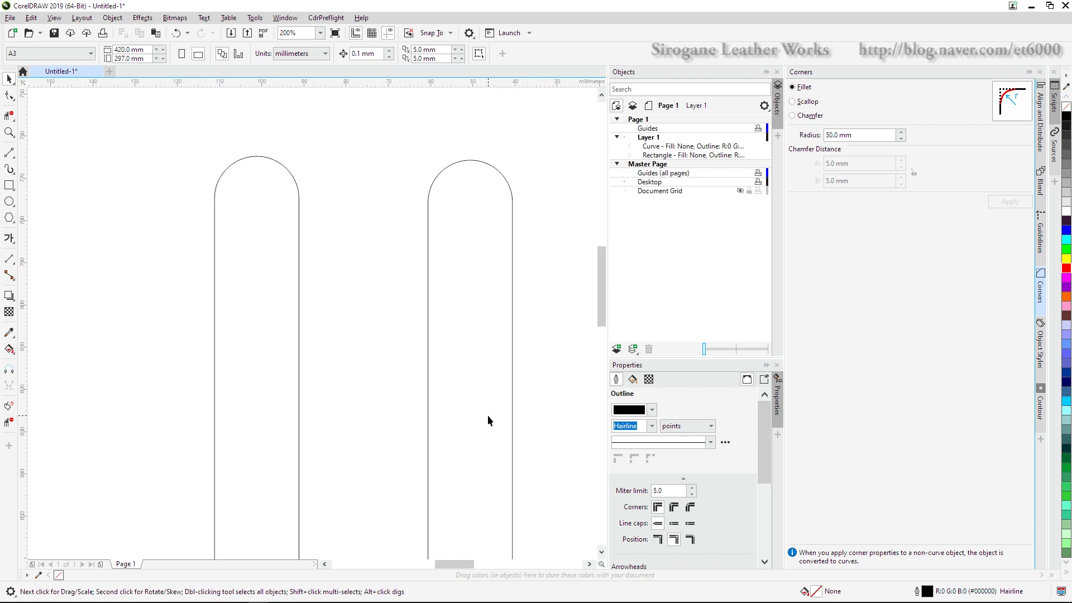
pyautogui.scroll(-1, 485, 408)
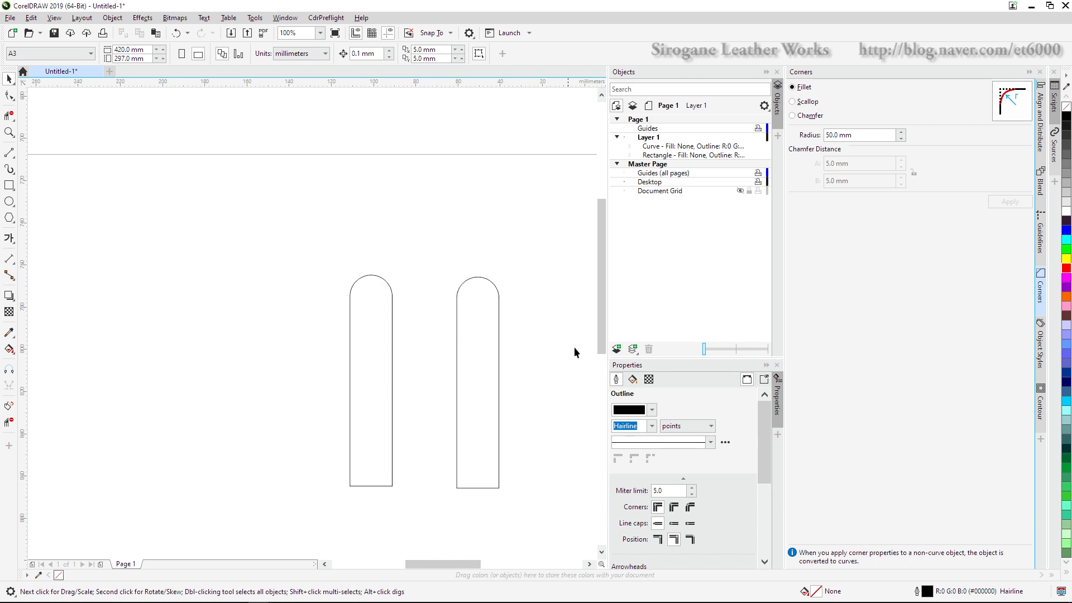
# - Collapse the corner settings to enlarge the drawing area, and activate the Crop tool
pyautogui.click(1028, 72)
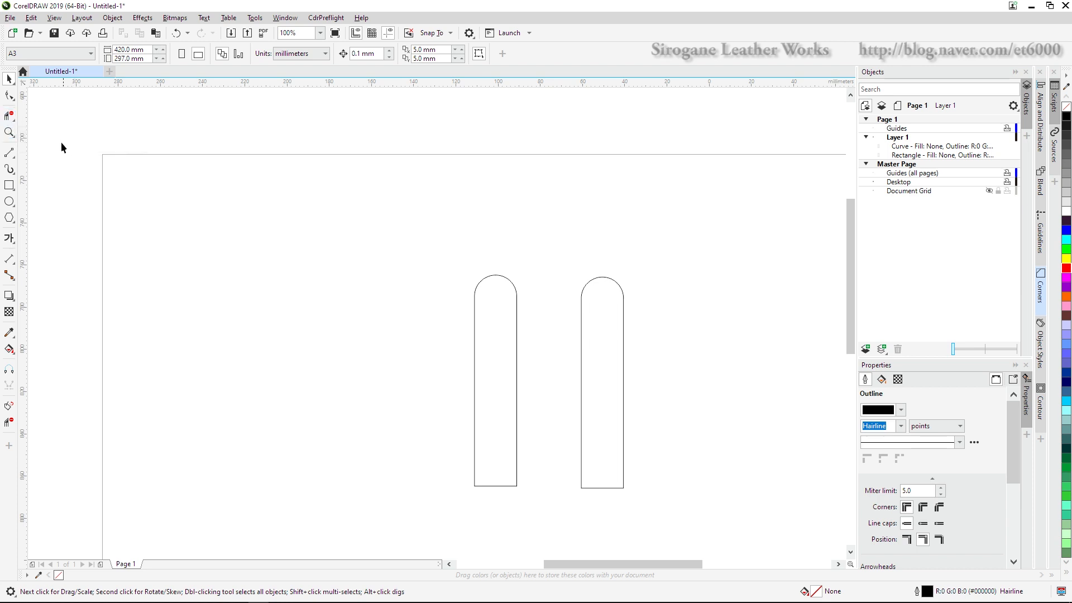
pyautogui.click(7, 119)
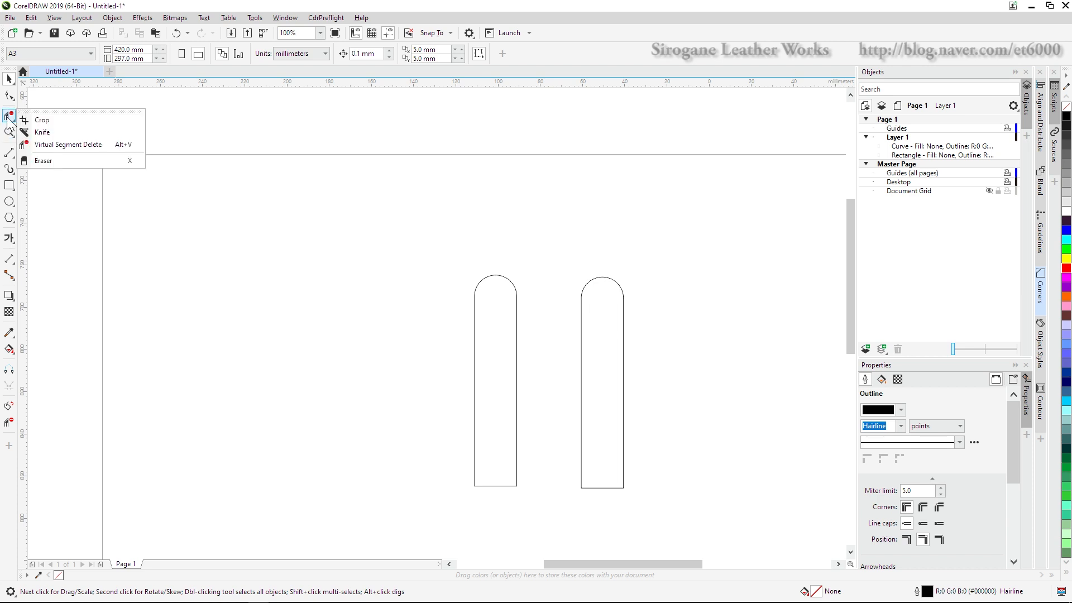
pyautogui.click(158, 103)
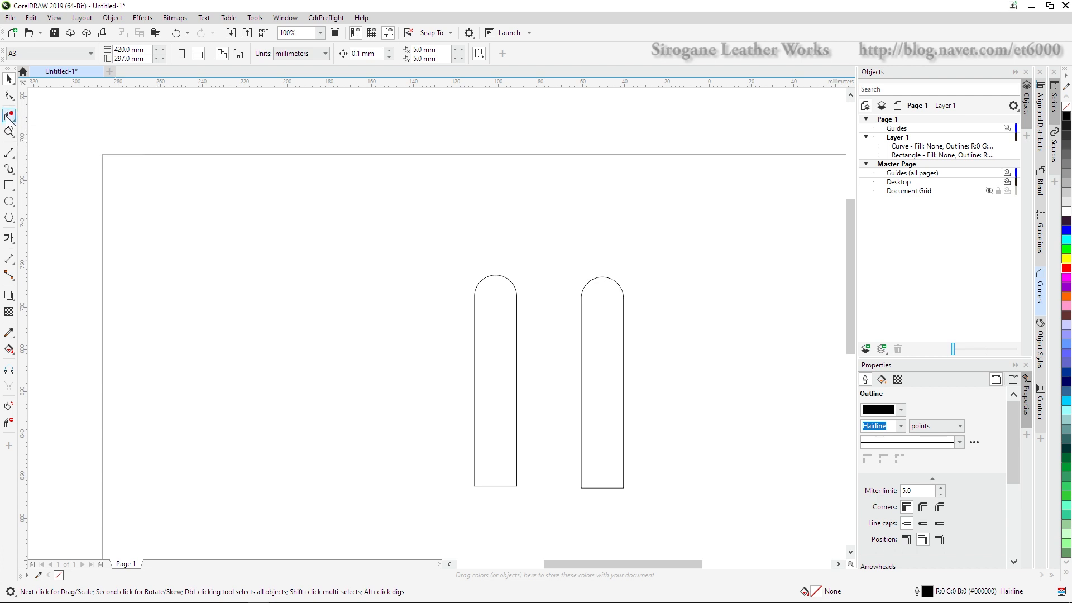
pyautogui.click(8, 115)
pyautogui.click(38, 120)
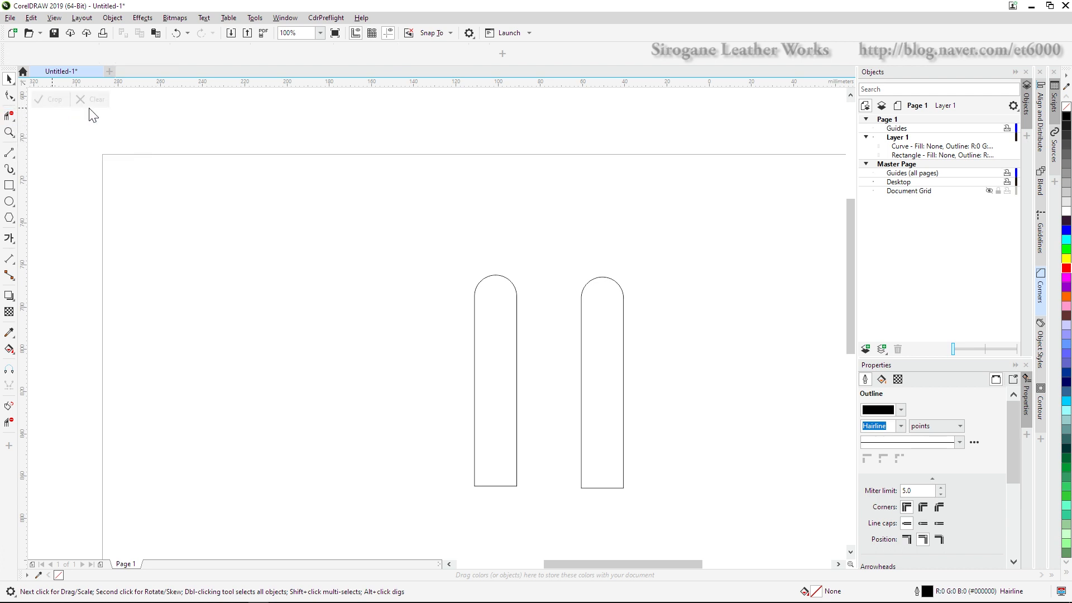
# - Slice both round-topped strips with a single diagonal Knife cut running across them
pyautogui.click(8, 116)
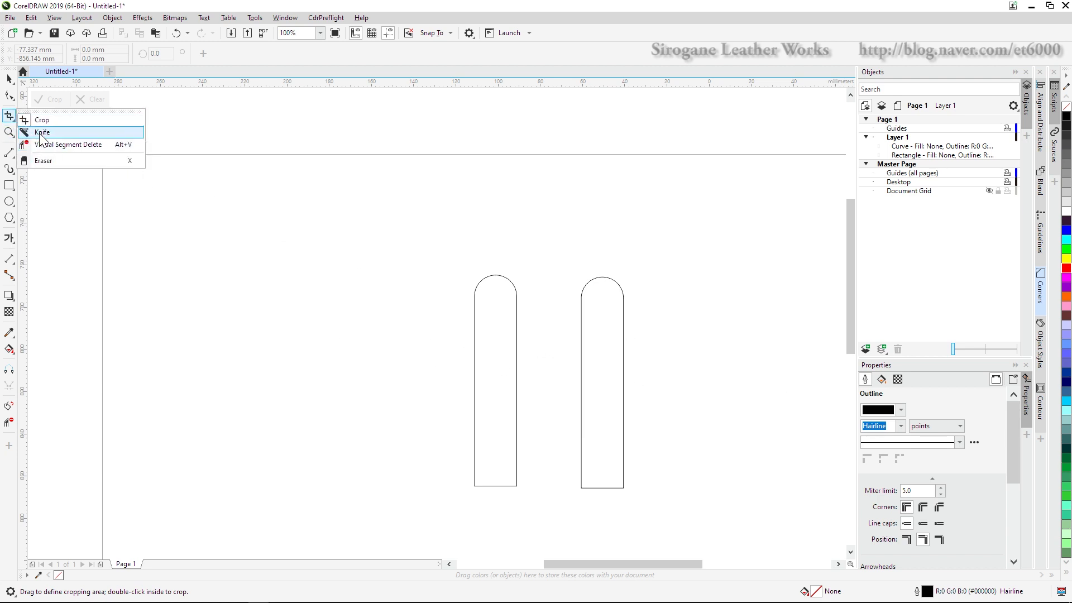
pyautogui.click(40, 134)
pyautogui.click(410, 315)
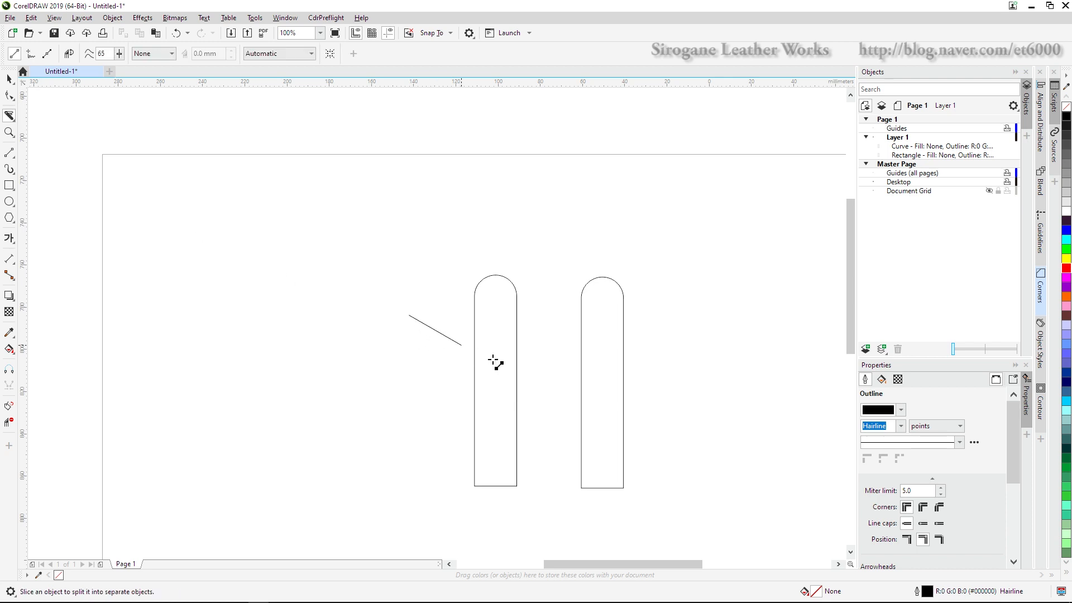
pyautogui.click(732, 468)
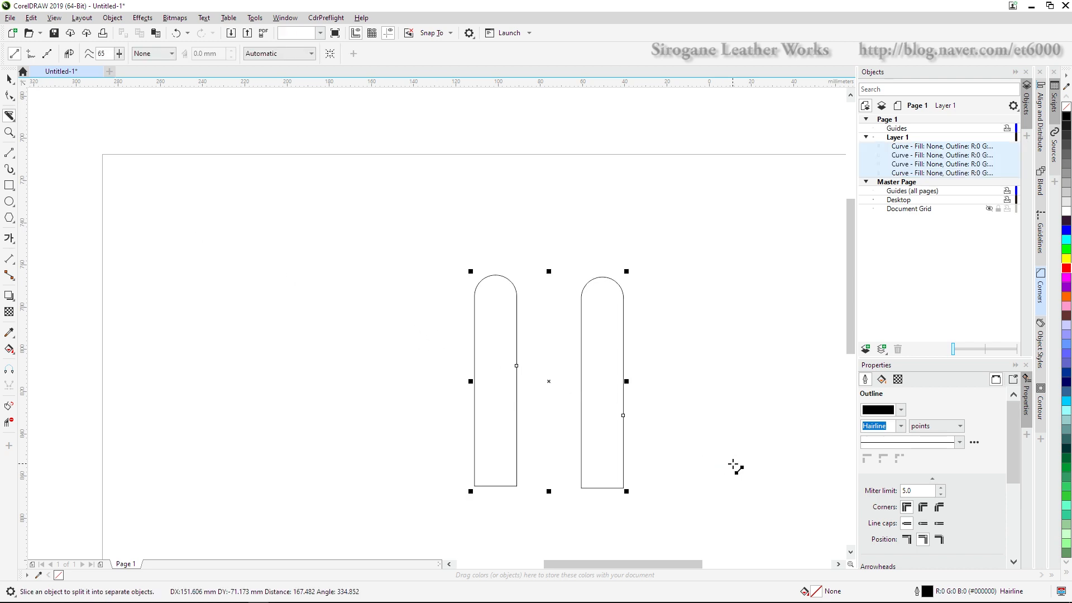
# - Move the upper and lower pieces of both sliced strips apart to check that they are separate objects
pyautogui.click(9, 79)
pyautogui.click(537, 332)
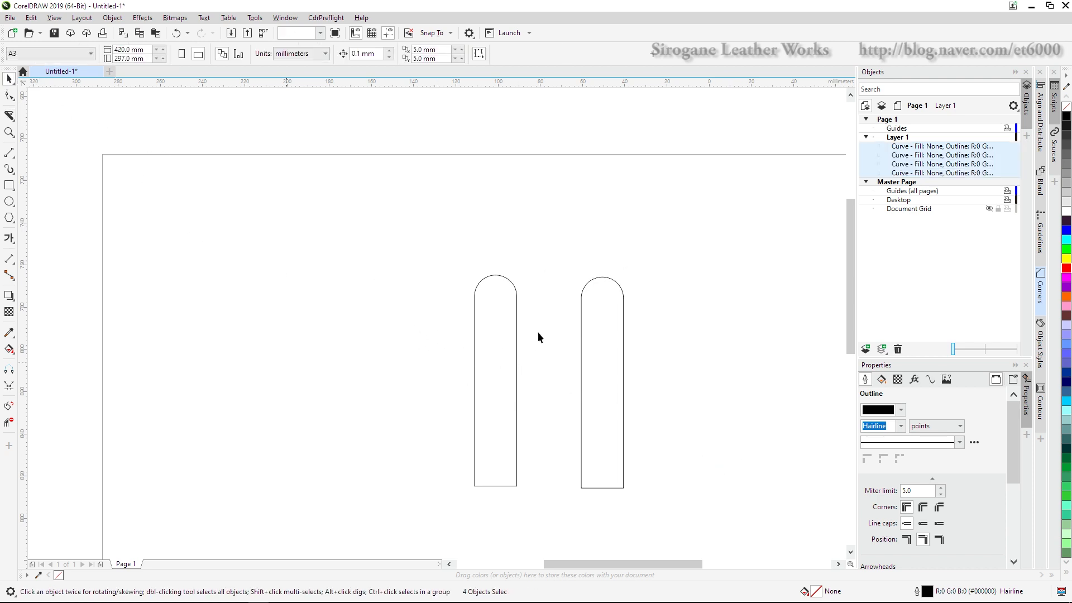
pyautogui.click(498, 323)
pyautogui.moveTo(512, 323); pyautogui.dragTo(526, 281)
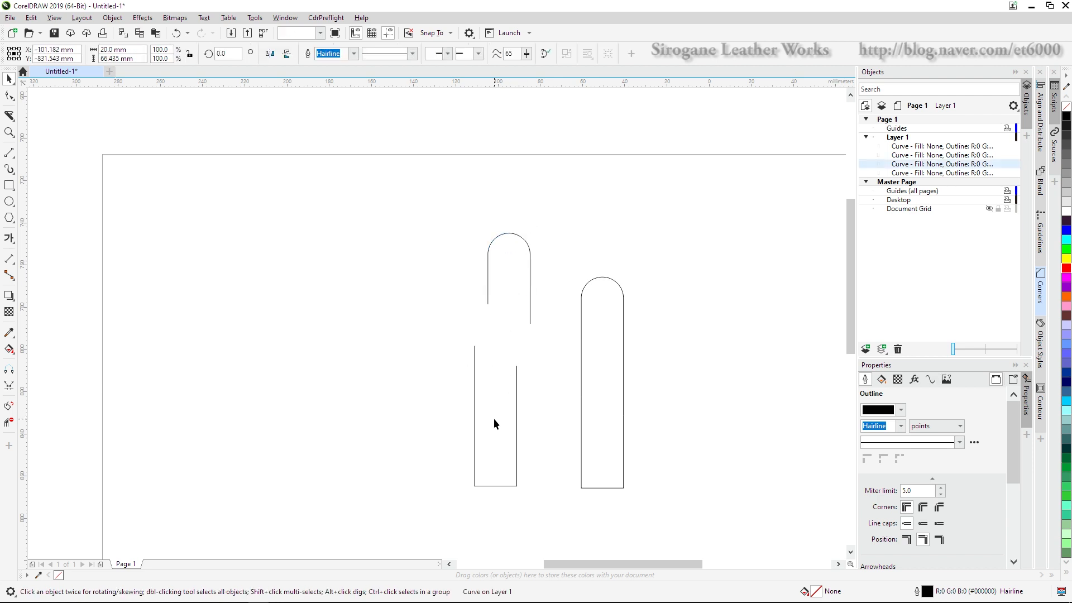
pyautogui.moveTo(493, 417); pyautogui.dragTo(451, 458)
pyautogui.moveTo(632, 304); pyautogui.dragTo(660, 274)
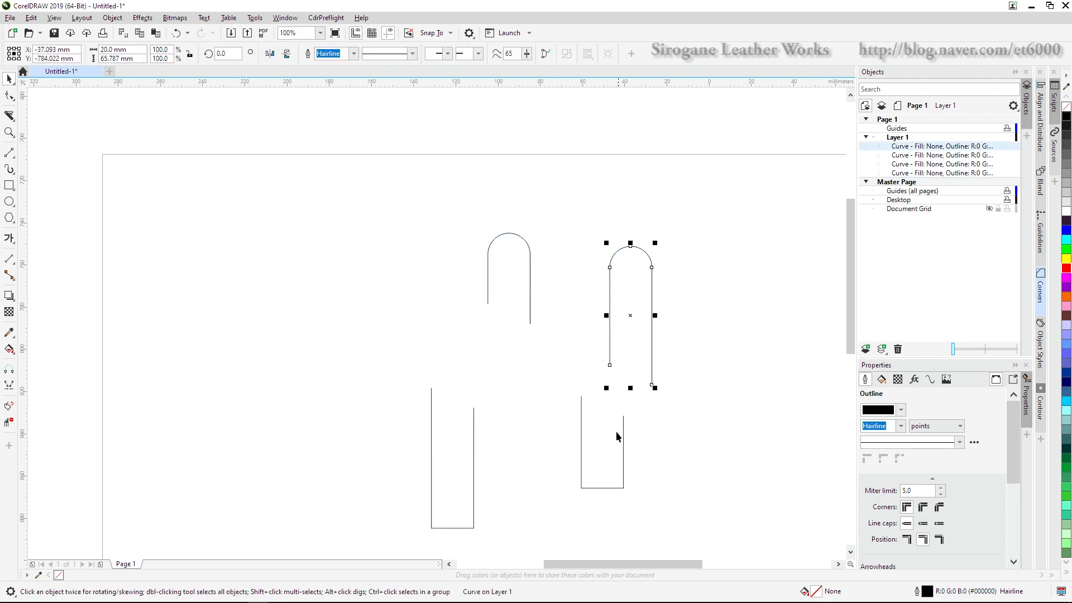
pyautogui.moveTo(616, 433); pyautogui.dragTo(592, 470)
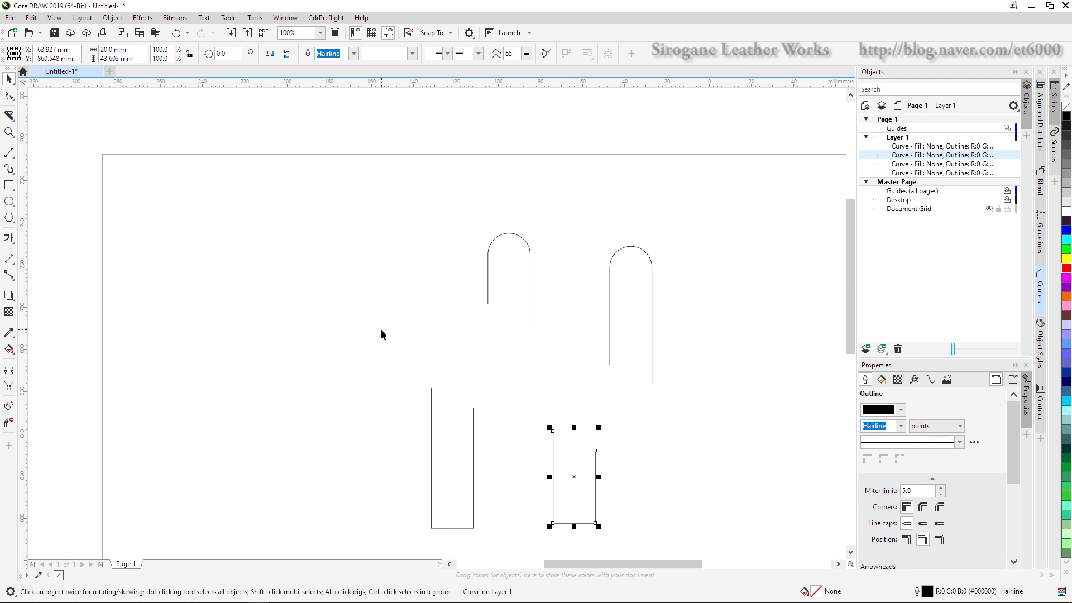
# - Undo the piece moves and the Knife cut on both strips
pyautogui.hotkey('ctrl', 'z')
pyautogui.hotkey('ctrl', 'z')
pyautogui.hotkey('ctrl', 'z')
pyautogui.hotkey('ctrl', 'z')
pyautogui.hotkey('ctrl', 'z')
pyautogui.hotkey('ctrl', 'z')
pyautogui.hotkey('ctrl', 'z')
pyautogui.hotkey('ctrl', 'z')
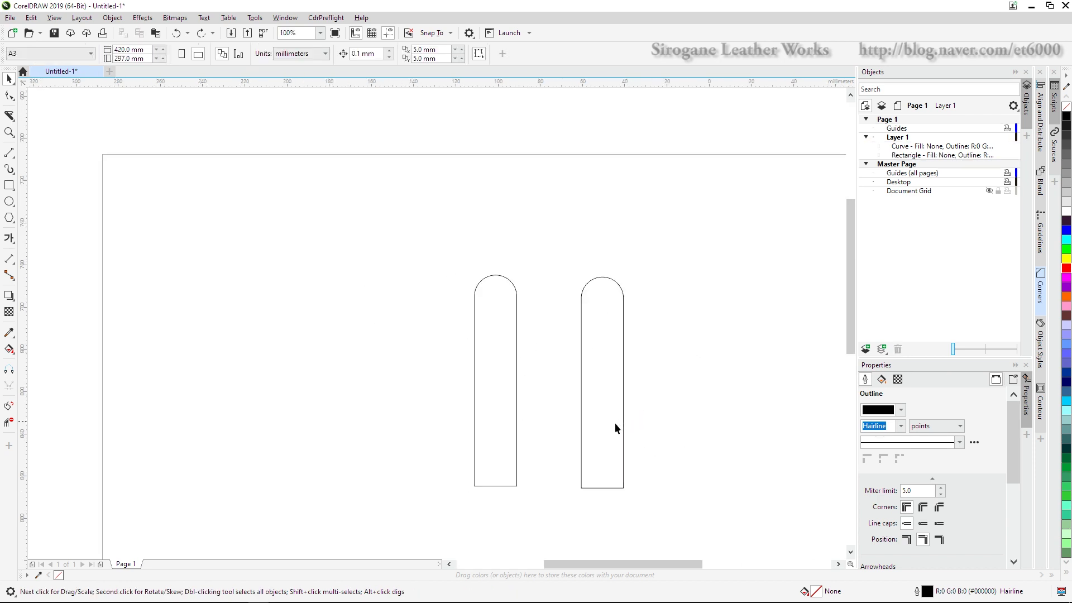
# - Move both strips together about 20 mm right and 3 mm up, and activate the Smart Fill tool
pyautogui.moveTo(692, 527); pyautogui.dragTo(692, 526)
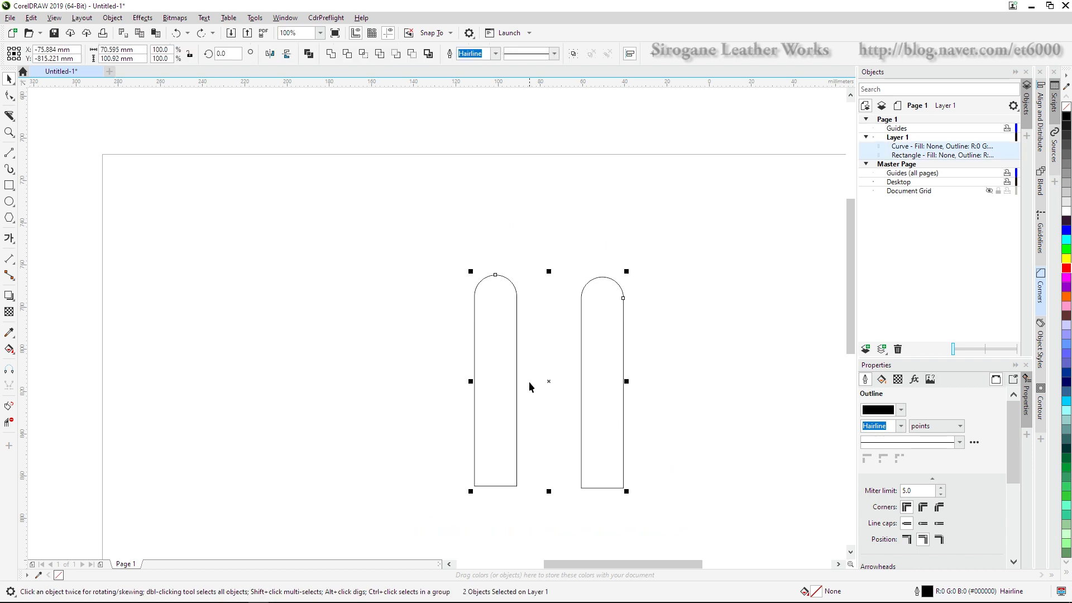
pyautogui.moveTo(549, 384); pyautogui.dragTo(591, 380)
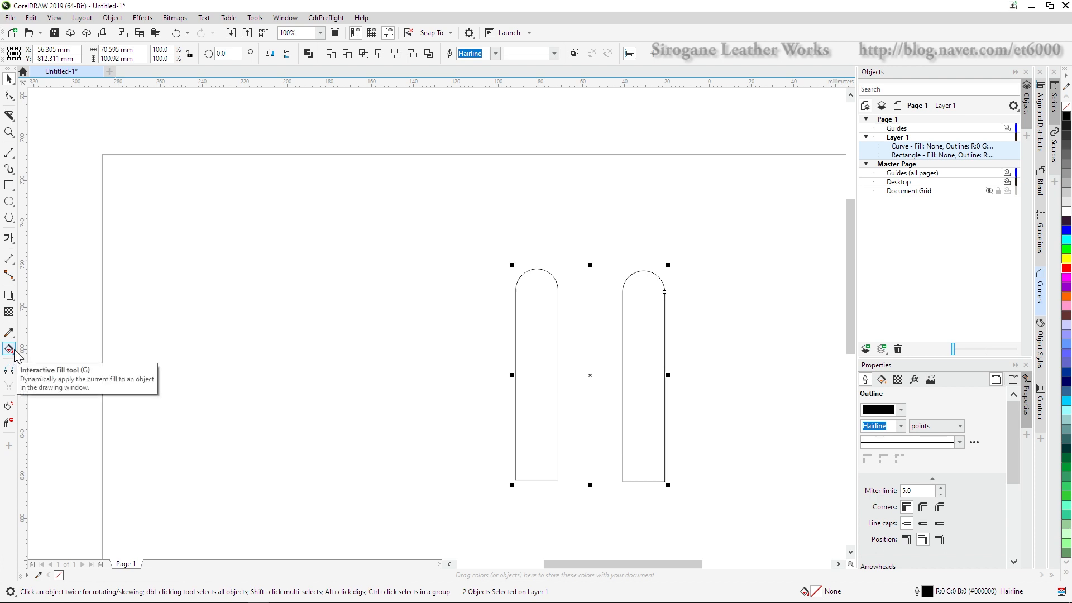
pyautogui.click(10, 117)
pyautogui.click(46, 145)
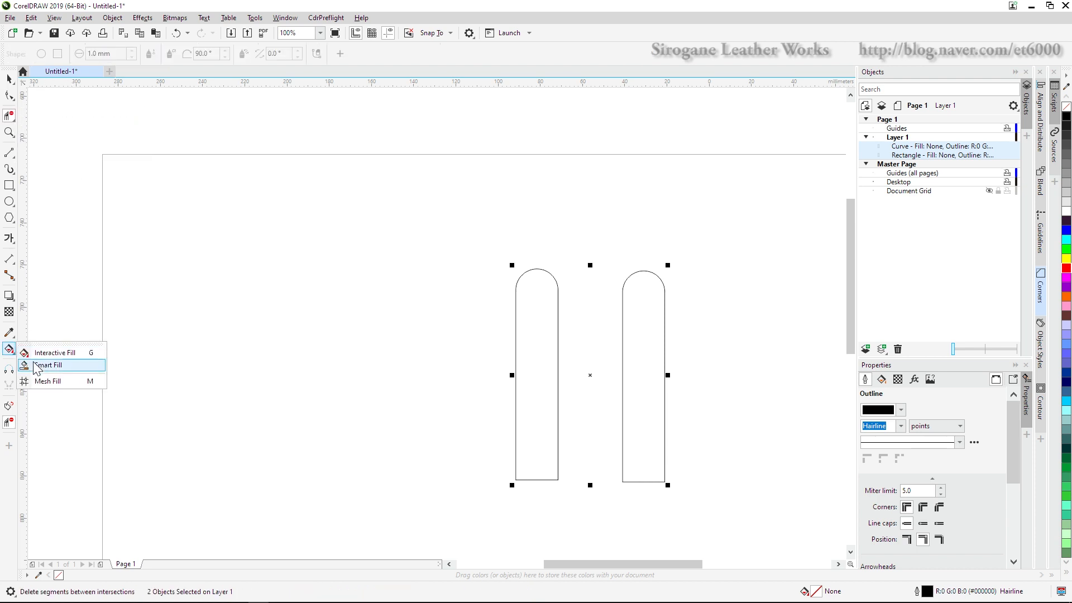
pyautogui.click(40, 365)
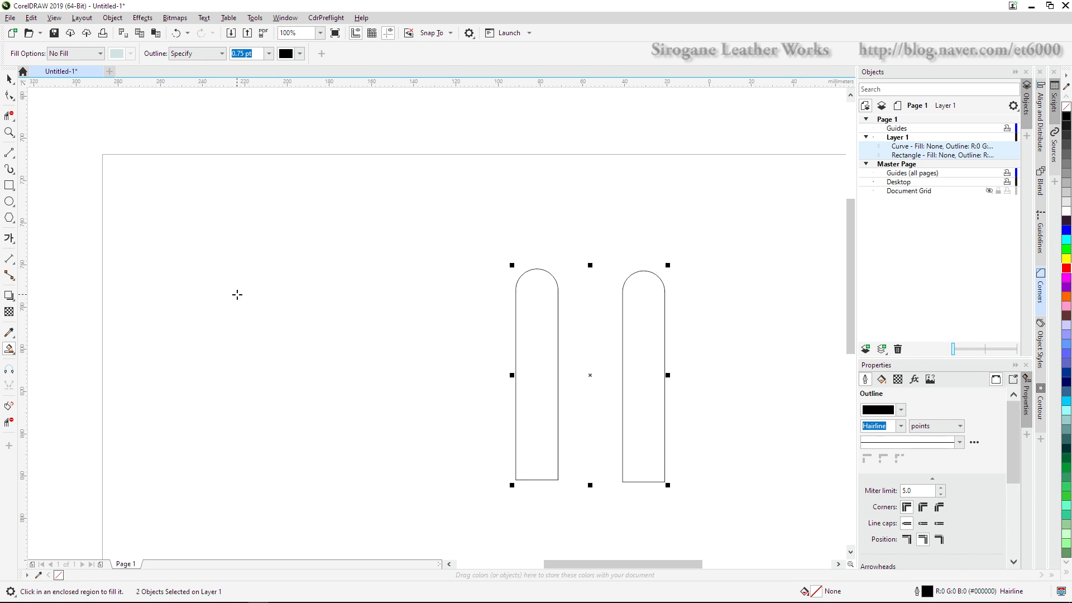
# - Draw an open four-sided outline beside the strips from two bent lines, about 63 × 84 mm and 53 × 78 mm, leaving their ends unjoined
pyautogui.click(9, 152)
pyautogui.moveTo(216, 225)
pyautogui.mouseDown()
pyautogui.moveTo(350, 291)
pyautogui.moveTo(287, 404)
pyautogui.moveTo(174, 273)
pyautogui.moveTo(221, 234)
pyautogui.mouseUp()
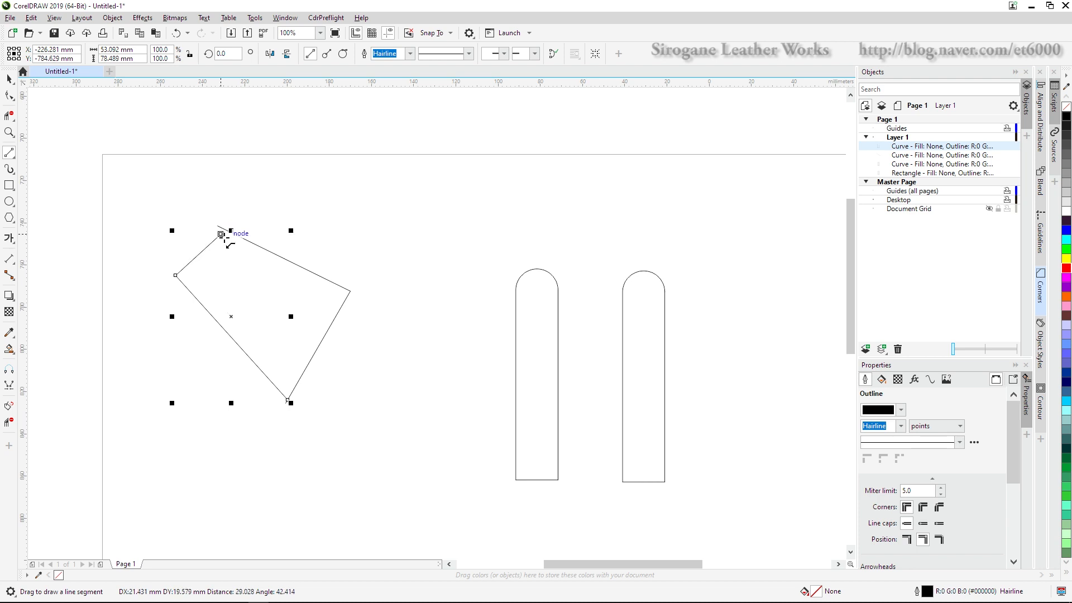
pyautogui.scroll(1, 221, 233)
pyautogui.scroll(-1, 222, 234)
pyautogui.click(9, 79)
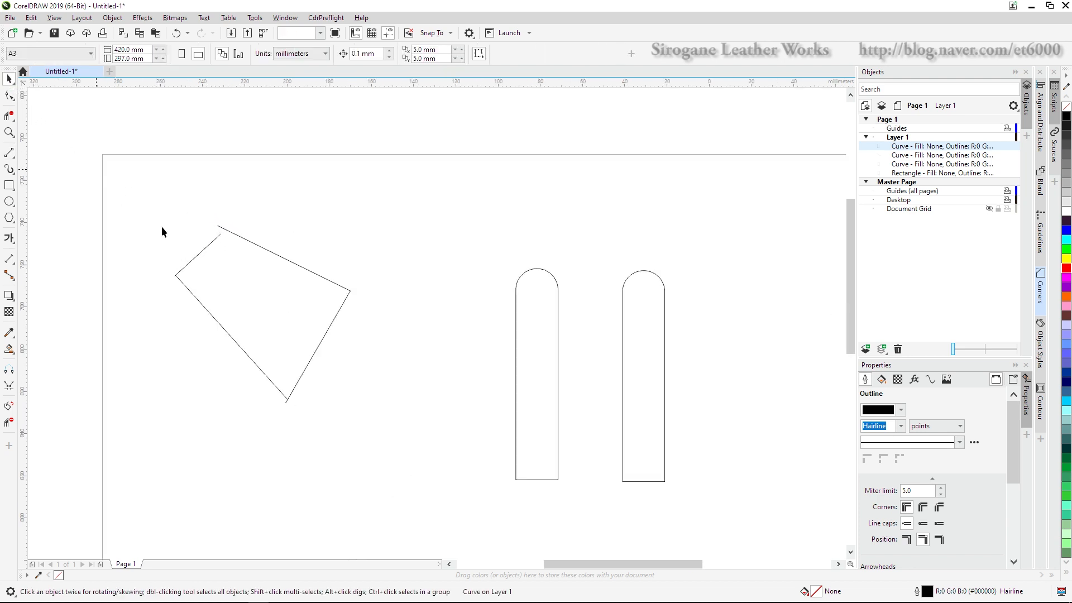
# - Try to fill the outline's right-hand curve with black, dismiss the palette editor unchanged, and deselect the curve
pyautogui.click(249, 313)
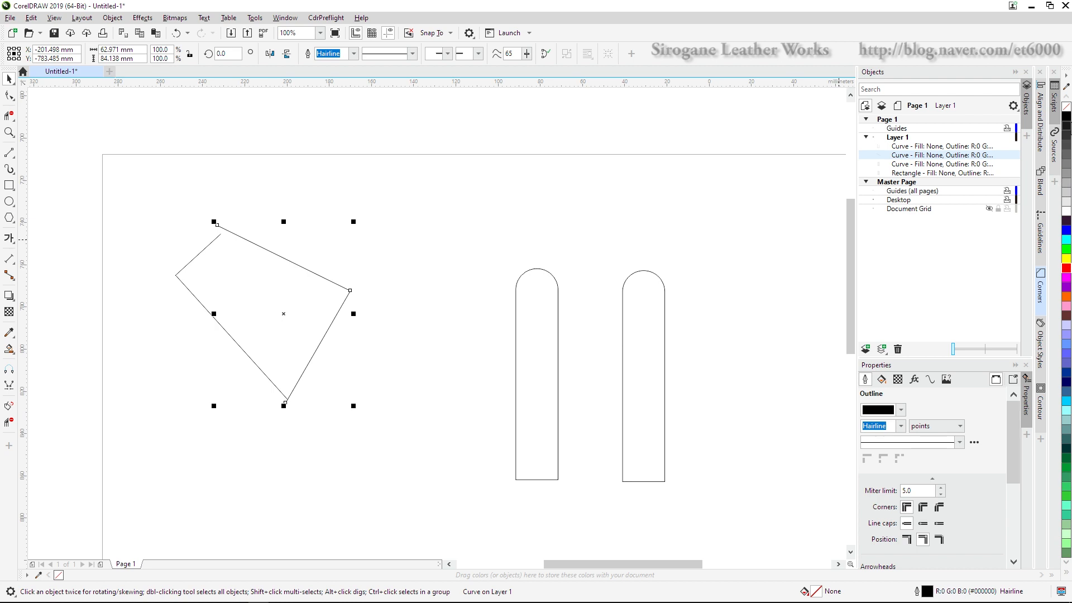
pyautogui.doubleClick(1066, 116)
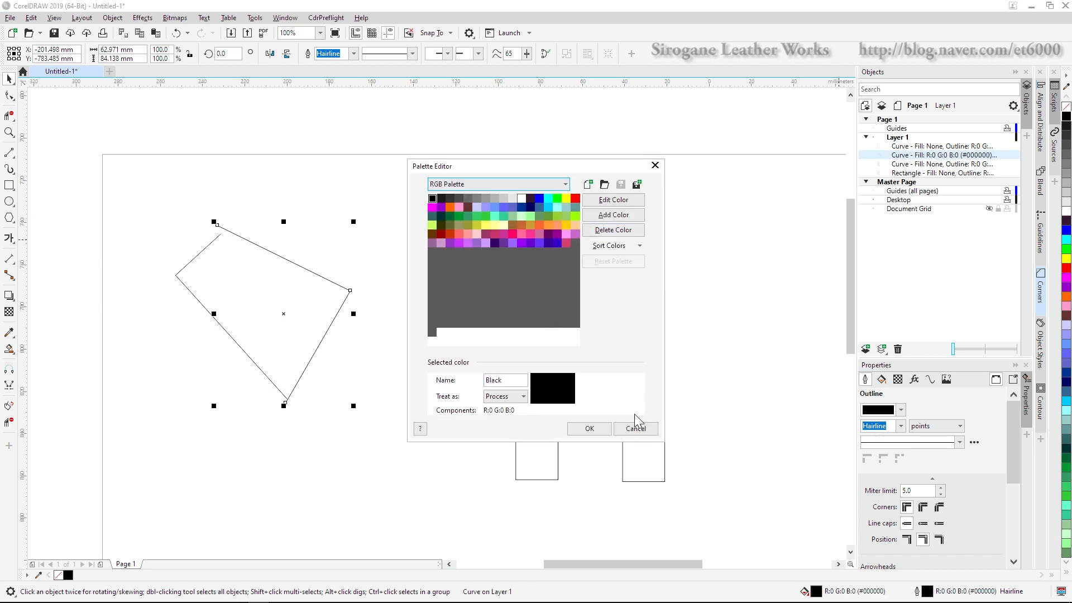
pyautogui.click(637, 426)
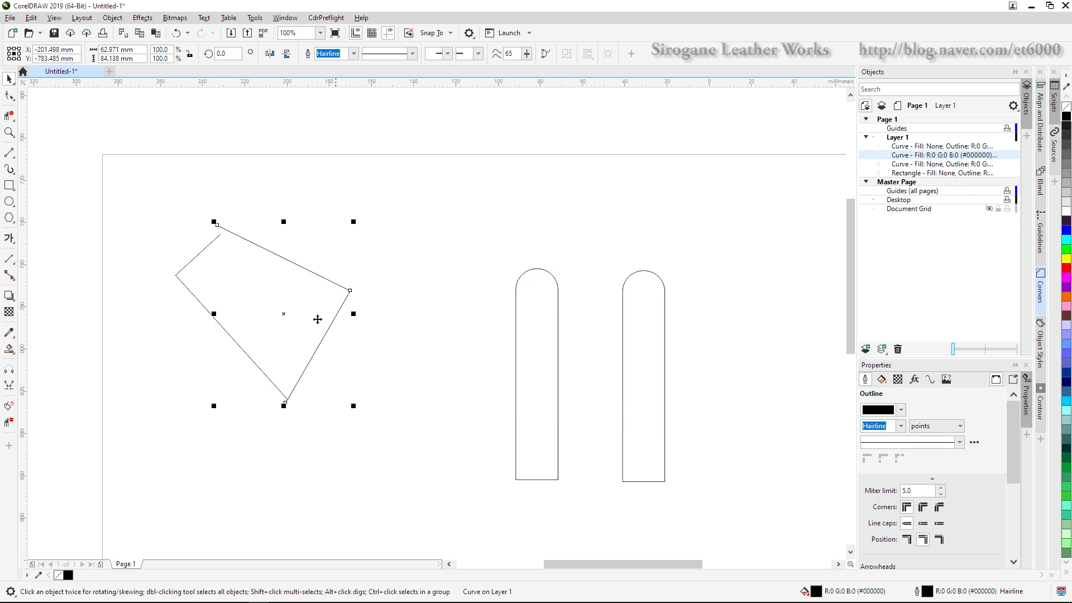
pyautogui.click(175, 389)
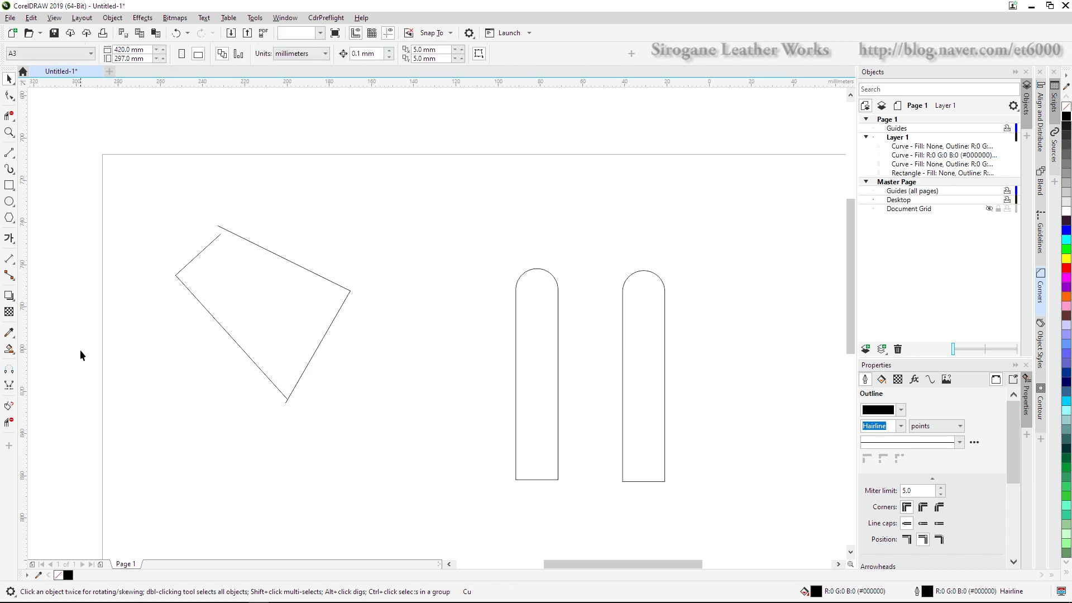
# - Apply Smart Fill with no fill and a 0.75 pt outline inside the open outline and in each strip
pyautogui.click(9, 351)
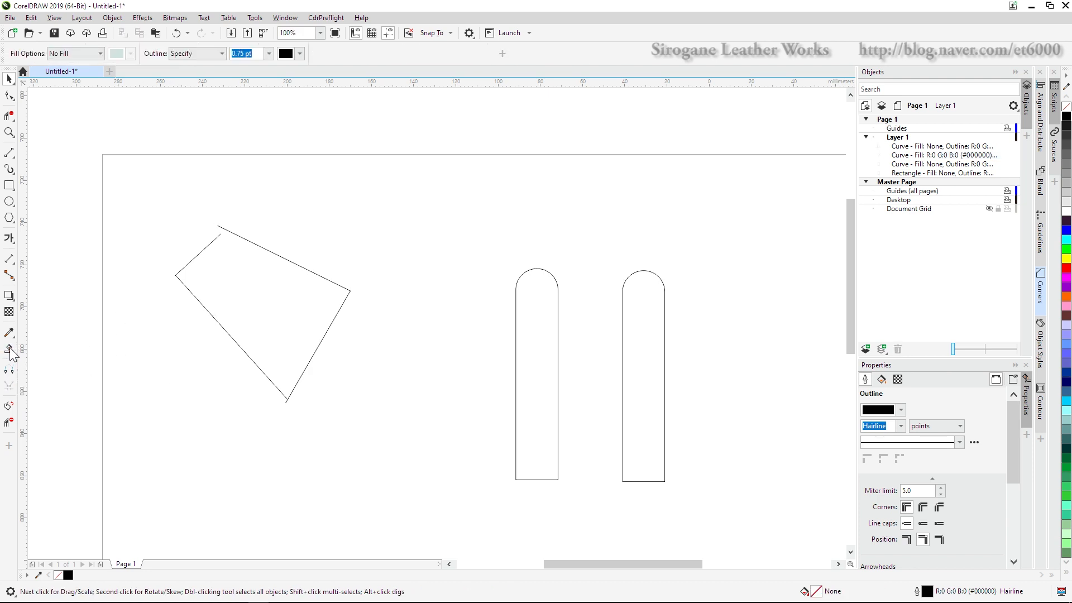
pyautogui.click(243, 306)
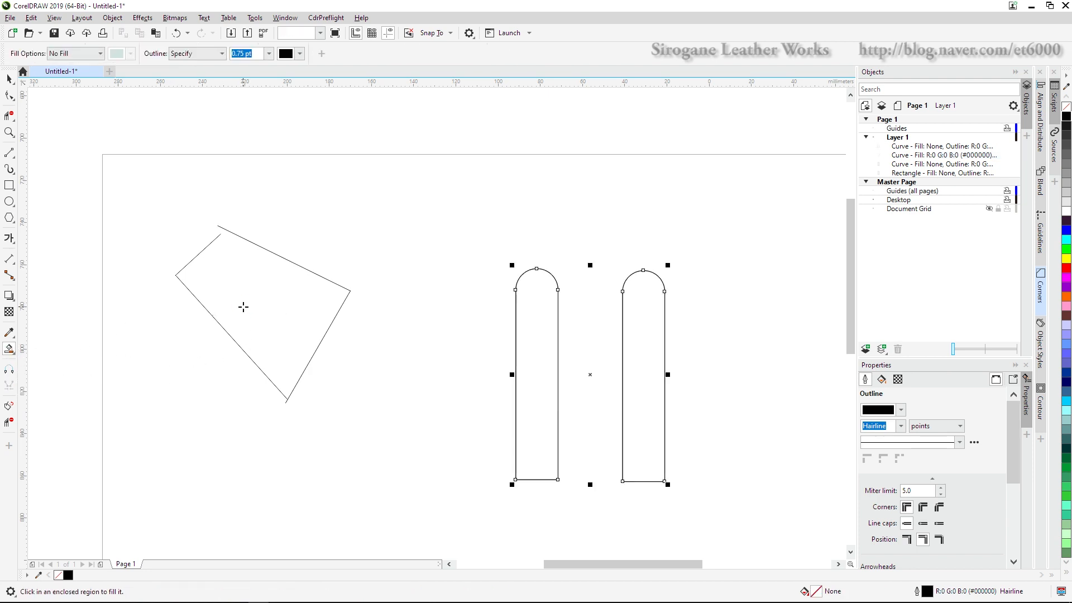
pyautogui.click(10, 350)
pyautogui.click(48, 364)
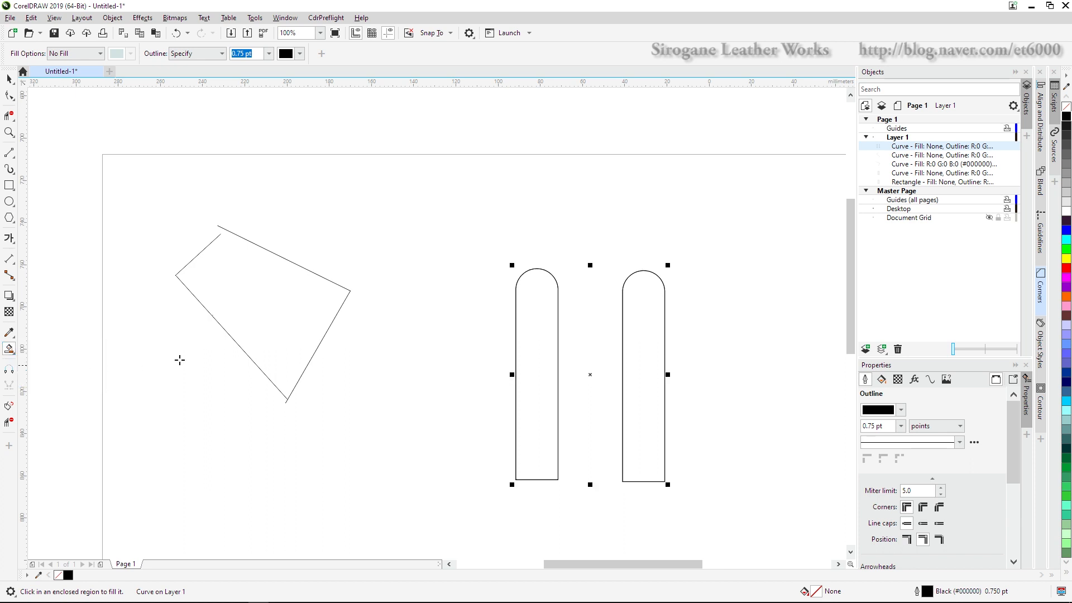
pyautogui.click(249, 279)
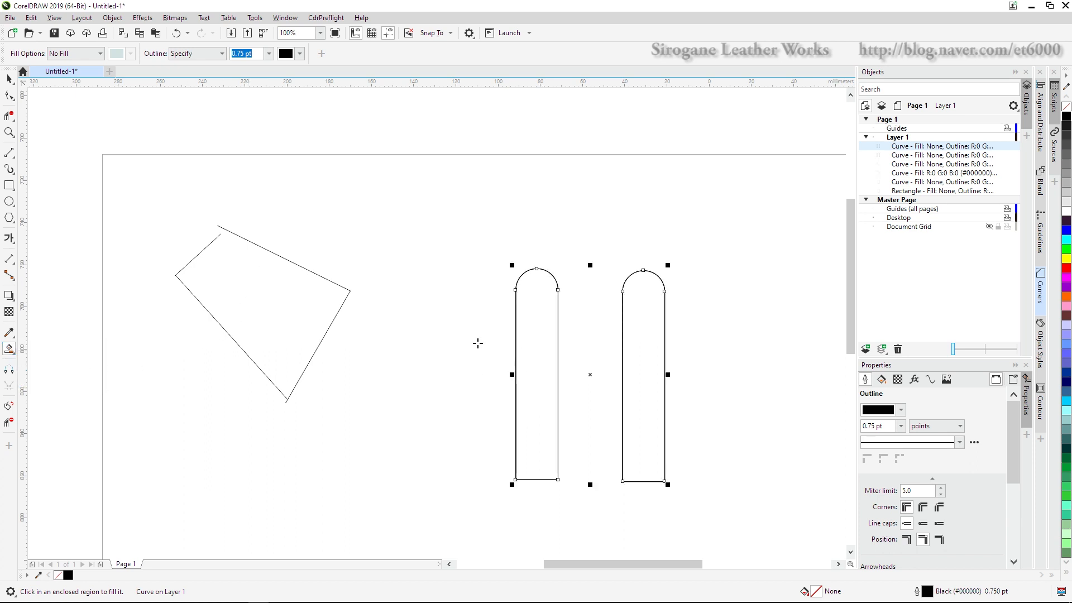
pyautogui.click(545, 335)
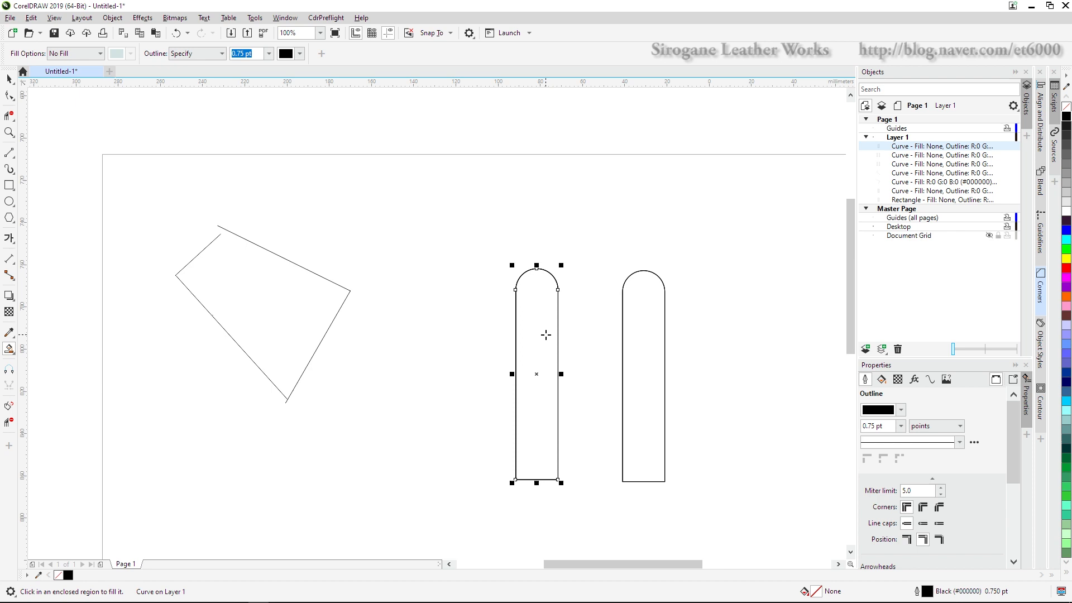
pyautogui.click(640, 342)
# - Set the Smart Fill fill option to Specify
pyautogui.click(97, 53)
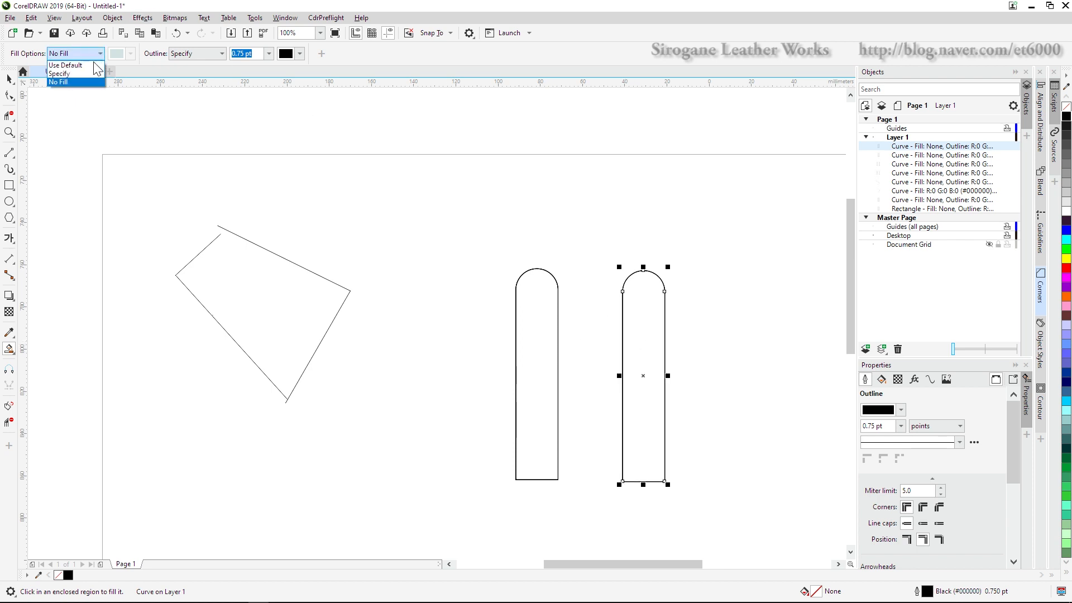
pyautogui.click(82, 72)
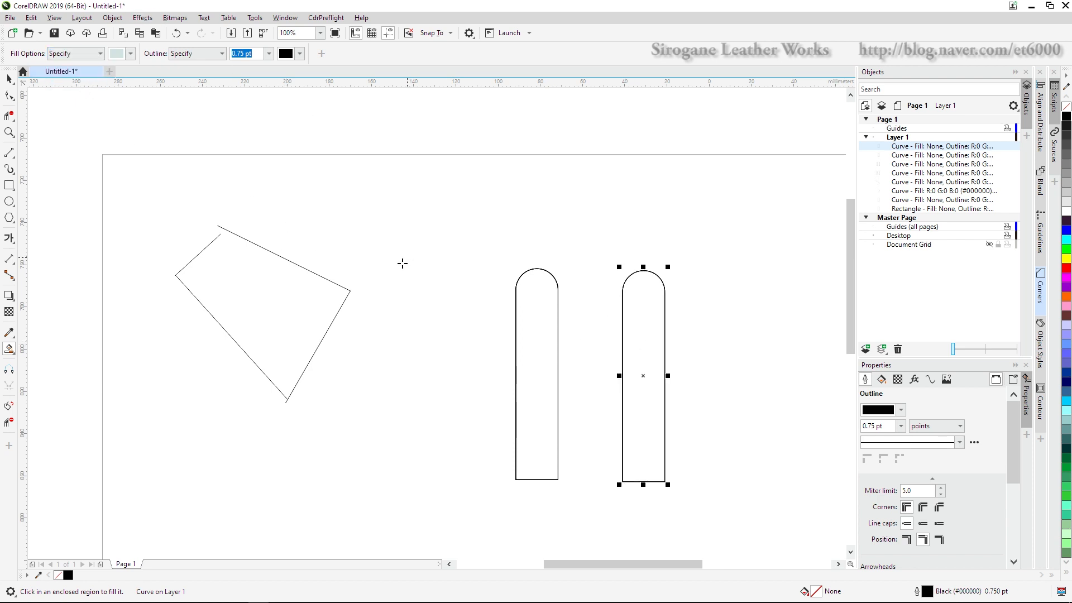
# - Undo the Smart Fill copies on the strips and the black fill on the open outline's right-hand curve
pyautogui.hotkey('ctrl', 'z')
pyautogui.hotkey('ctrl', 'z')
pyautogui.hotkey('ctrl', 'z')
pyautogui.hotkey('ctrl', 'z')
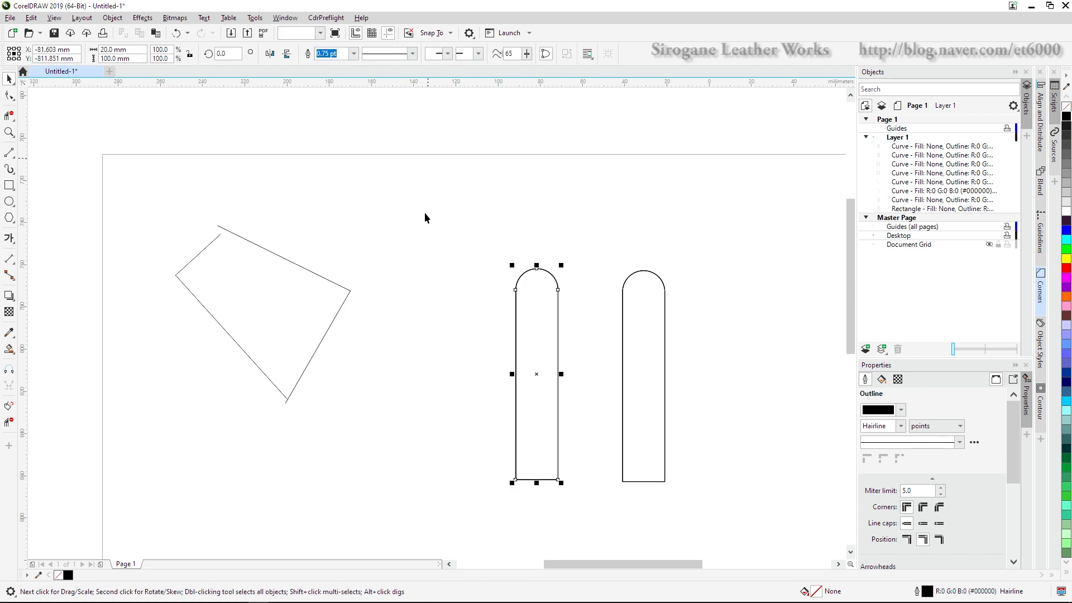
pyautogui.hotkey('ctrl', 'z')
pyautogui.hotkey('ctrl', 'z')
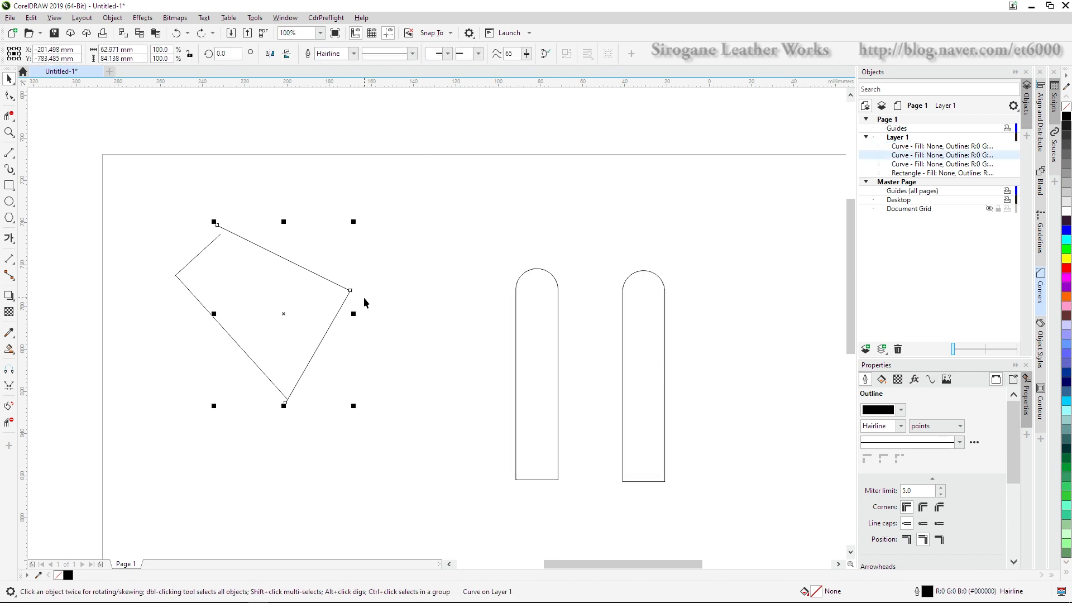
# - Move the open outline's right-hand curve about 3 mm right and 1 mm down
pyautogui.click(247, 299)
pyautogui.moveTo(279, 303); pyautogui.dragTo(286, 306)
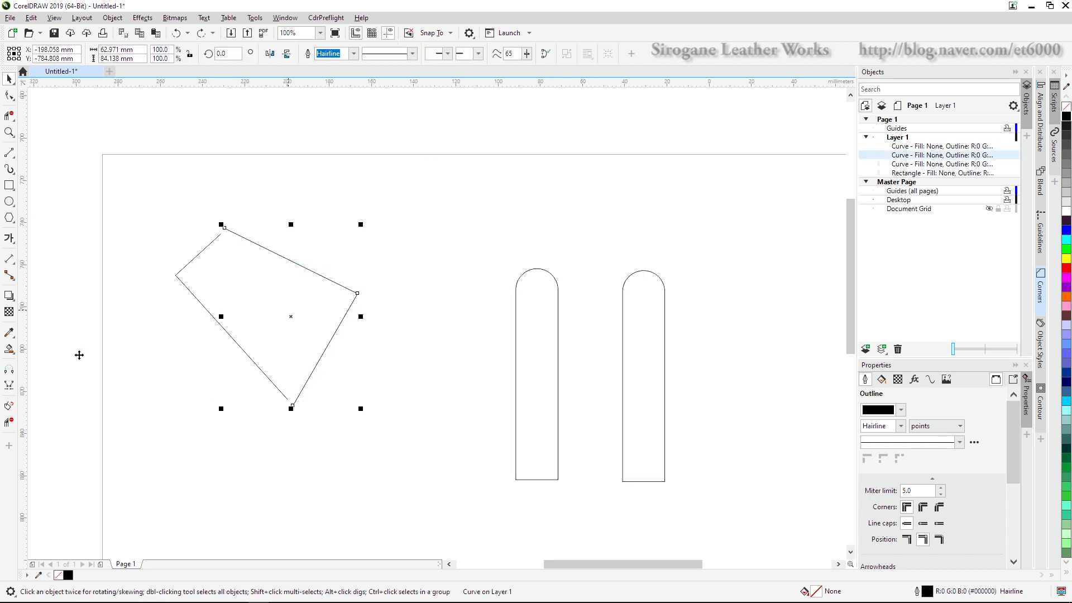
# - Try Smart Fill with the specified pale colour (#D4E3E3) inside the open outline, and undo it
pyautogui.click(10, 350)
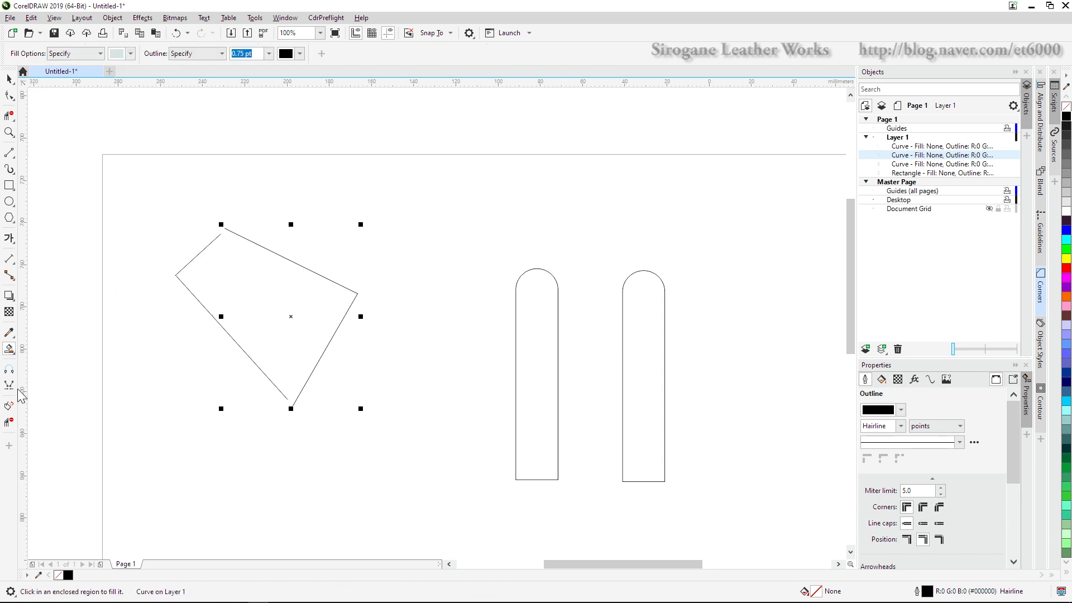
pyautogui.click(264, 316)
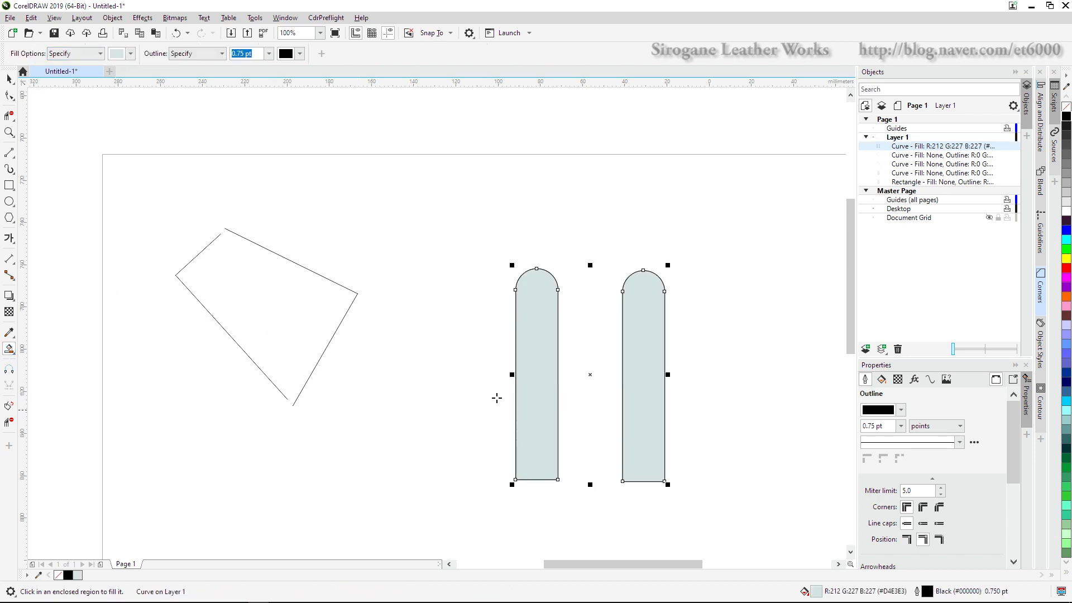
pyautogui.hotkey('ctrl', 'z')
# - Smart Fill the left strip with the specified pale colour and a 0.75 pt outline
pyautogui.click(551, 383)
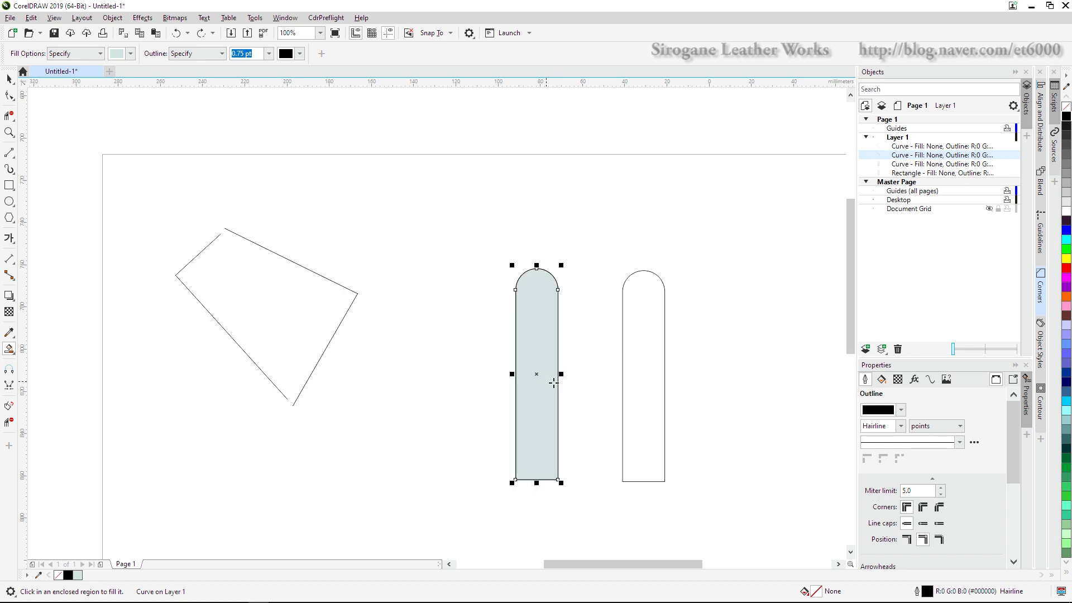
# - Smart Fill the right strip with the specified pale colour (#D4E3E3) and a 0.75 pt outline, and deselect it
pyautogui.click(653, 357)
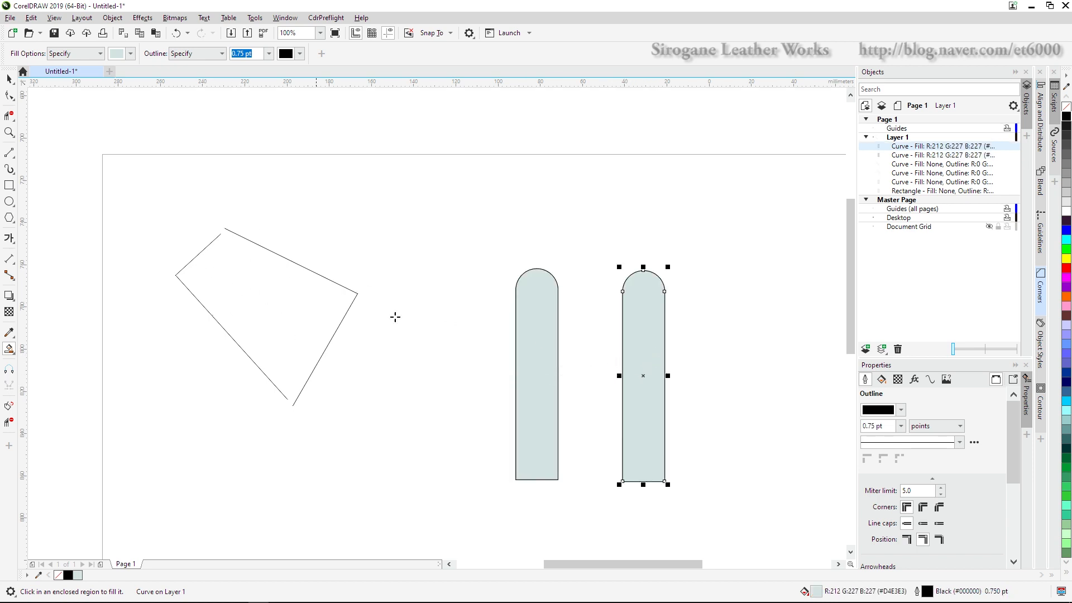
pyautogui.press('space')
pyautogui.click(374, 357)
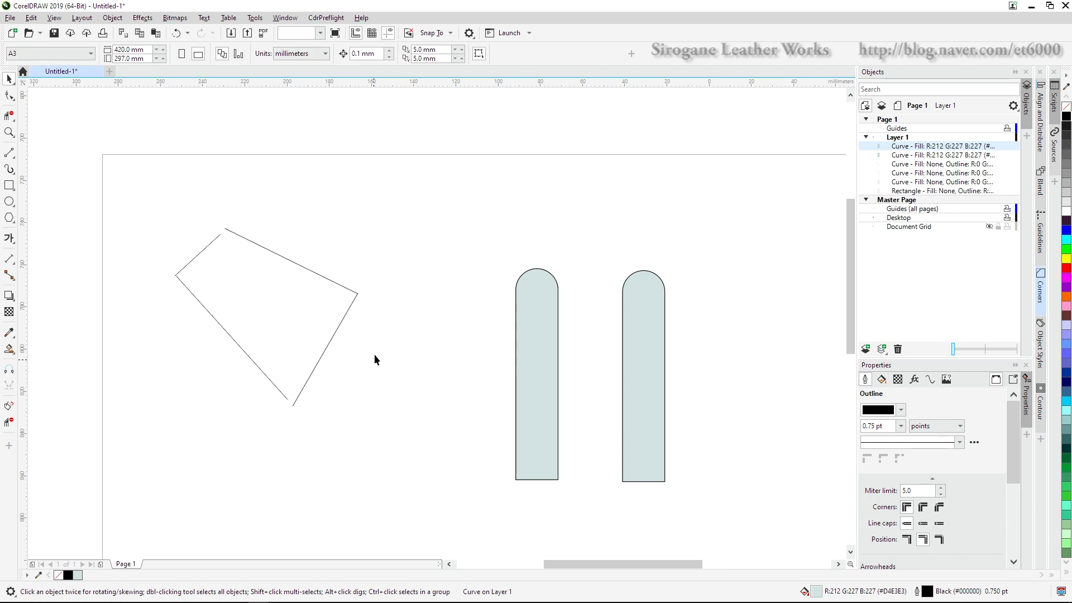
# - Move the open outline's right-hand curve about 15 mm left and 8 mm down so its ends cross the other curve
pyautogui.click(291, 304)
pyautogui.moveTo(300, 266); pyautogui.dragTo(268, 325)
pyautogui.click(392, 422)
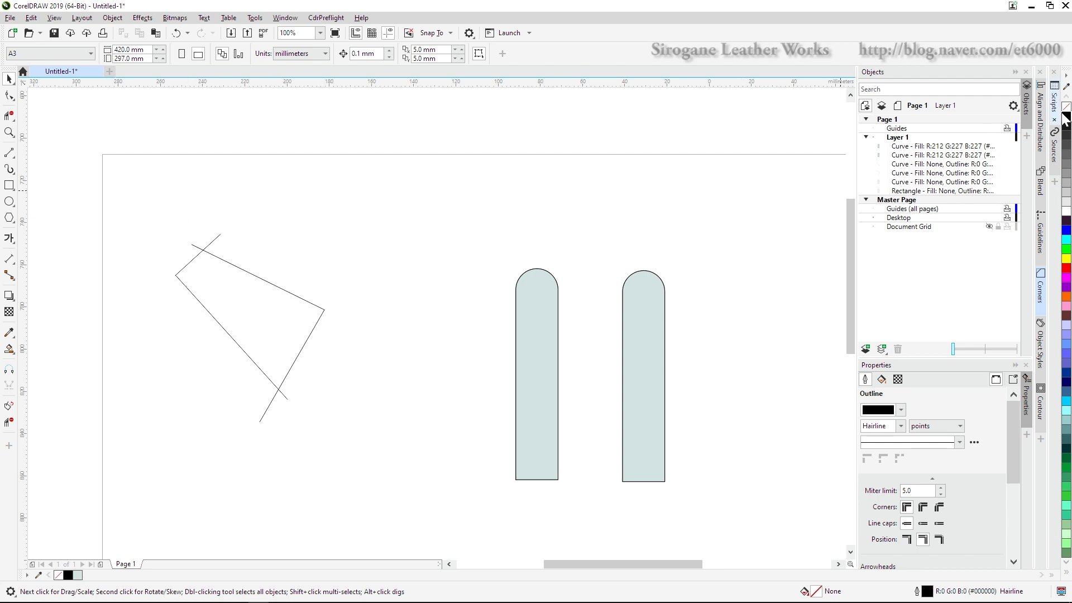
# - Smart Fill the area enclosed by the two crossing curves with the specified pale colour (#D4E3E3) and a 0.75 pt outline
pyautogui.press('y')
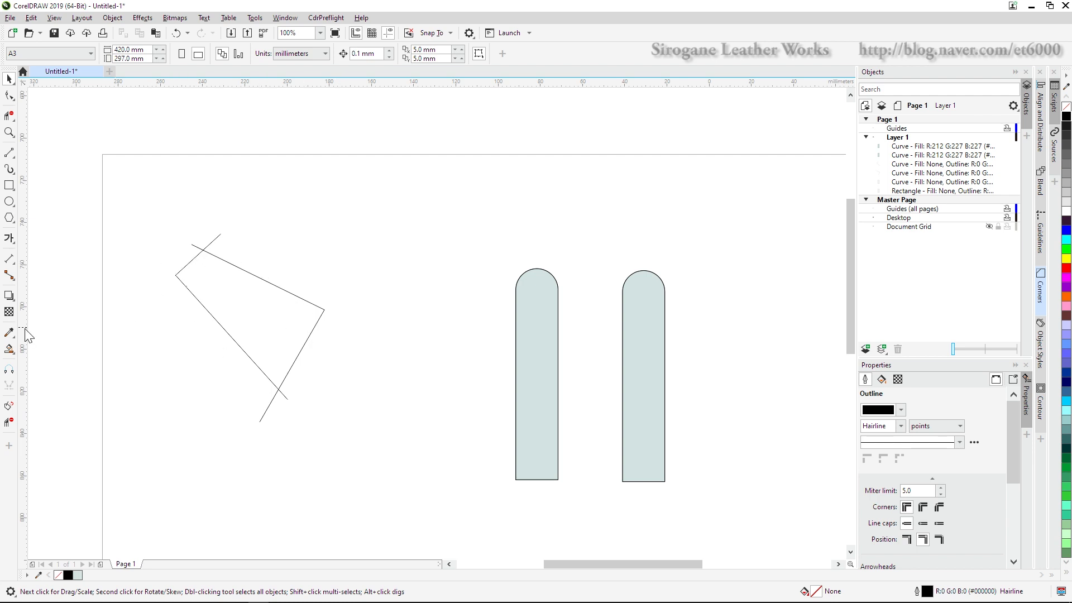
pyautogui.click(9, 349)
pyautogui.click(249, 315)
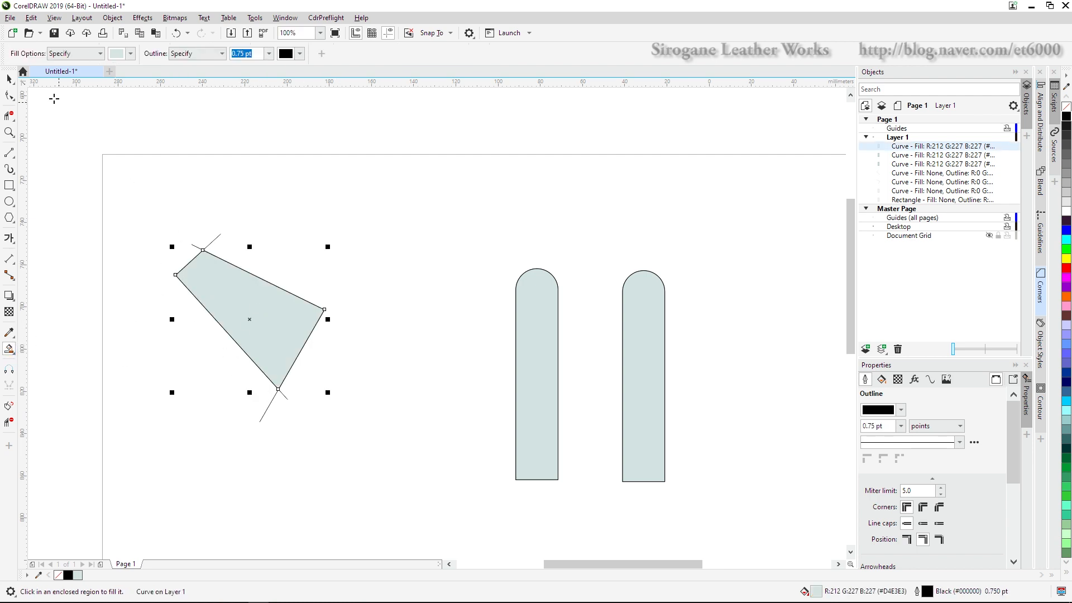
pyautogui.click(9, 79)
pyautogui.click(182, 438)
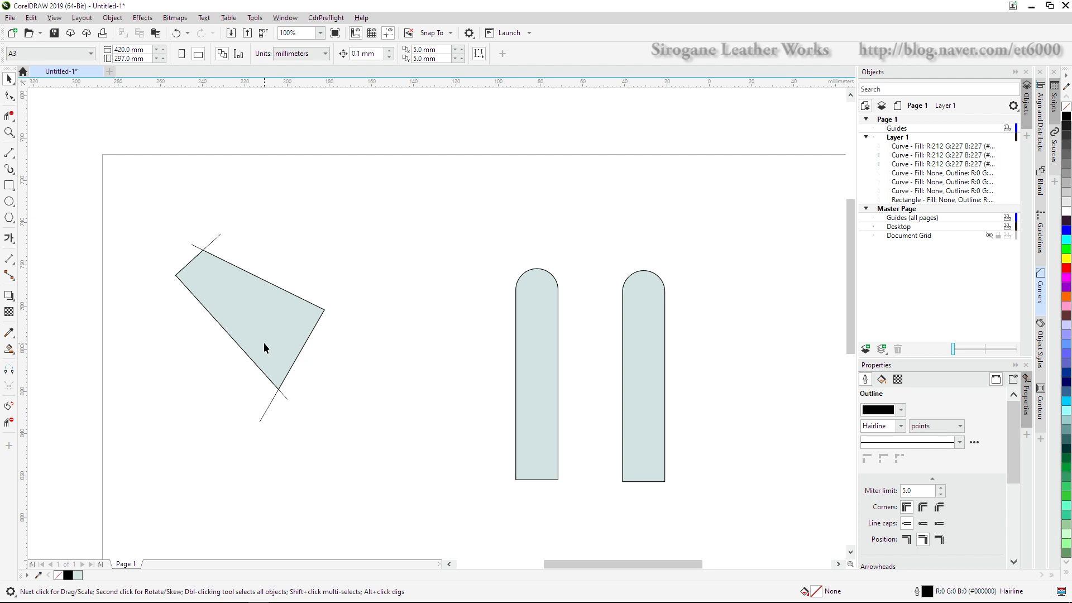
# - Move the filled four-sided shape off the crossing curves, about 45 mm right and 37 mm up
pyautogui.moveTo(280, 318); pyautogui.dragTo(358, 244)
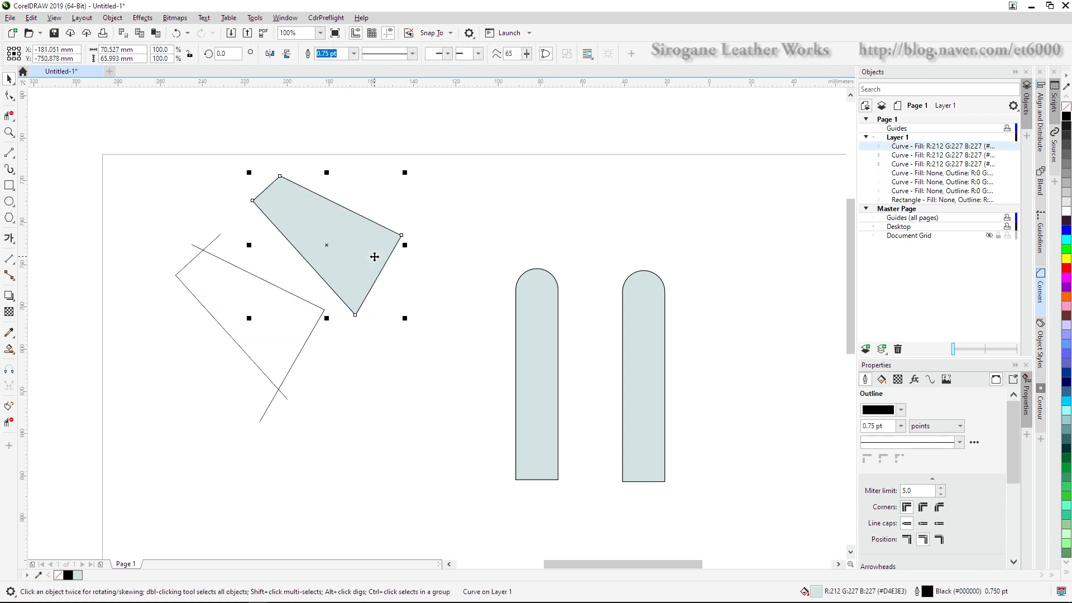
pyautogui.moveTo(374, 257); pyautogui.dragTo(394, 254)
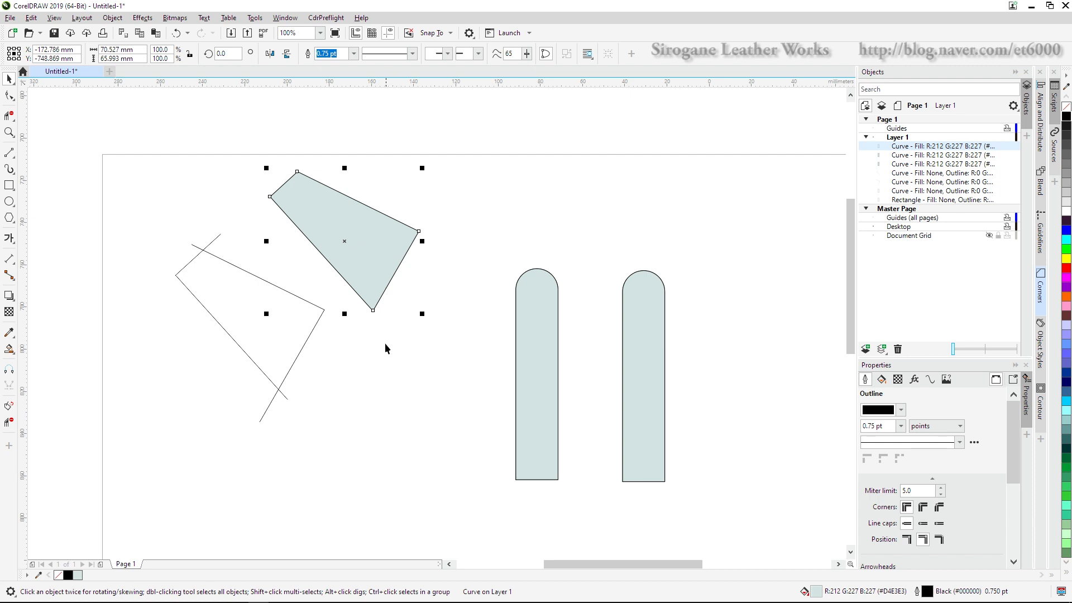
pyautogui.click(385, 374)
pyautogui.click(364, 278)
pyautogui.click(349, 373)
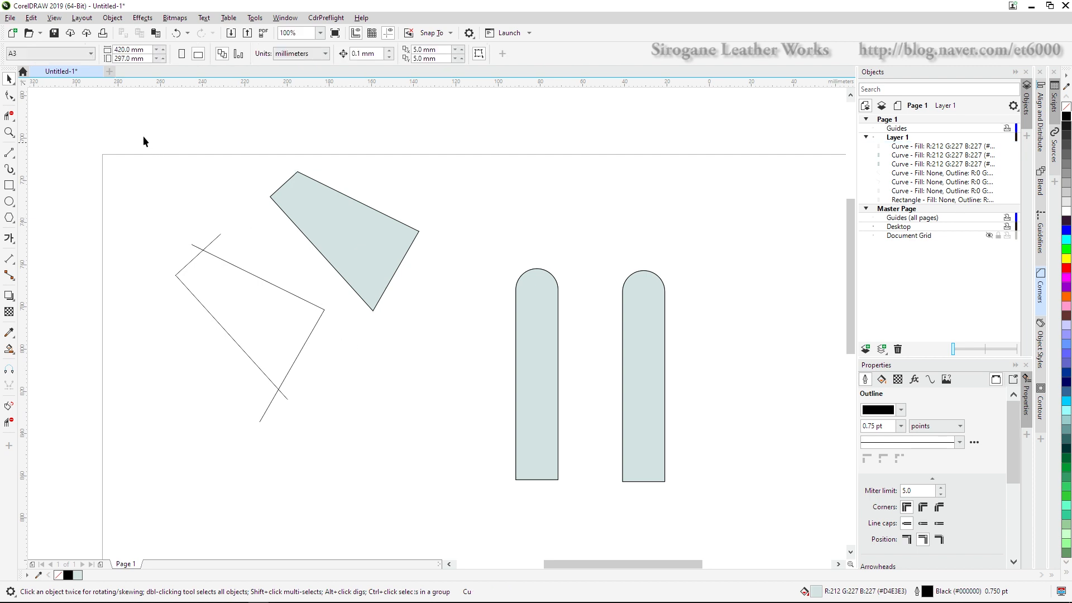
# - Delete the two crossing curves with their filled shape, and the pale filled copies on both strips
pyautogui.moveTo(383, 308); pyautogui.dragTo(448, 468)
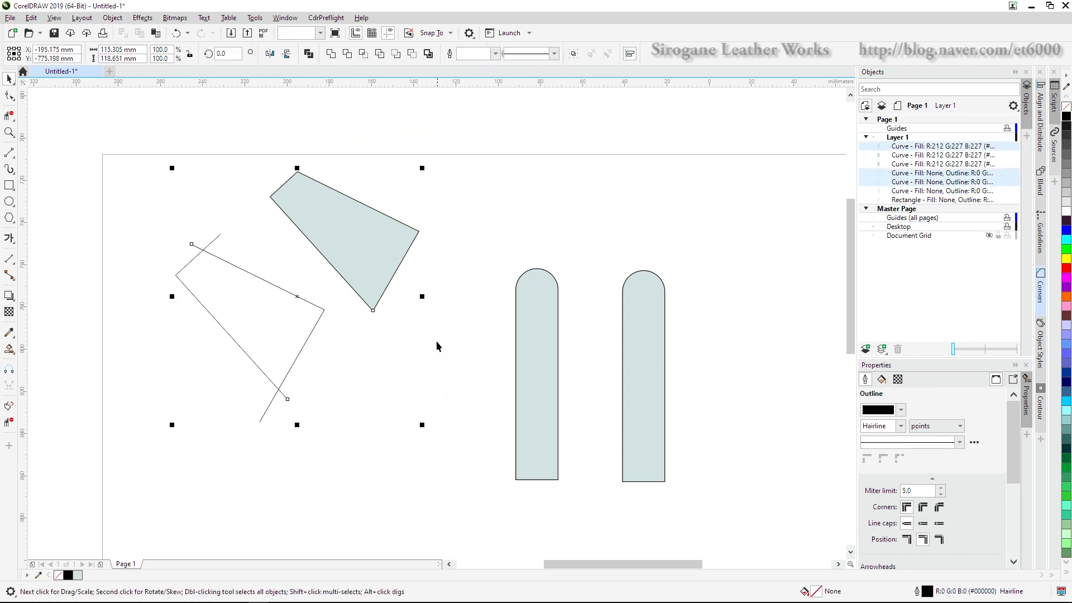
pyautogui.press('Delete')
pyautogui.click(536, 400)
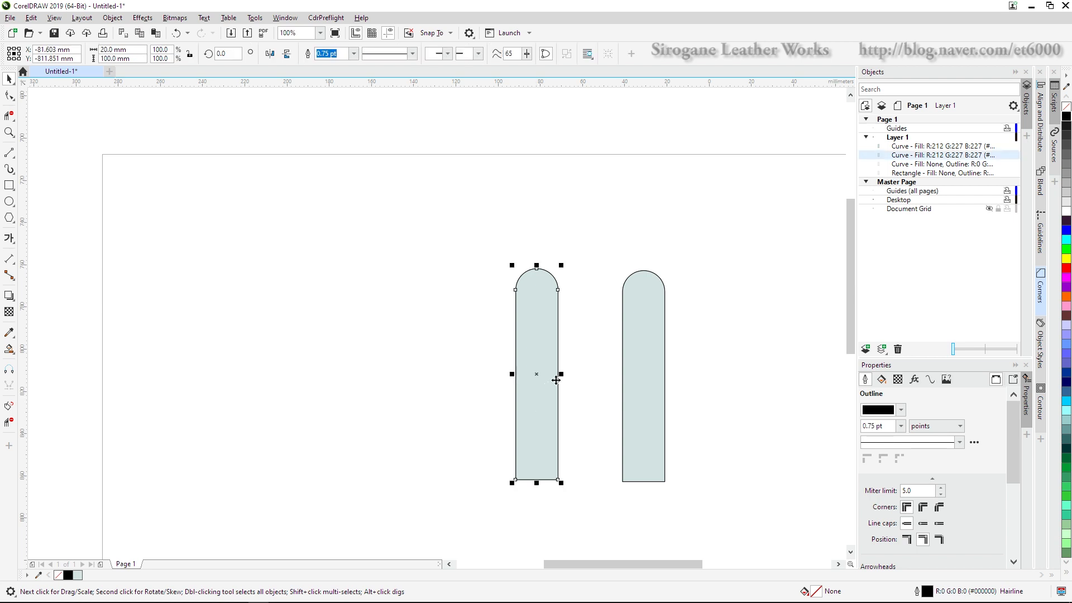
pyautogui.press('Delete')
pyautogui.click(644, 363)
pyautogui.press('Delete')
# - Move both unfilled strips together about 103 mm left and 17 mm up
pyautogui.moveTo(655, 475); pyautogui.dragTo(697, 511)
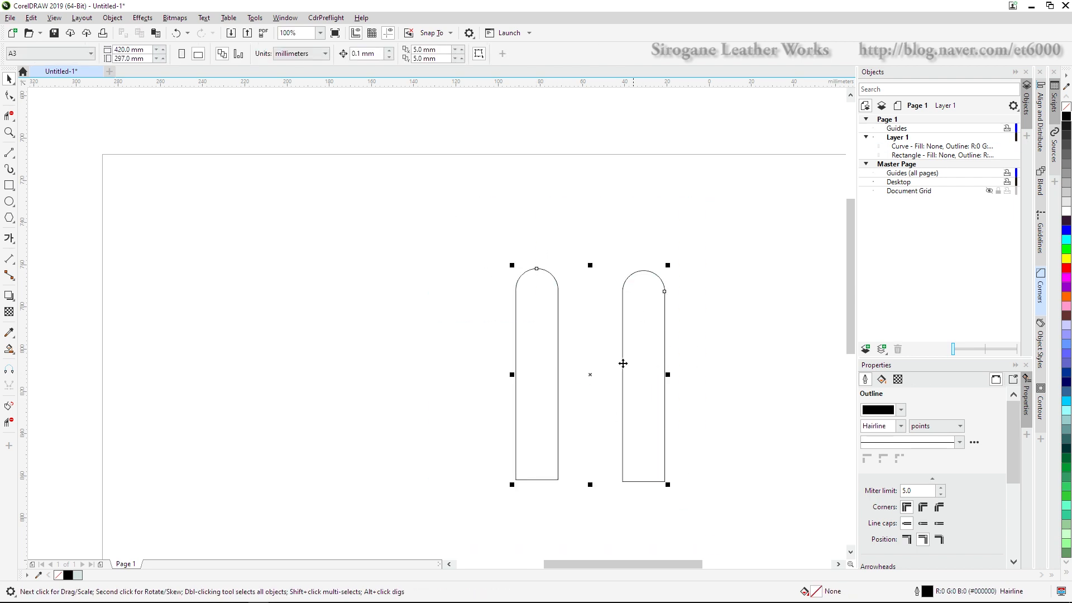
pyautogui.moveTo(590, 374); pyautogui.dragTo(371, 337)
pyautogui.click(564, 320)
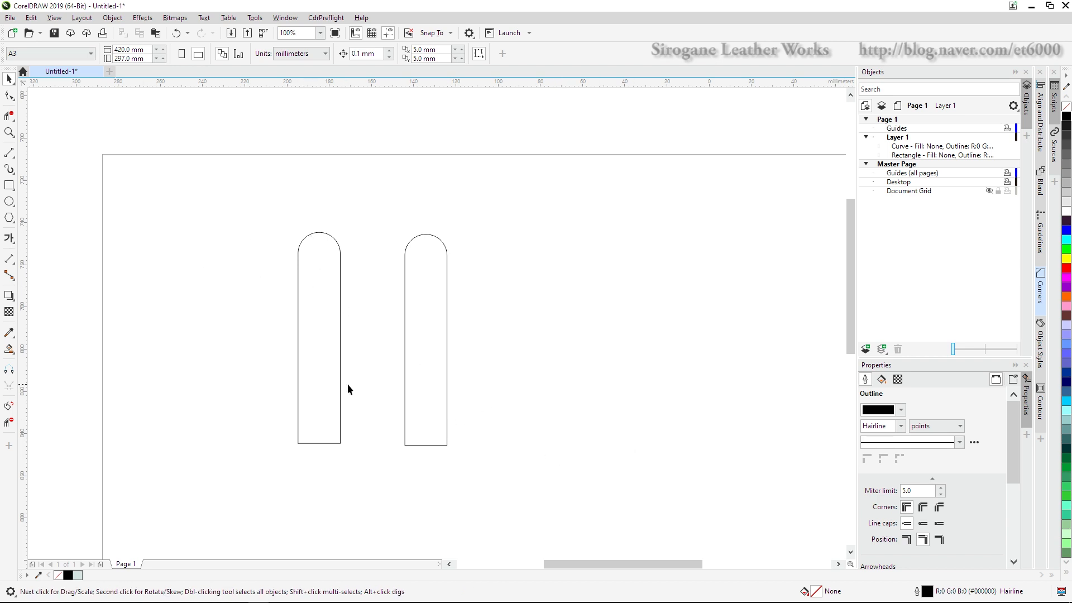
# - Cut diagonally through both strips with the Knife tool, sloping down from upper left to lower right
pyautogui.click(6, 119)
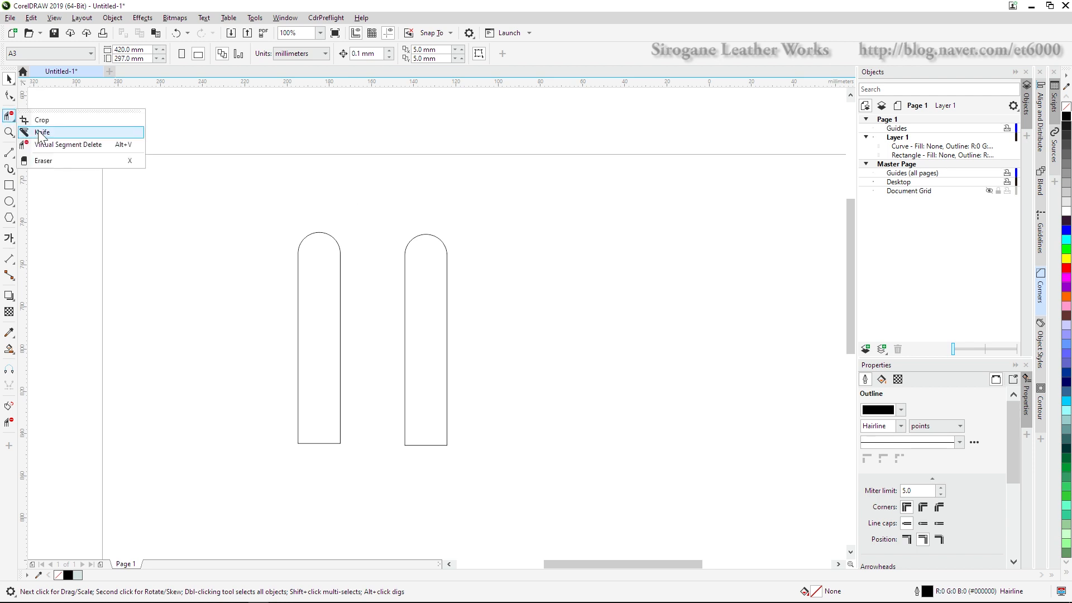
pyautogui.click(35, 132)
pyautogui.moveTo(249, 274); pyautogui.dragTo(544, 422)
pyautogui.click(10, 80)
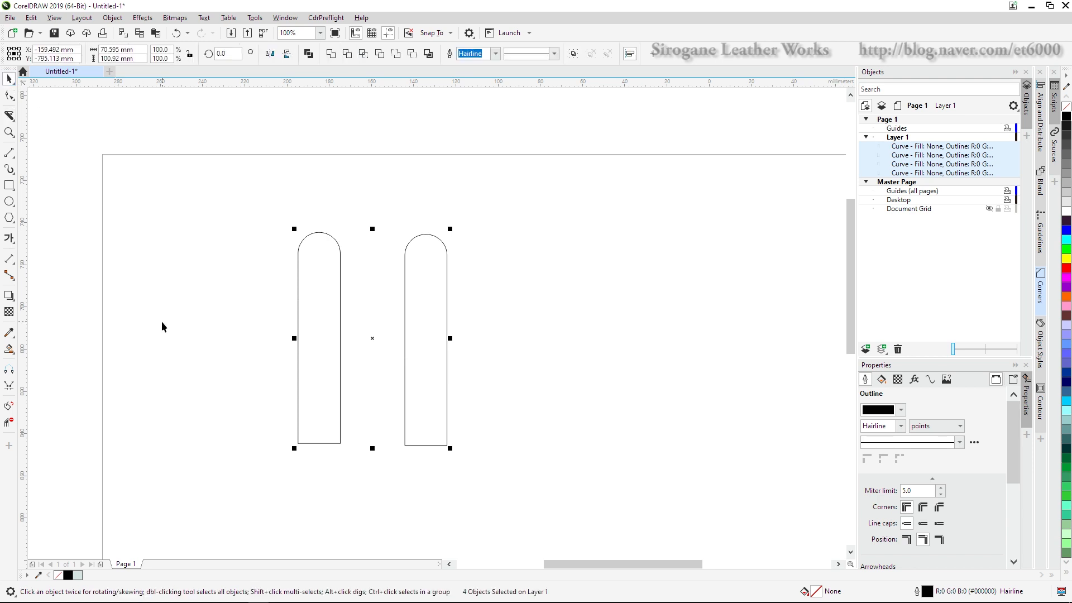
pyautogui.click(162, 320)
# - Pull the four cut pieces apart, moving the round-ended tops up and right and the square-ended bottoms down and left
pyautogui.click(336, 262)
pyautogui.moveTo(336, 262); pyautogui.dragTo(356, 227)
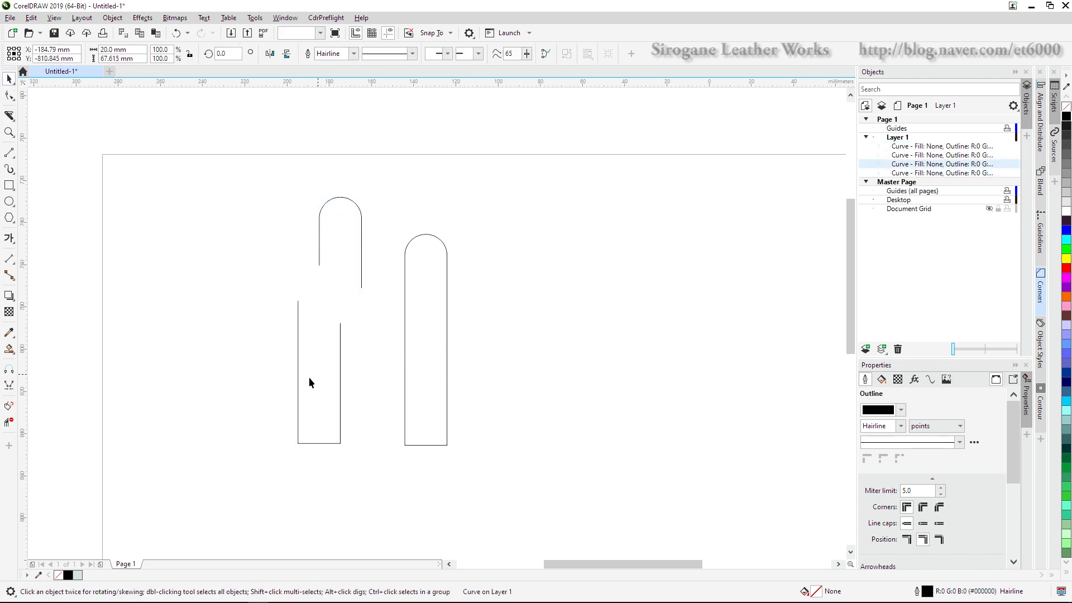
pyautogui.moveTo(299, 378); pyautogui.dragTo(254, 418)
pyautogui.moveTo(447, 269); pyautogui.dragTo(513, 230)
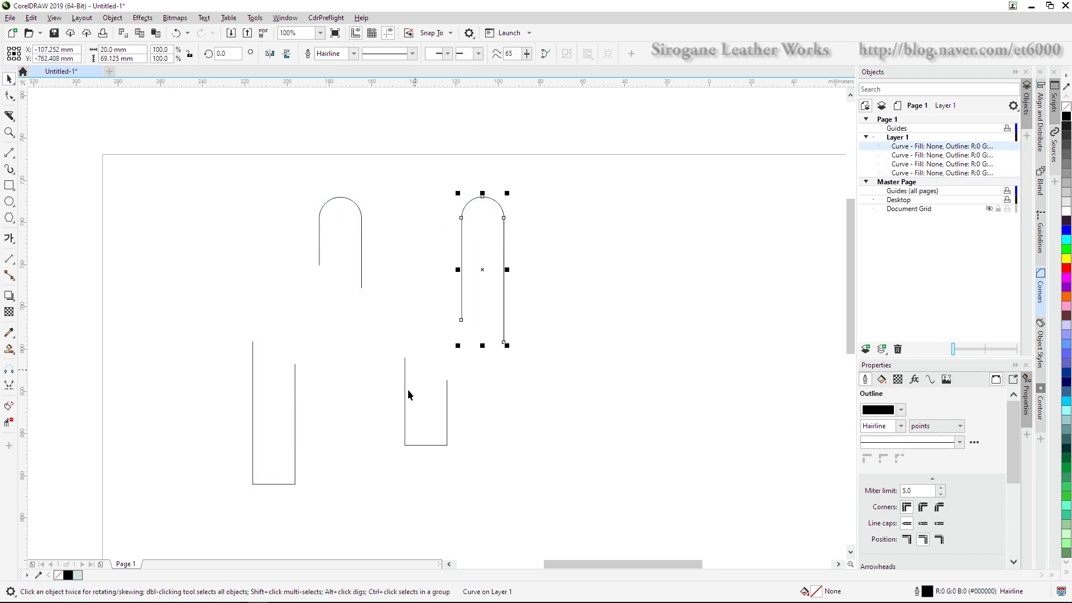
pyautogui.click(406, 389)
pyautogui.moveTo(412, 435); pyautogui.dragTo(394, 457)
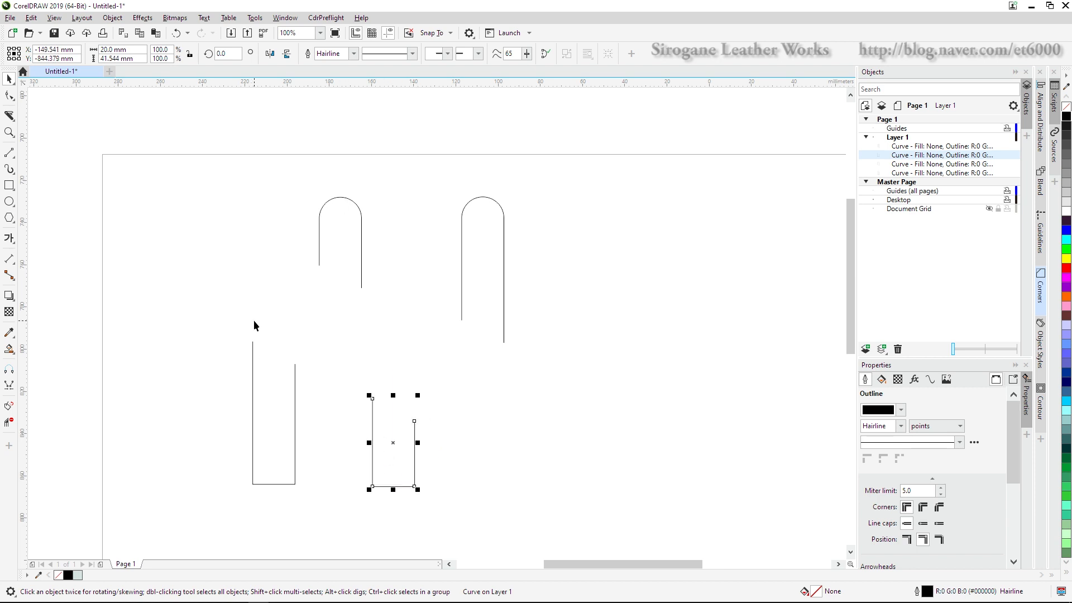
pyautogui.click(584, 394)
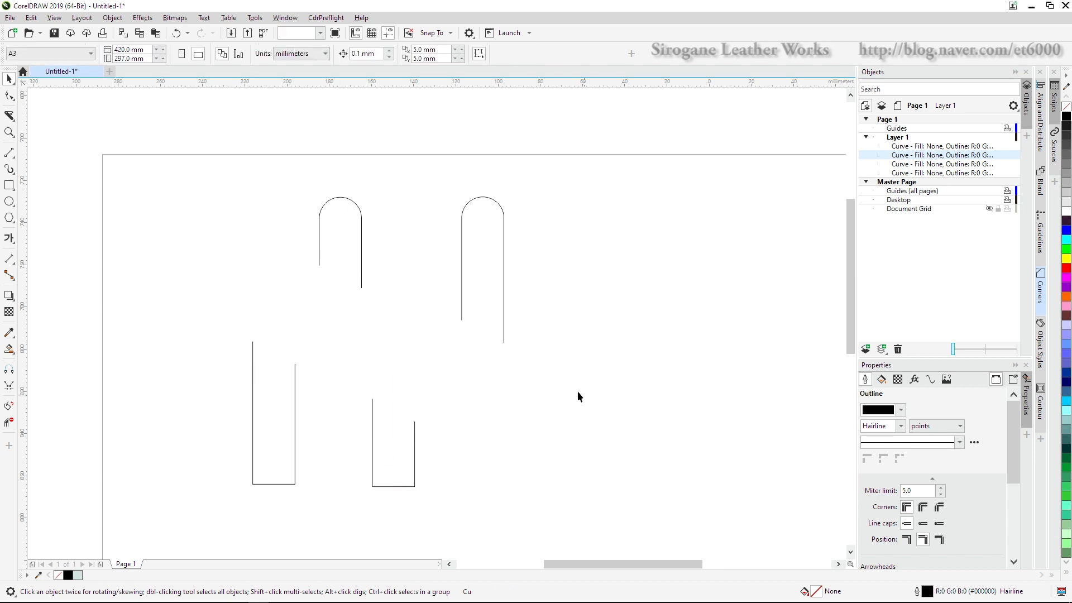
# - Undo the moves of the cut pieces and the Knife cut on both strips
pyautogui.hotkey('ctrl', 'z')
pyautogui.hotkey('ctrl', 'z')
pyautogui.hotkey('ctrl', 'z')
pyautogui.hotkey('ctrl', 'z')
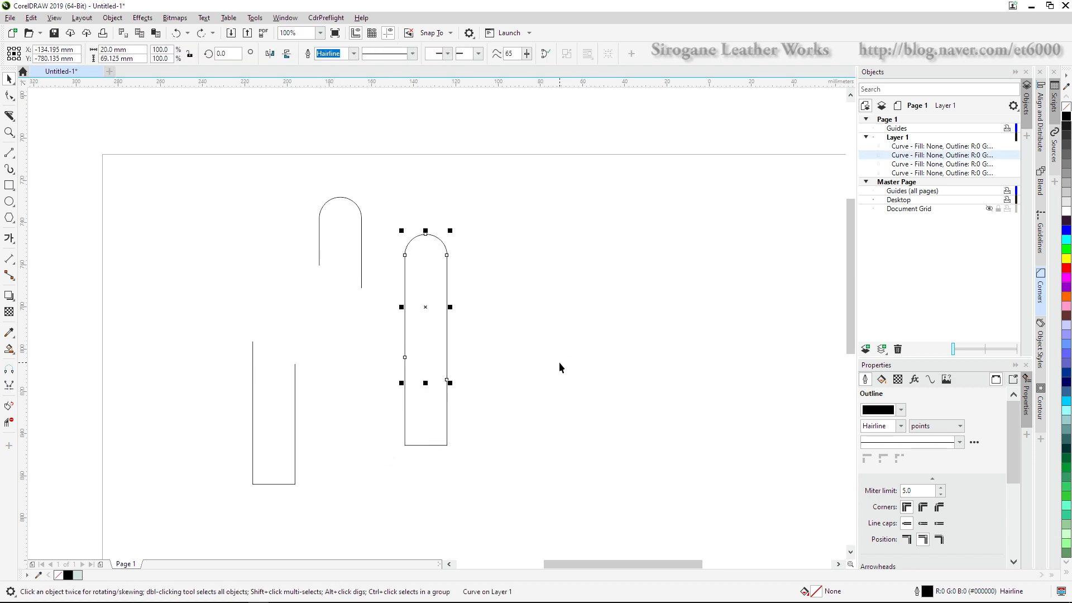
pyautogui.hotkey('ctrl', 'z')
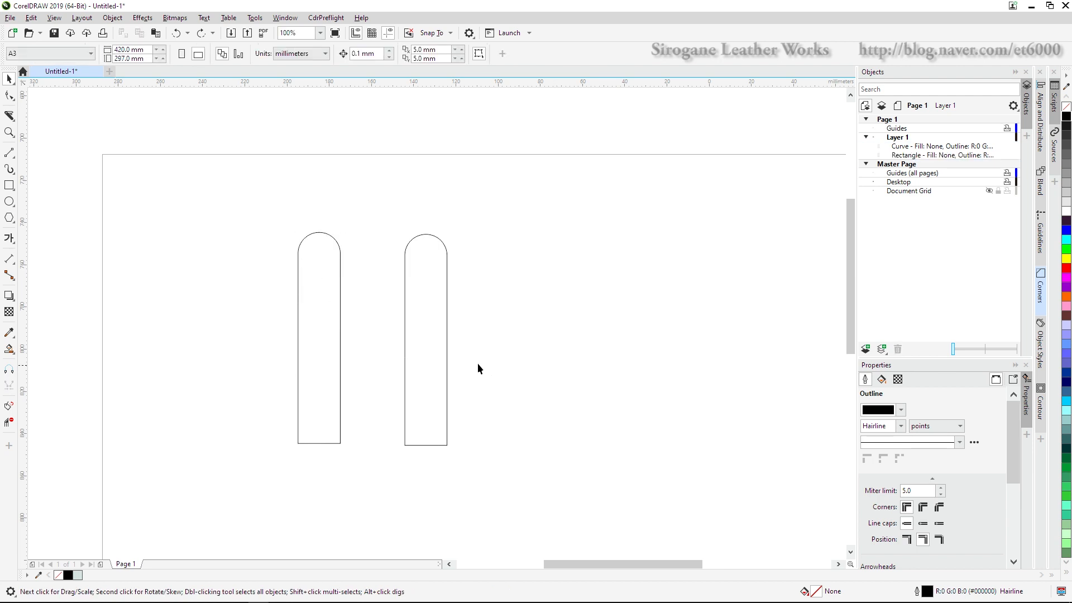
# - Draw a straight diagonal line about 157 mm long across both strips, sloping down to the right
pyautogui.click(427, 342)
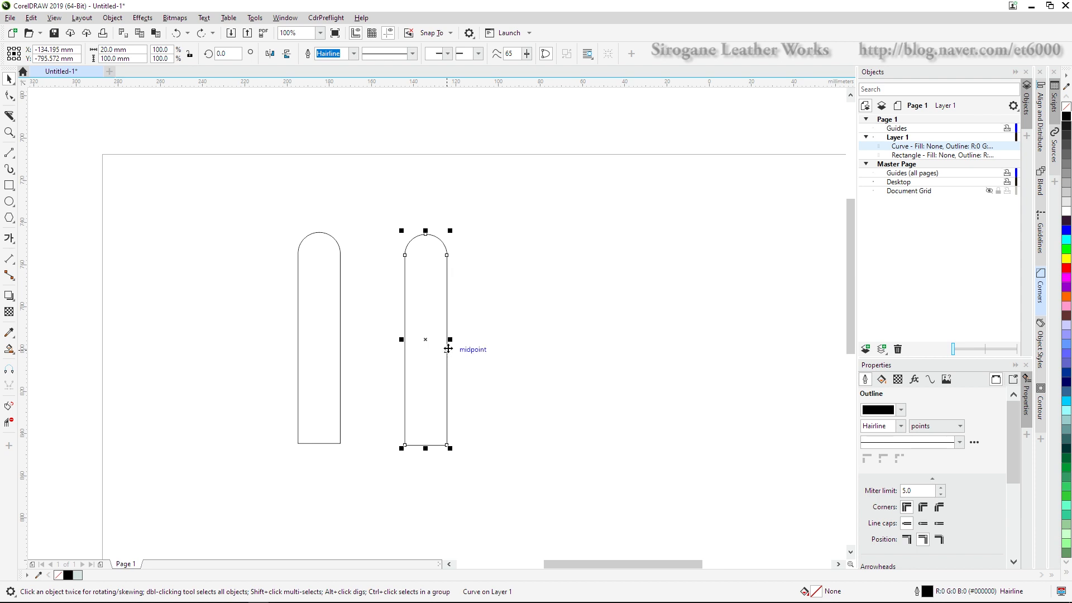
pyautogui.click(494, 335)
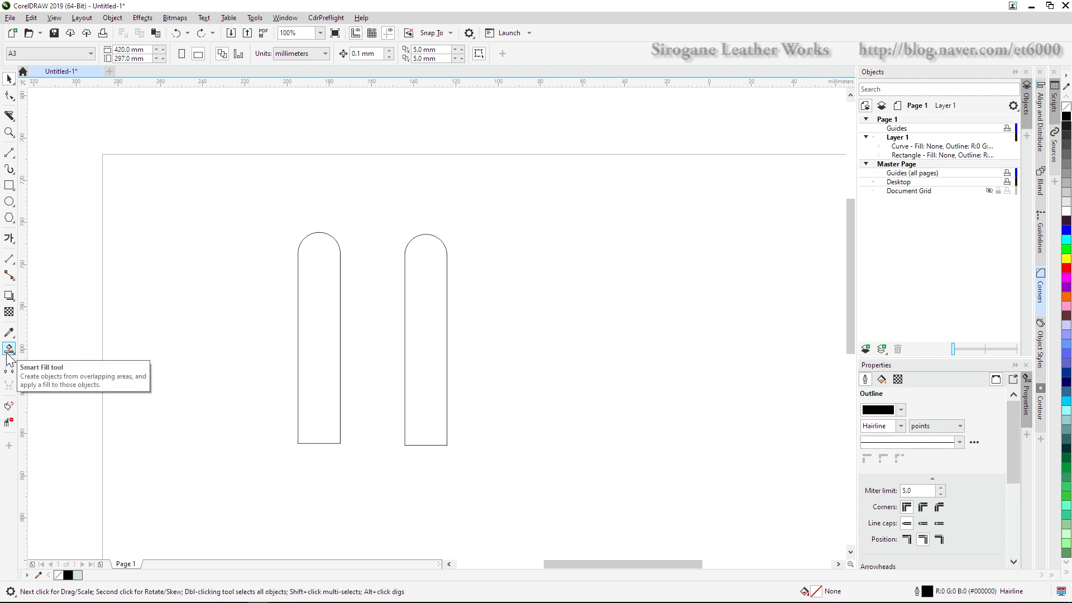
pyautogui.click(12, 155)
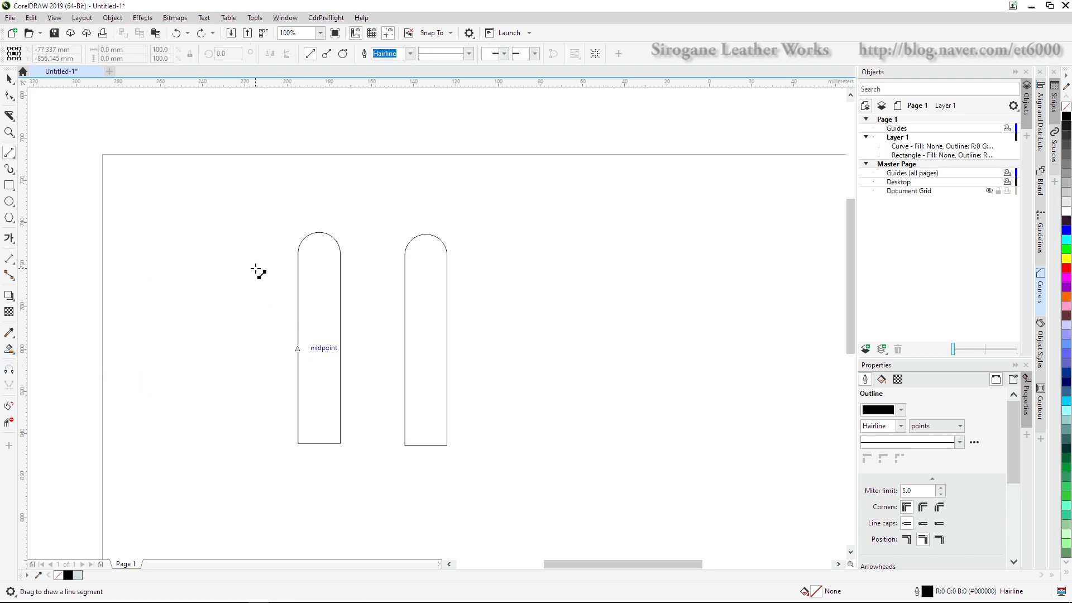
pyautogui.moveTo(261, 263); pyautogui.dragTo(543, 444)
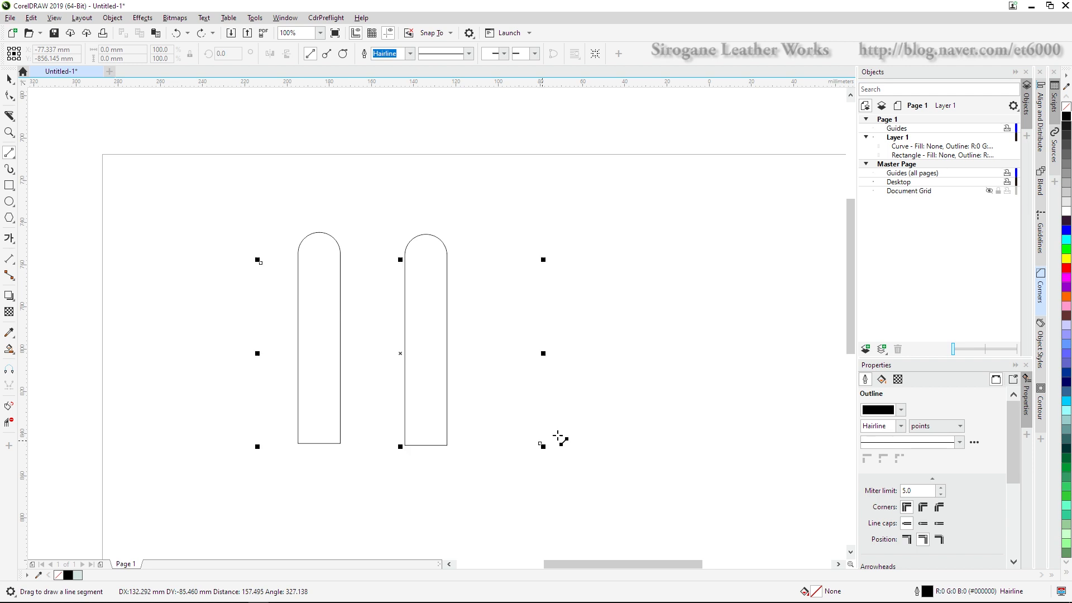
# - Smart Fill all four strip sections above and below the diagonal line with the specified pale colour (#D4E3E3) and a 0.75 pt outline
pyautogui.click(9, 349)
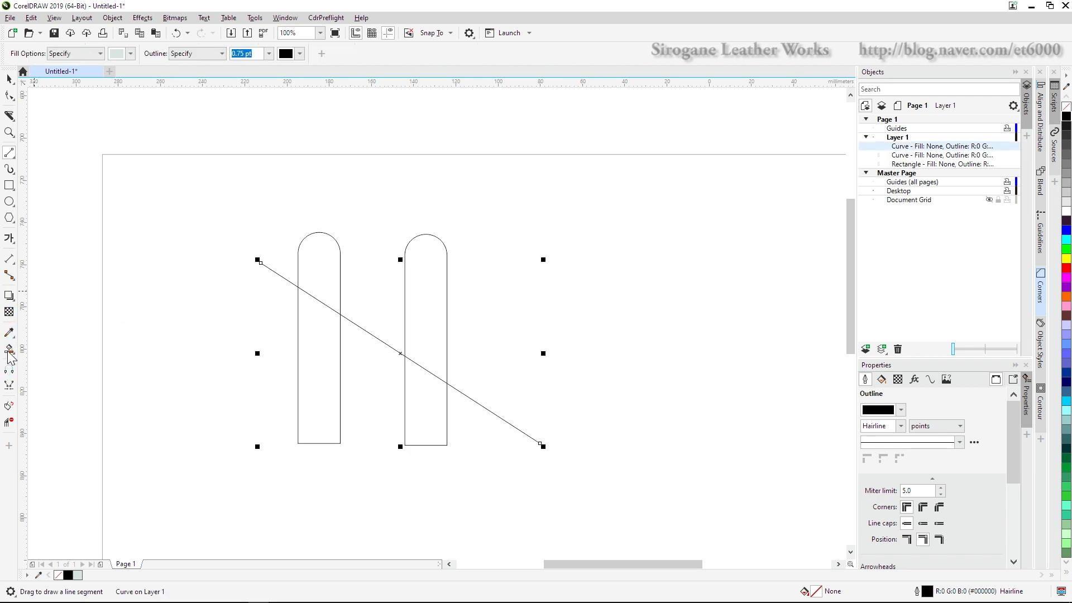
pyautogui.click(316, 266)
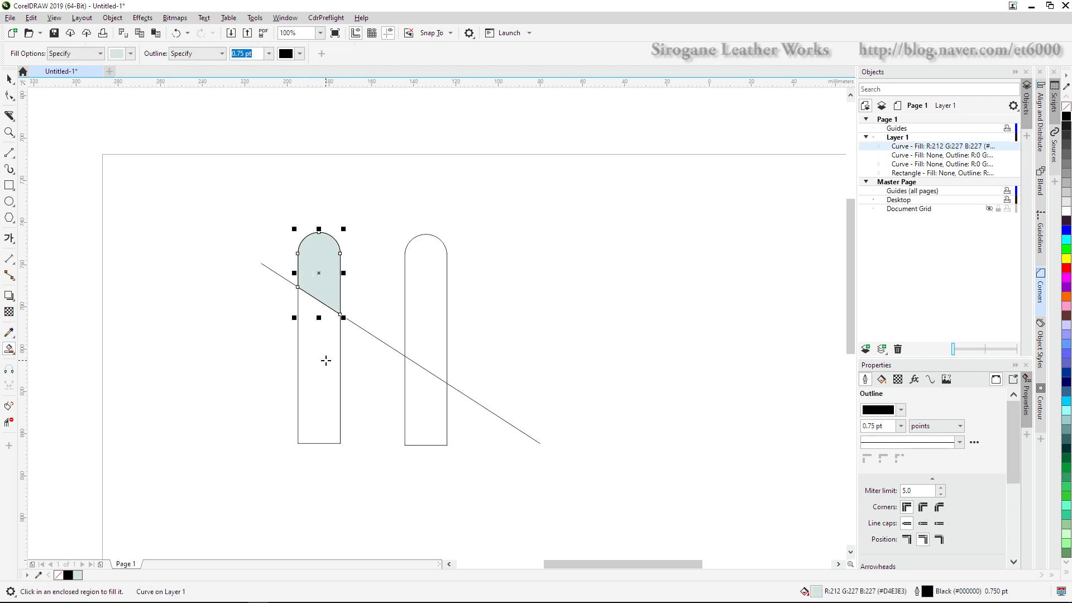
pyautogui.click(326, 335)
pyautogui.click(421, 284)
pyautogui.click(430, 406)
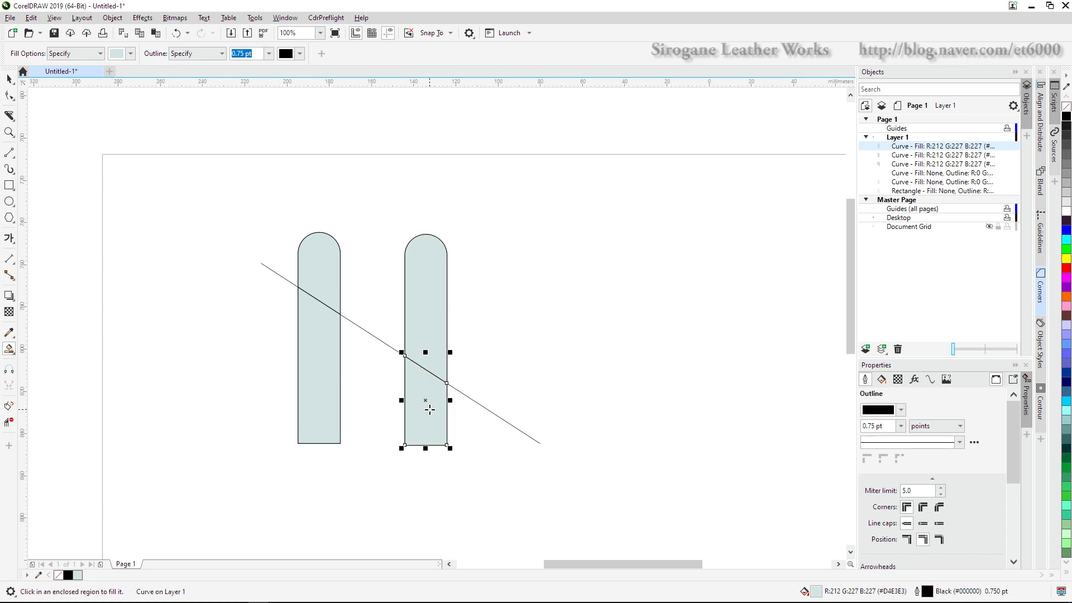
pyautogui.click(7, 81)
pyautogui.click(184, 323)
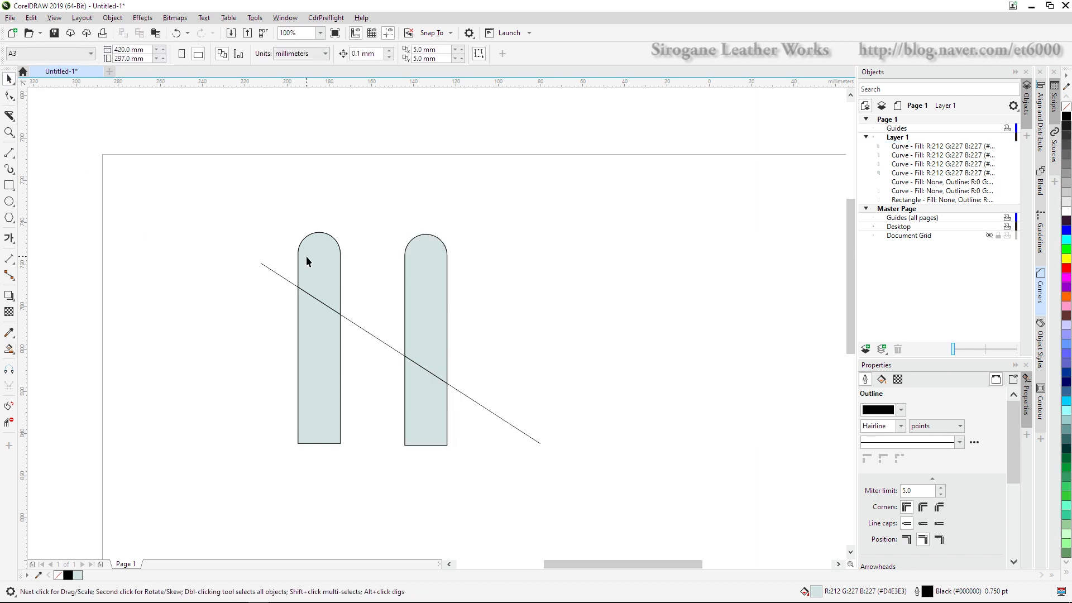
# - Move the four filled pieces apart, away from the original strip outlines and the diagonal line
pyautogui.click(318, 276)
pyautogui.moveTo(318, 276); pyautogui.dragTo(300, 235)
pyautogui.moveTo(313, 370); pyautogui.dragTo(232, 407)
pyautogui.moveTo(444, 292); pyautogui.dragTo(546, 269)
pyautogui.moveTo(437, 416); pyautogui.dragTo(463, 494)
pyautogui.click(641, 457)
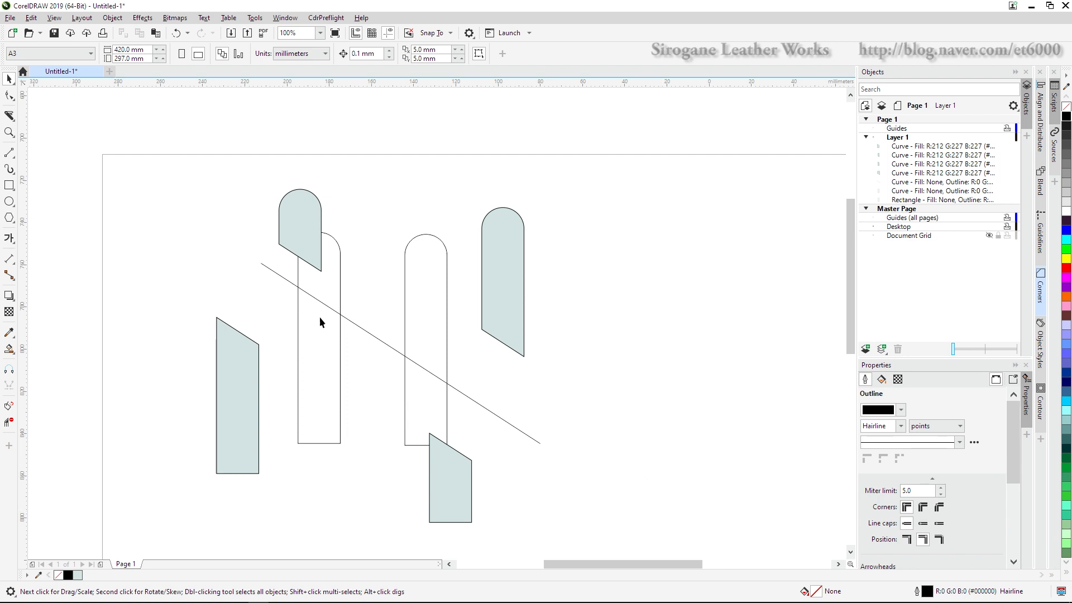
# - Delete the original strip outlines and diagonal line, and regroup the filled pieces as two strips with a narrow diagonal gap
pyautogui.moveTo(420, 342); pyautogui.dragTo(454, 371)
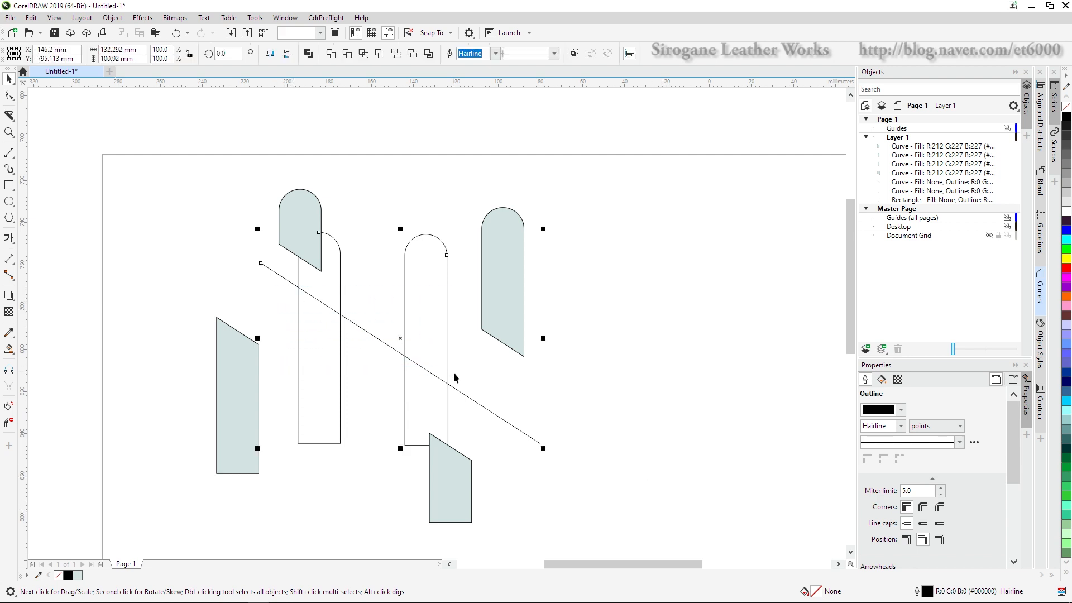
pyautogui.press('Delete')
pyautogui.moveTo(213, 378); pyautogui.dragTo(368, 419)
pyautogui.moveTo(299, 220); pyautogui.dragTo(380, 315)
pyautogui.moveTo(483, 299); pyautogui.dragTo(425, 331)
pyautogui.moveTo(445, 506); pyautogui.dragTo(435, 454)
pyautogui.click(544, 394)
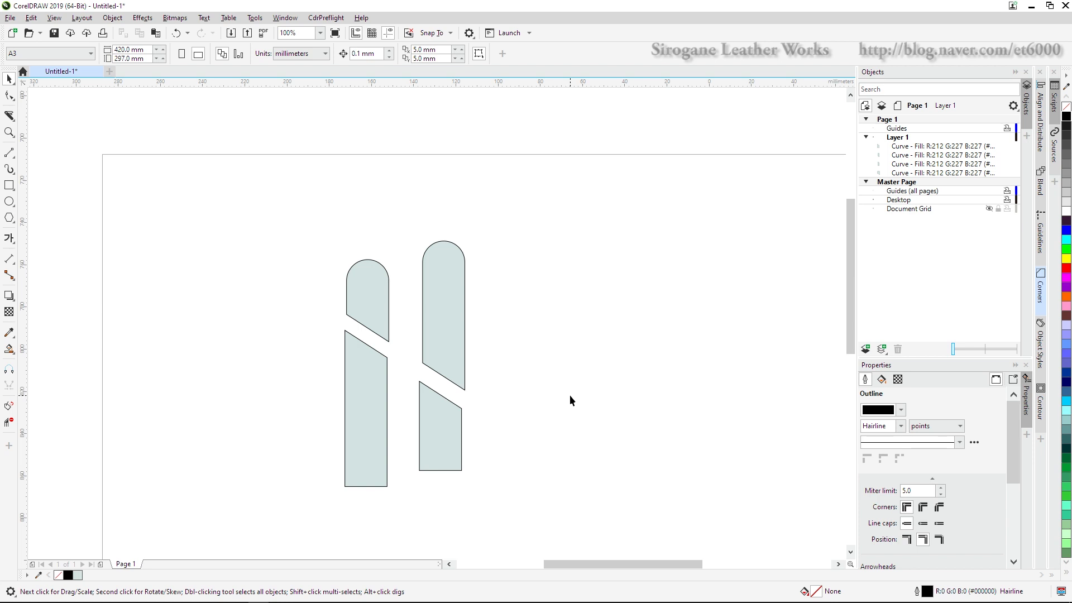
# - Examine the available fill and outline options of the Smart Fill tool
pyautogui.click(9, 349)
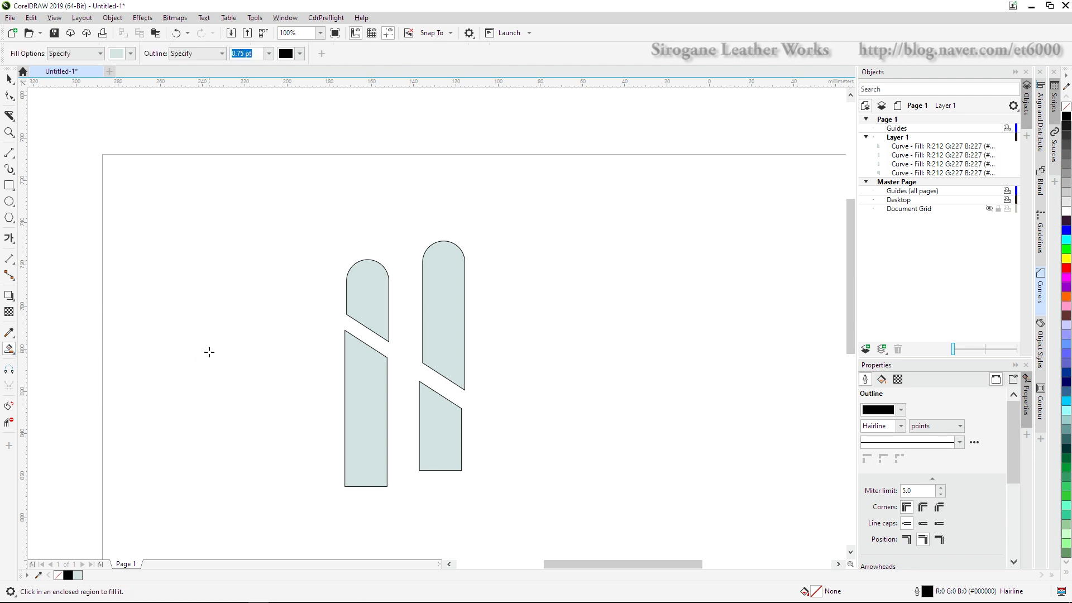
pyautogui.click(95, 54)
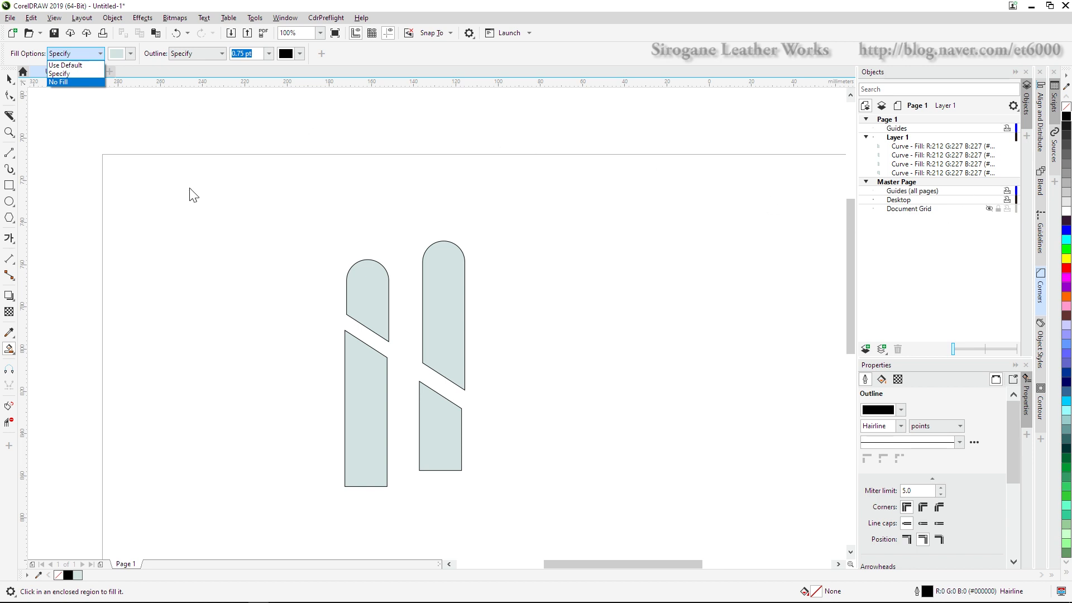
pyautogui.click(207, 54)
pyautogui.click(207, 54)
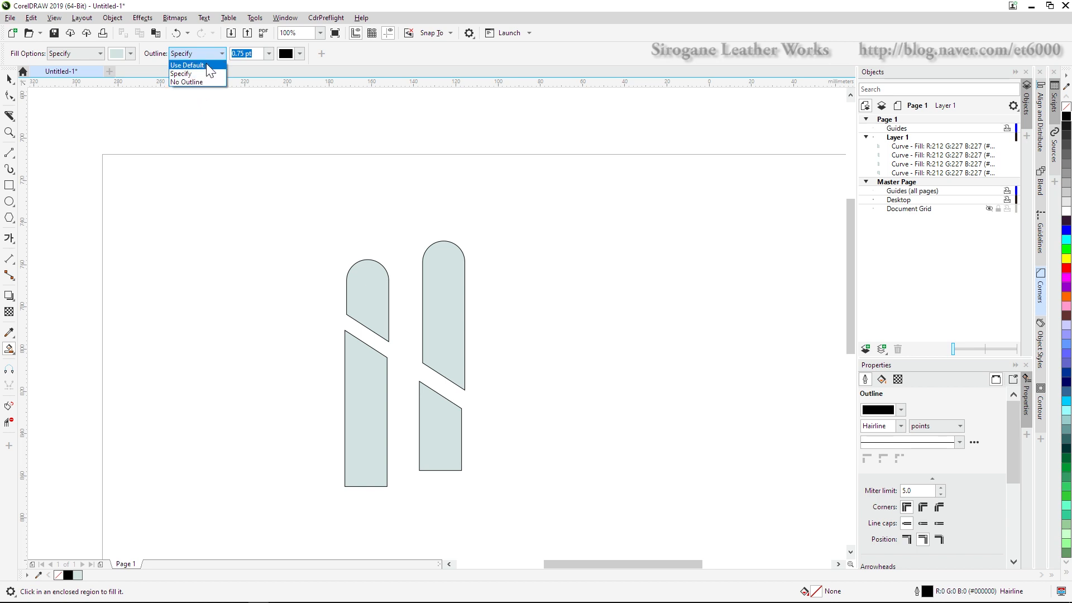
pyautogui.click(239, 203)
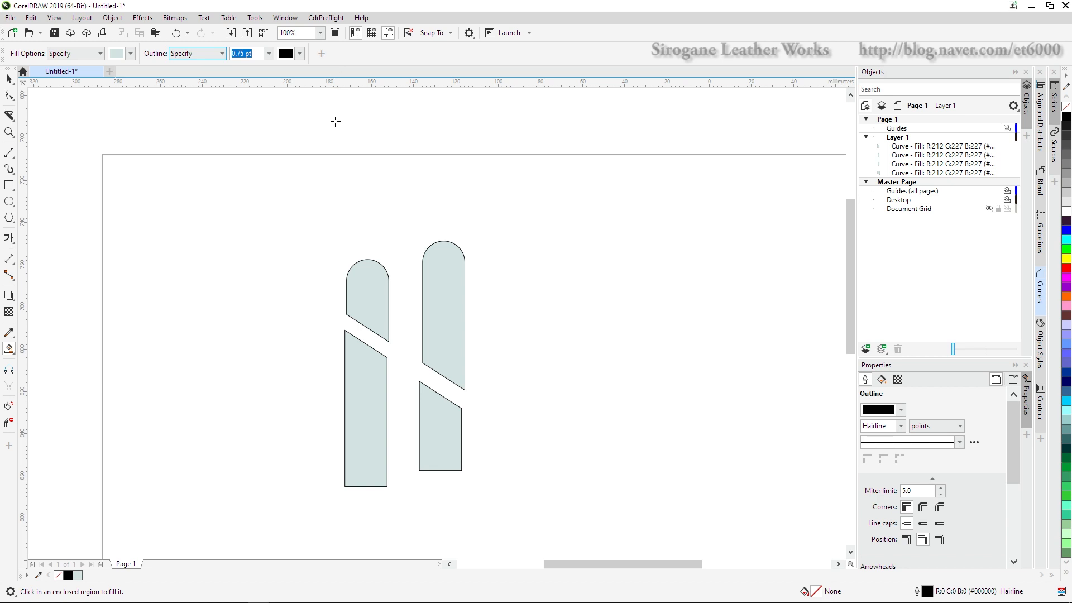
pyautogui.click(558, 498)
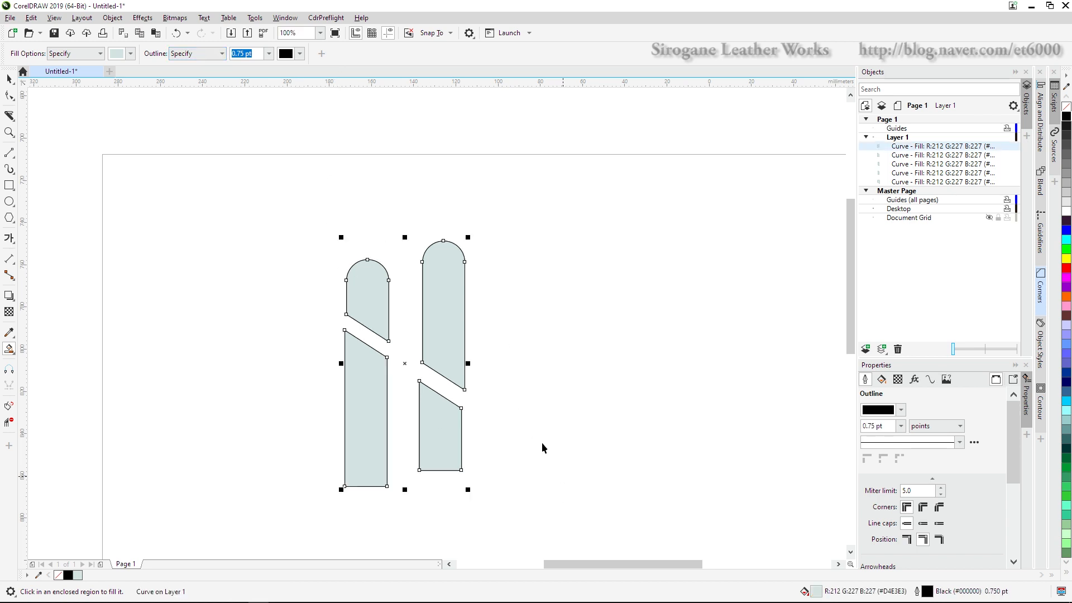
pyautogui.press('space')
pyautogui.hotkey('ctrl', 'z')
# - Remove the fill from all four strip pieces and move the taller round-ended piece away from the others
pyautogui.moveTo(243, 185); pyautogui.dragTo(514, 500)
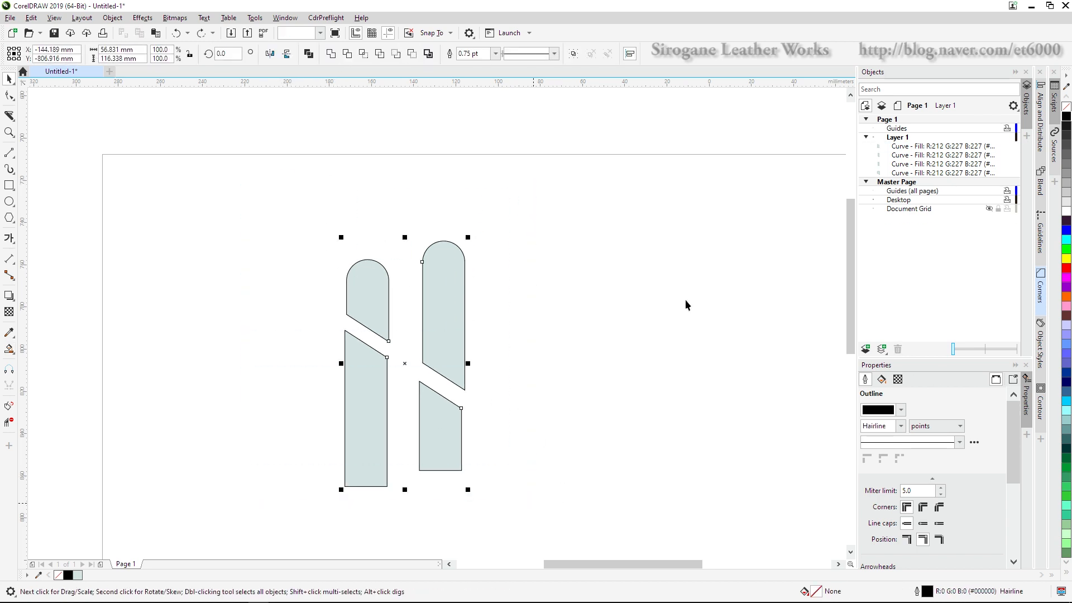
pyautogui.click(1066, 110)
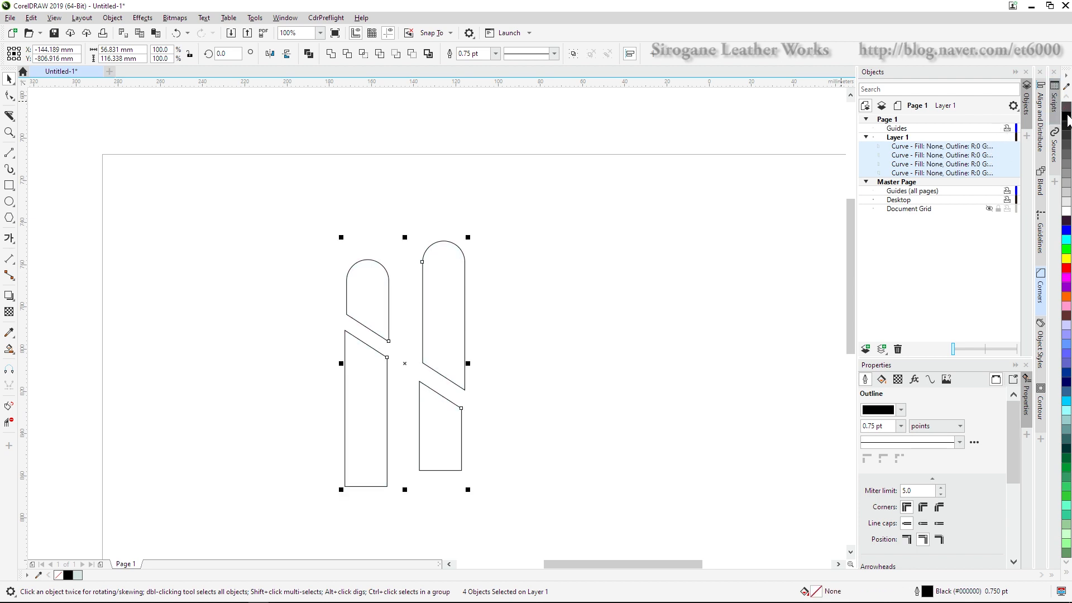
pyautogui.click(553, 304)
pyautogui.moveTo(454, 318); pyautogui.dragTo(531, 297)
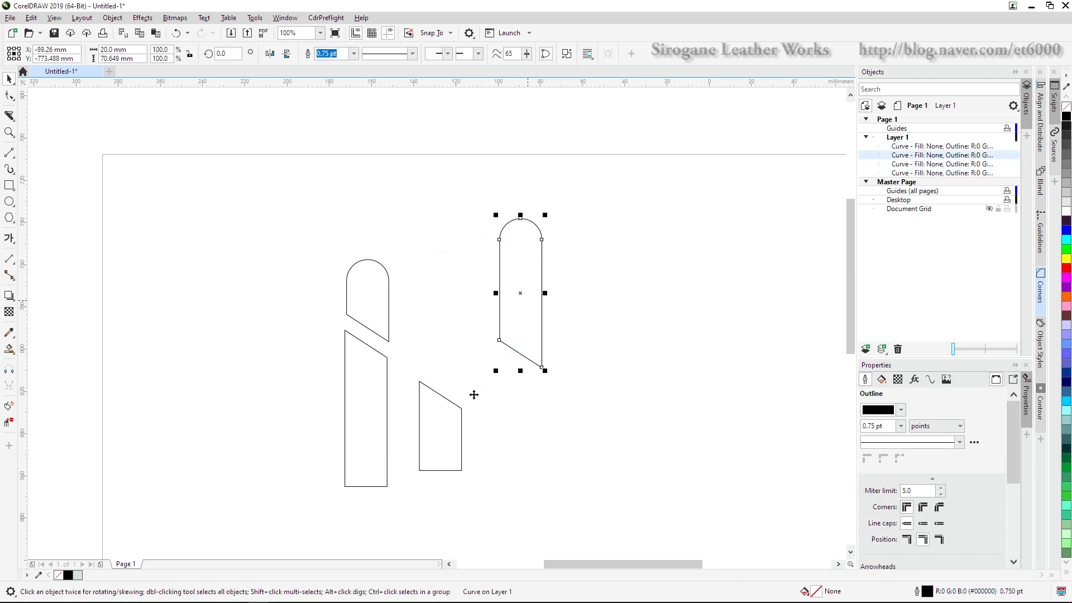
pyautogui.click(439, 424)
# - Delete all four strip pieces from the page
pyautogui.click(646, 444)
pyautogui.moveTo(249, 176); pyautogui.dragTo(634, 483)
pyautogui.press('Delete')
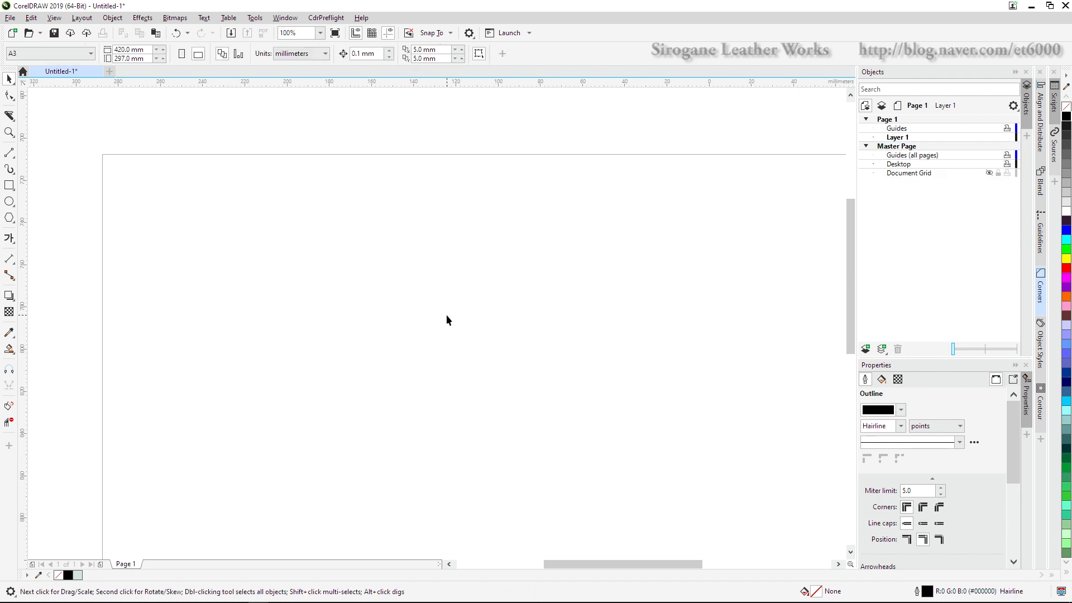
# - Draw a rectangle about 86 × 76 mm and a second one about 96 × 74 mm overlapping its upper-left corner
pyautogui.click(9, 185)
pyautogui.moveTo(387, 288); pyautogui.dragTo(571, 450)
pyautogui.moveTo(274, 226); pyautogui.dragTo(477, 384)
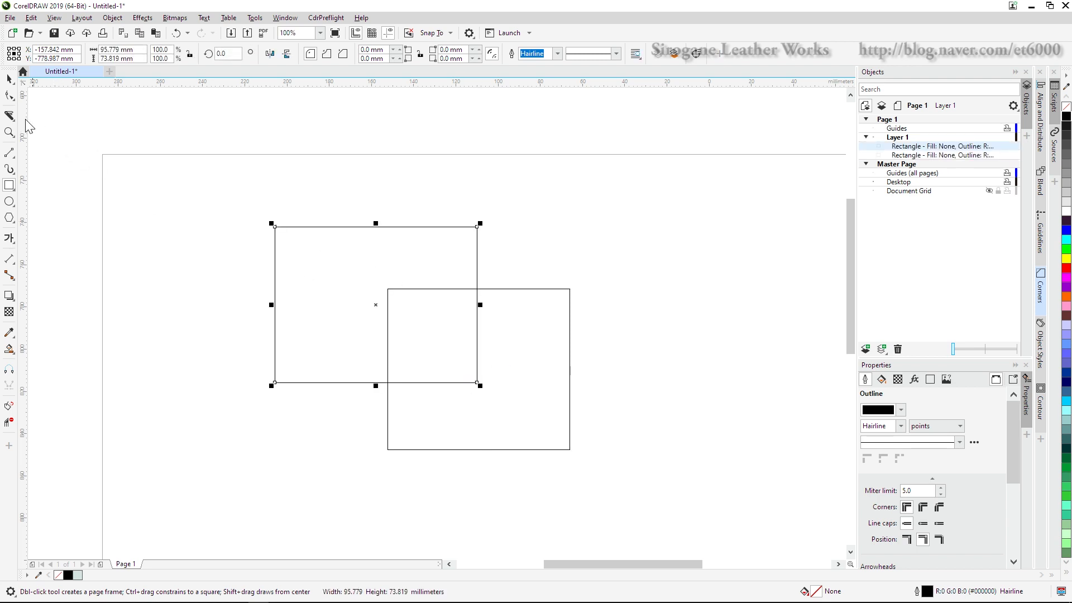
# - Use Virtual Segment Delete to remove the upper-left rectangle's outer segments and the overlapped corner, leaving an L-shaped outline
pyautogui.click(10, 116)
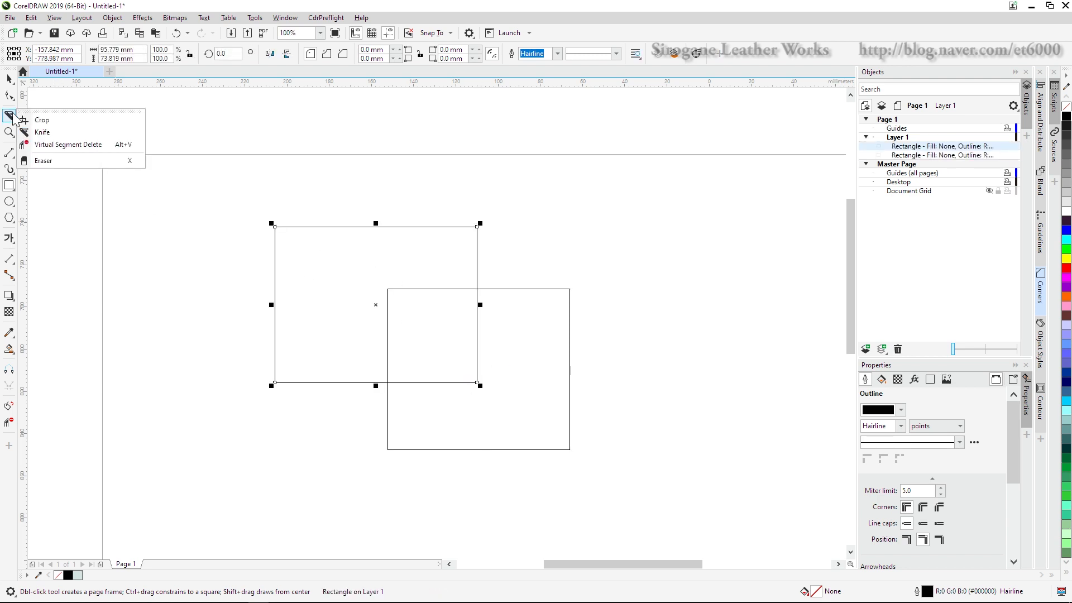
pyautogui.click(61, 144)
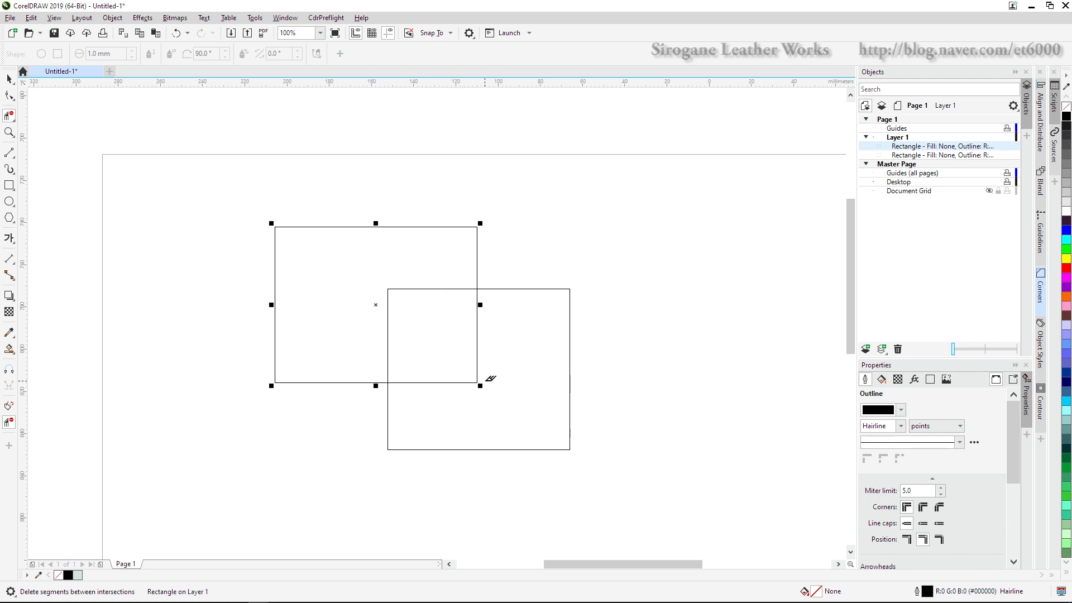
pyautogui.moveTo(215, 187); pyautogui.dragTo(398, 295)
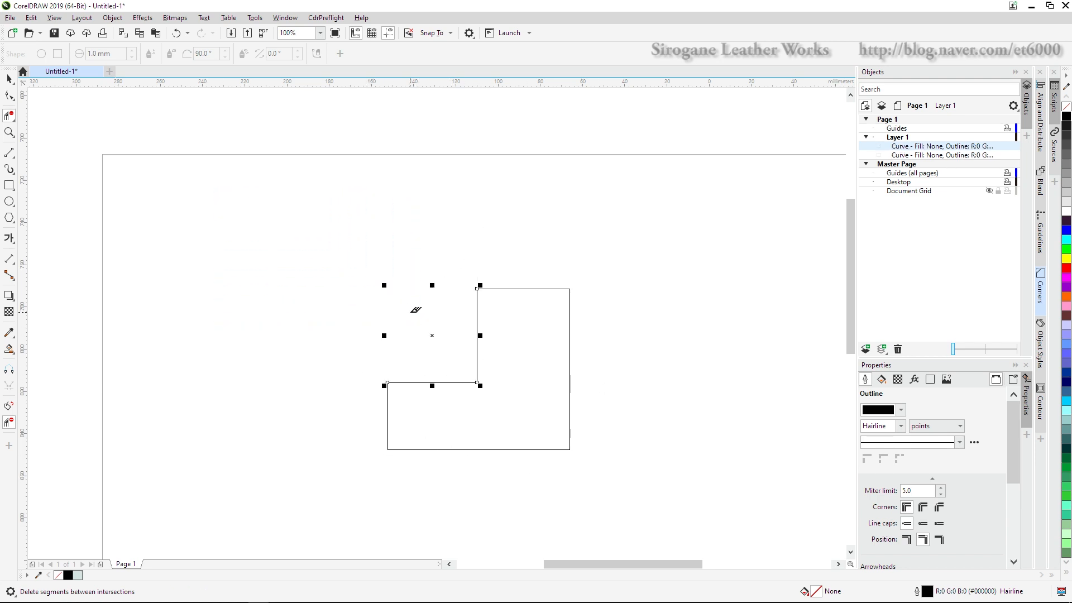
# - Try moving the outer and inner leftover curves of the L-shaped outline separately, and undo each move
pyautogui.click(8, 78)
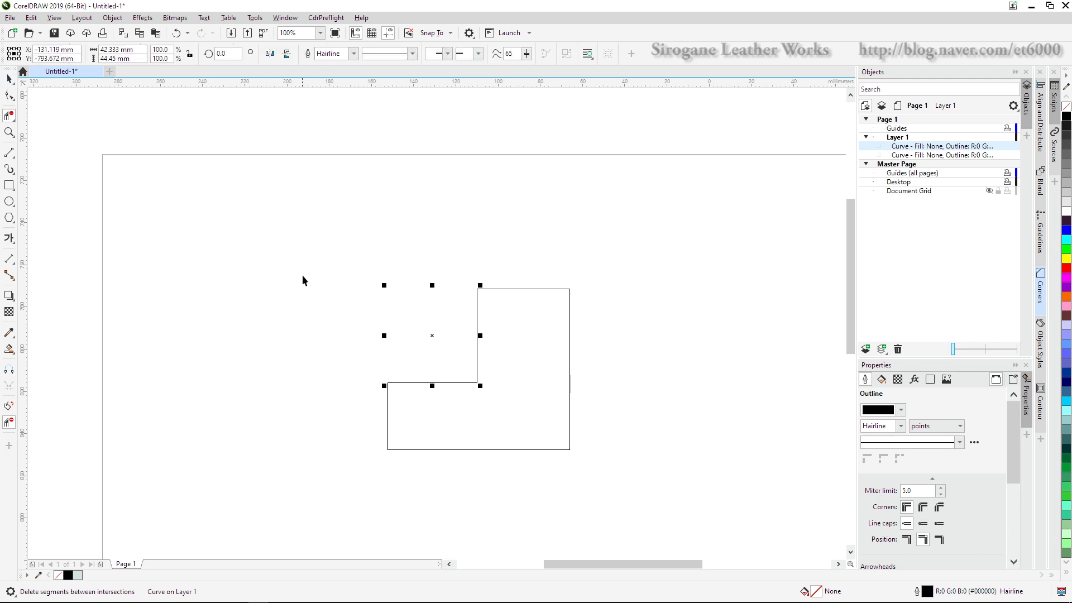
pyautogui.click(390, 360)
pyautogui.click(549, 433)
pyautogui.moveTo(492, 399); pyautogui.dragTo(468, 355)
pyautogui.hotkey('ctrl', 'z')
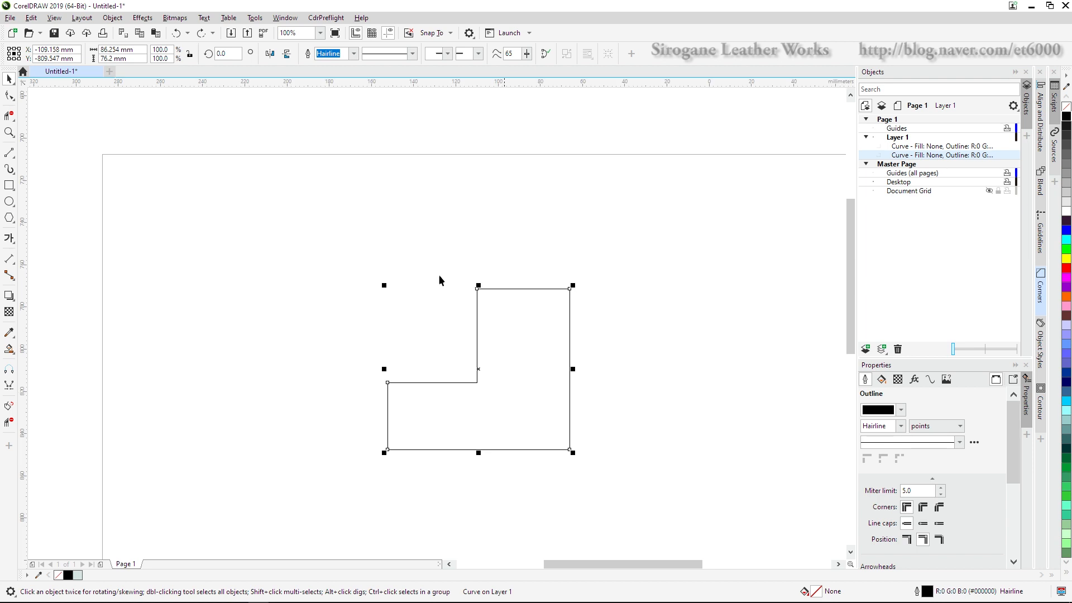
pyautogui.click(570, 398)
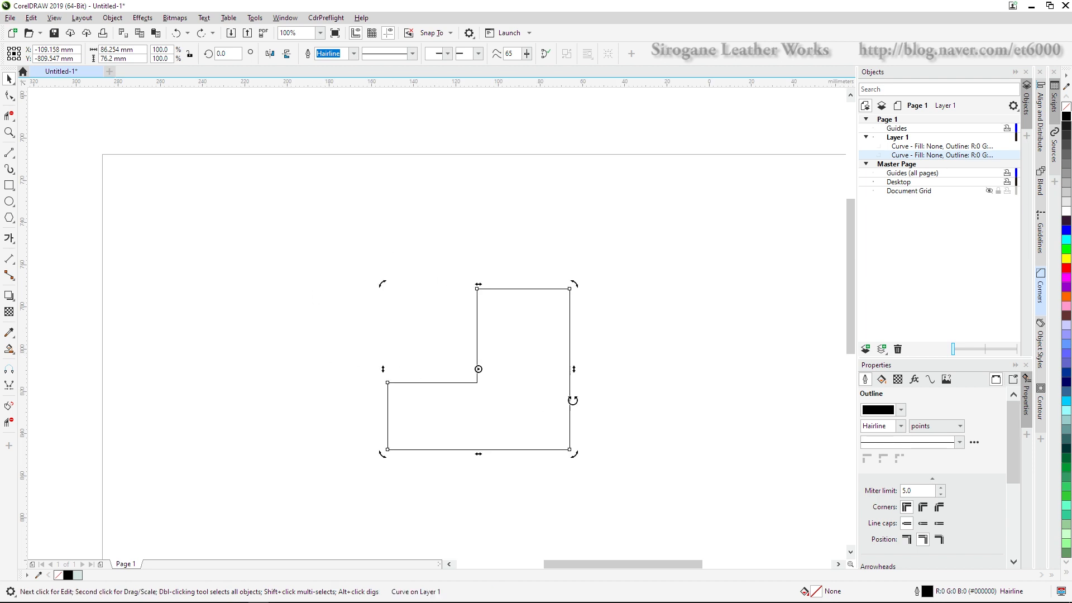
pyautogui.click(484, 378)
pyautogui.moveTo(477, 381); pyautogui.dragTo(420, 330)
pyautogui.hotkey('ctrl', 'z')
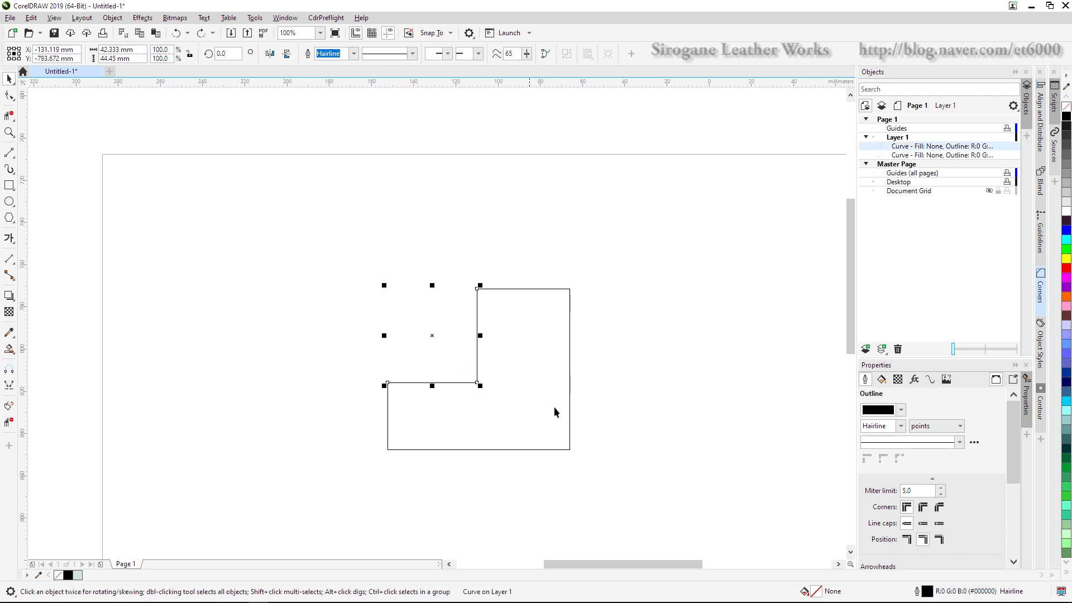
# - Combine the two leftover curves and join their coincident end nodes into one closed L-shaped curve
pyautogui.moveTo(622, 515); pyautogui.dragTo(309, 243)
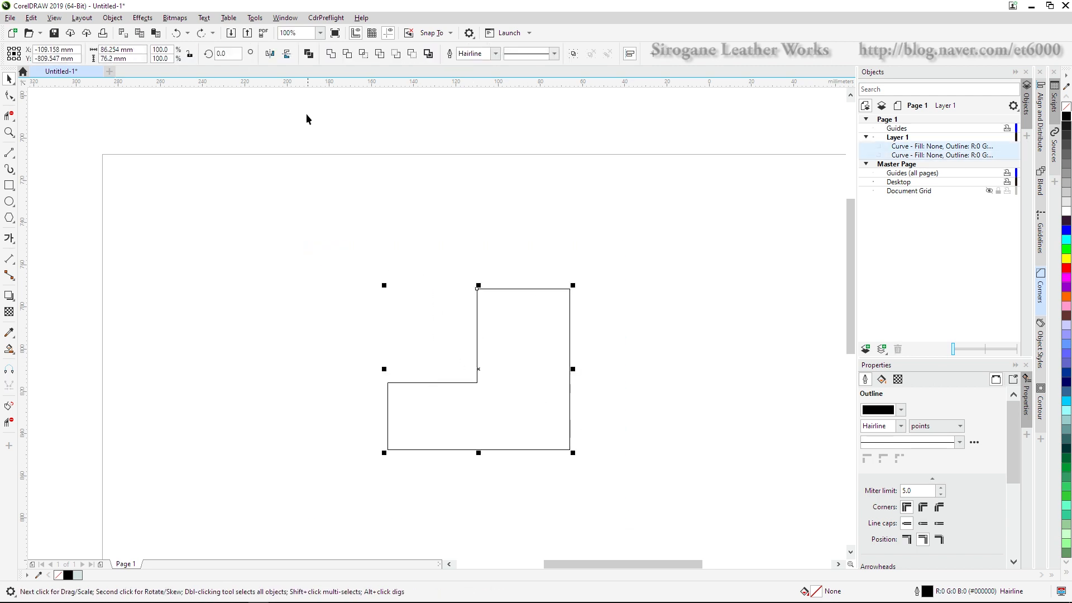
pyautogui.click(309, 54)
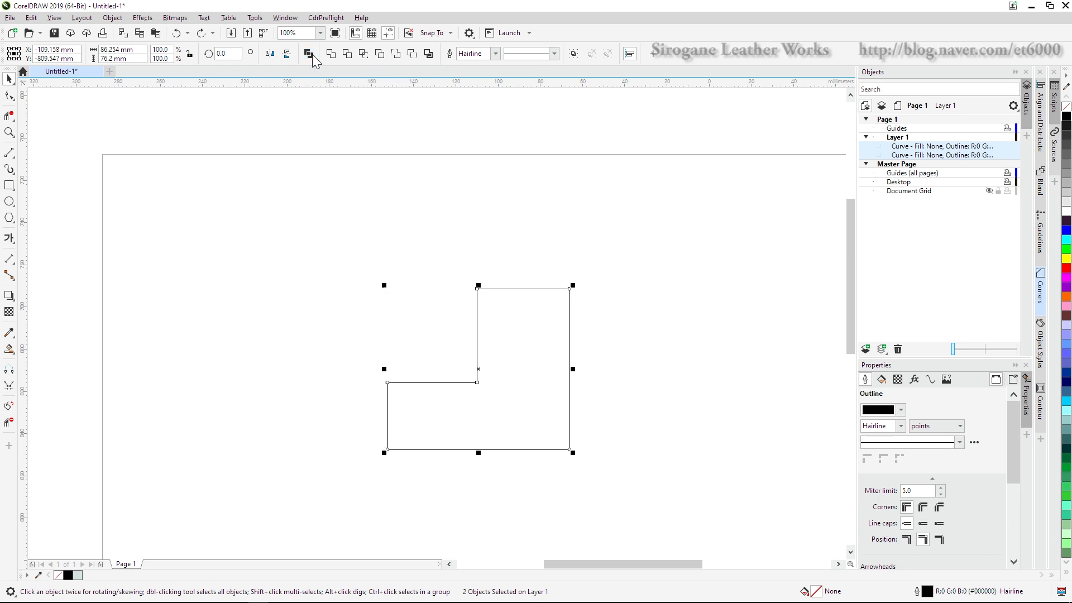
pyautogui.press('F10')
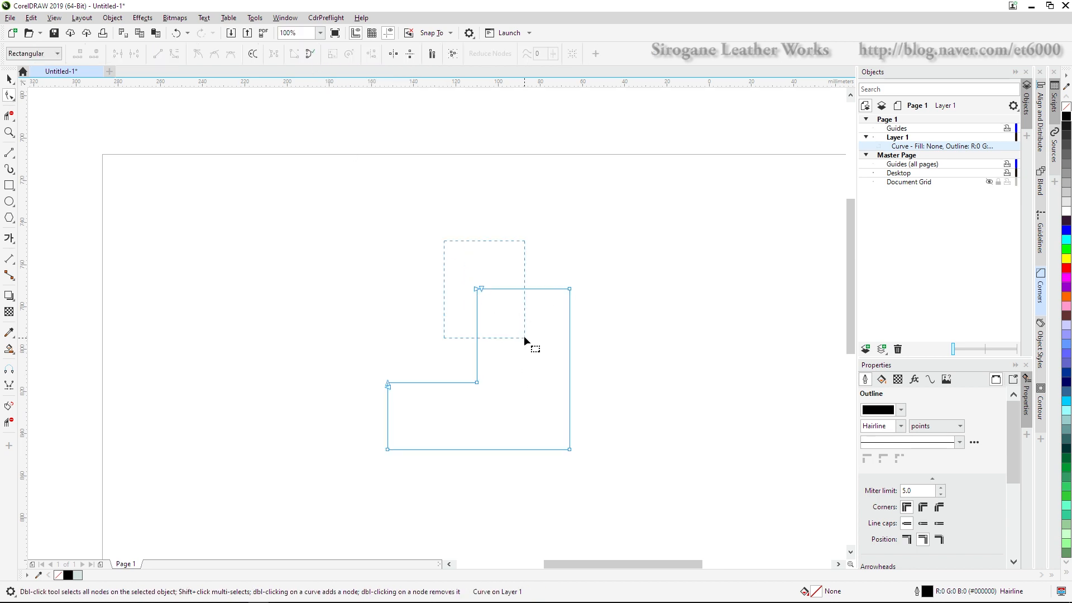
pyautogui.moveTo(524, 336); pyautogui.dragTo(524, 336)
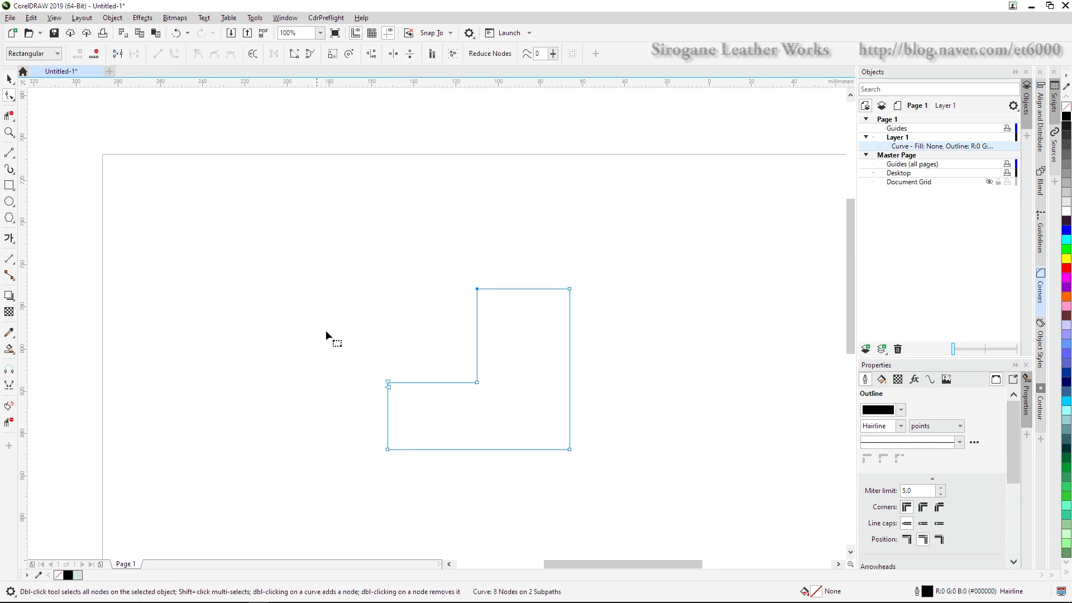
pyautogui.moveTo(326, 331); pyautogui.dragTo(413, 411)
pyautogui.click(117, 53)
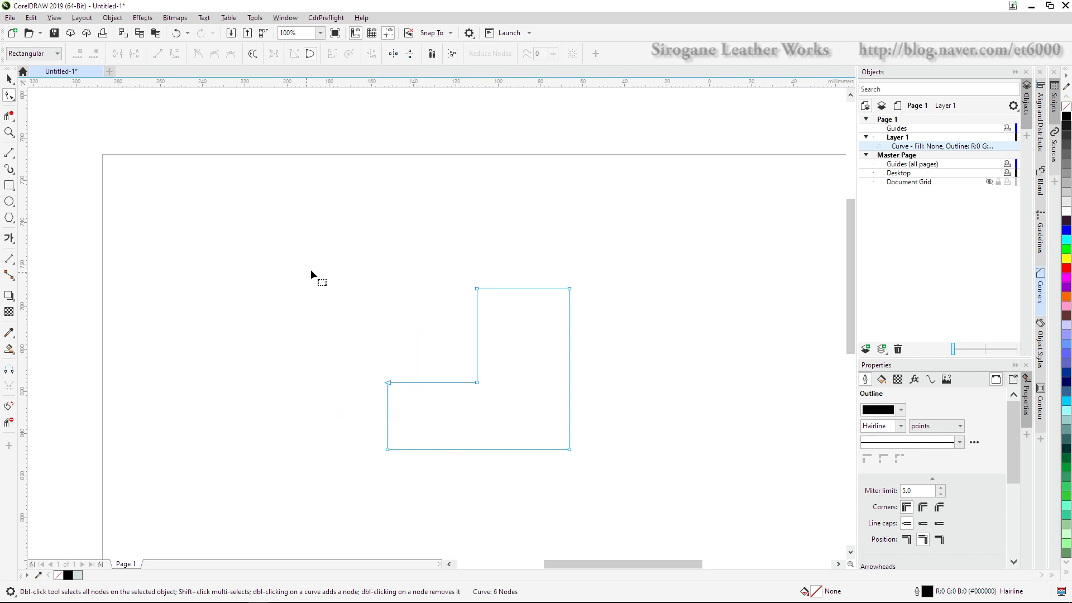
pyautogui.press('space')
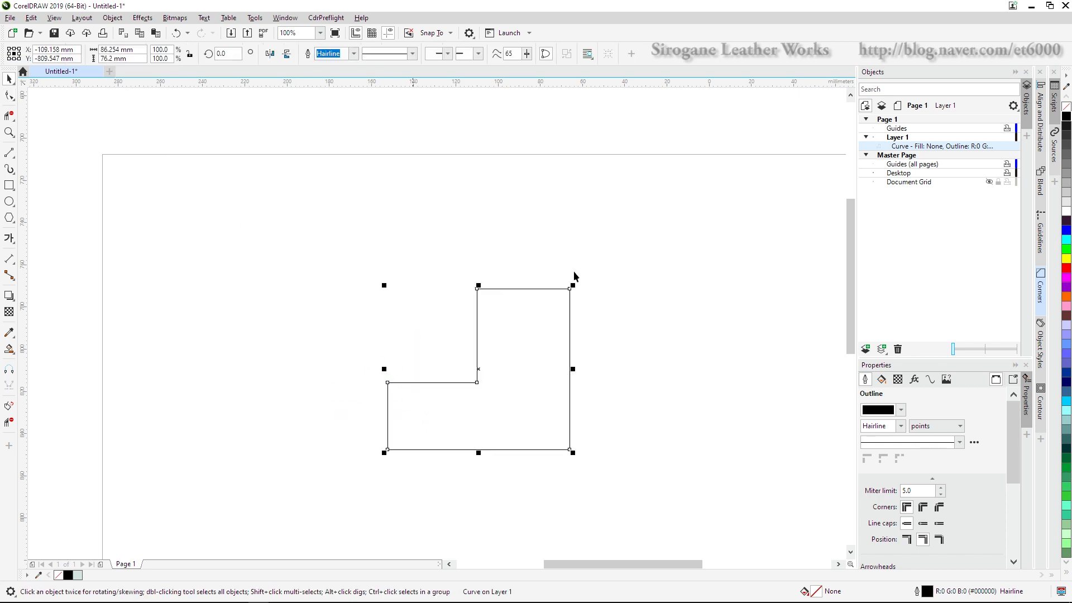
# - Fill the closed L-shaped curve with green (#00FF00) and move it up and to the right to free drawing space
pyautogui.click(1066, 249)
pyautogui.click(645, 378)
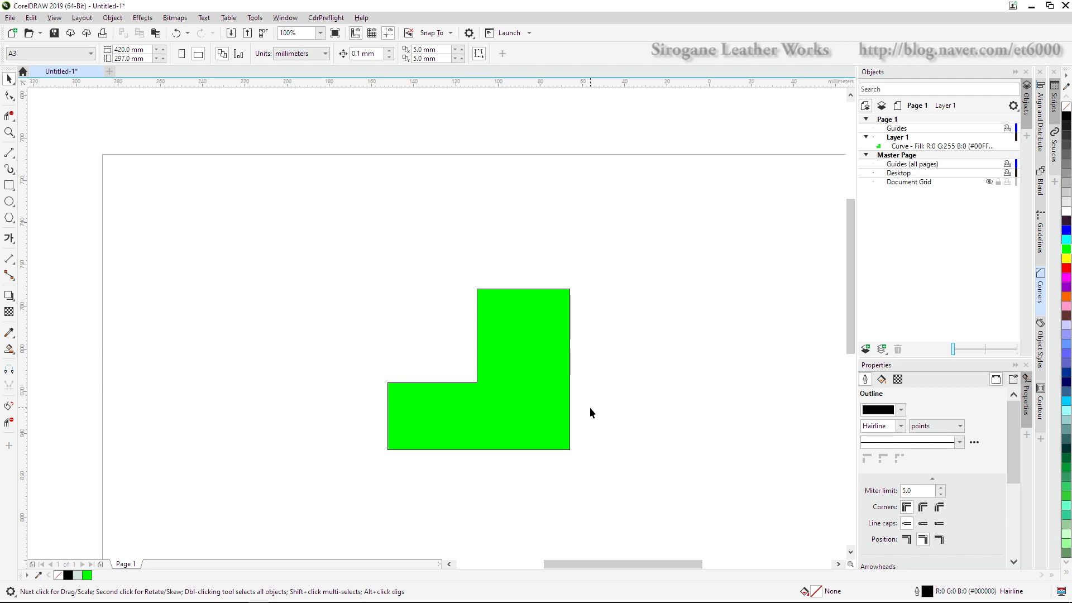
pyautogui.click(491, 408)
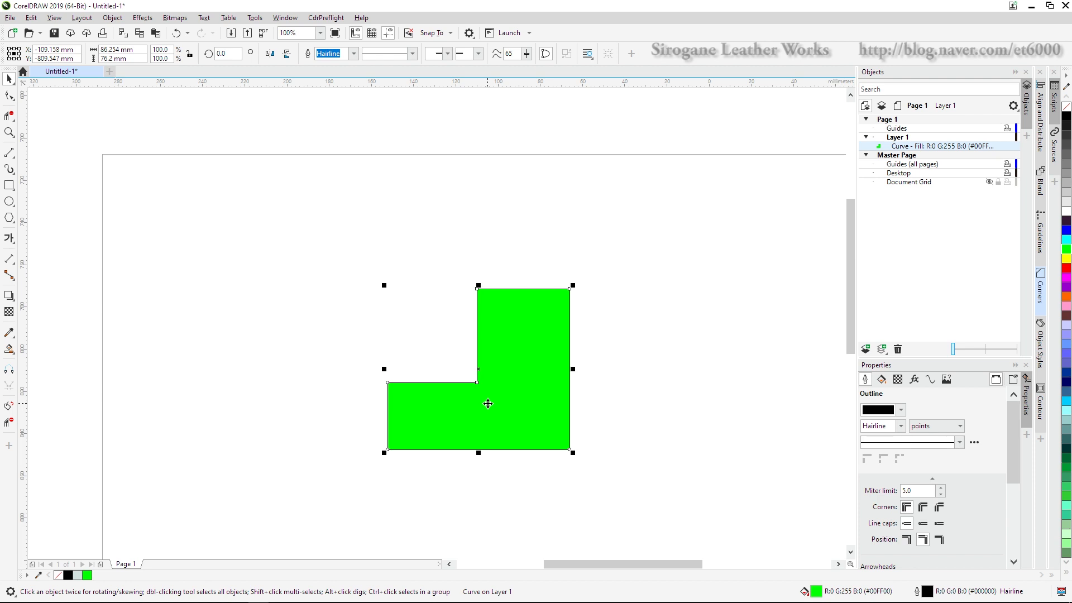
pyautogui.moveTo(505, 418); pyautogui.dragTo(683, 343)
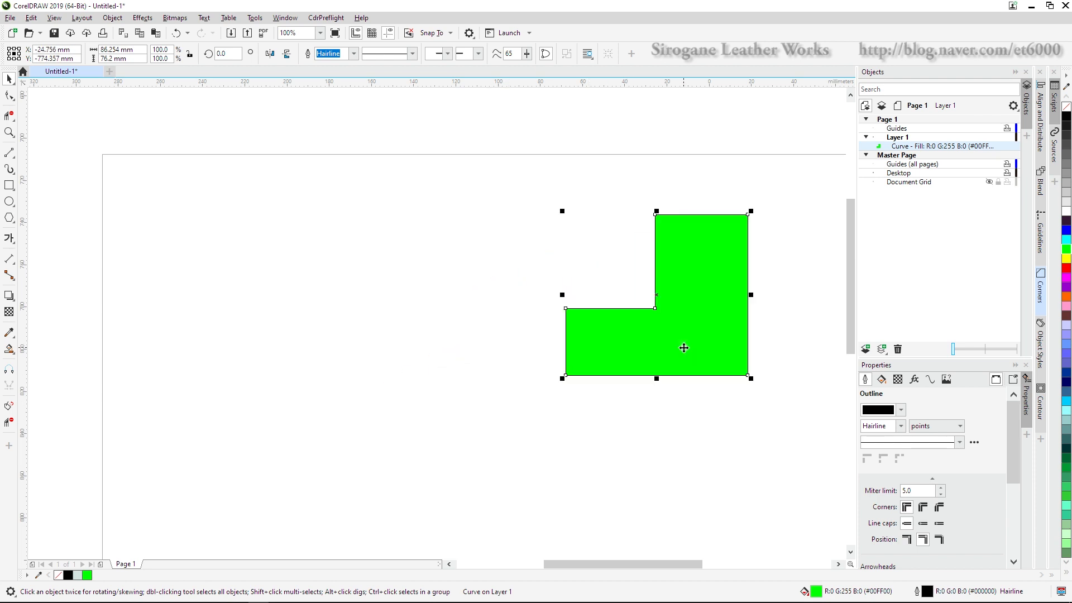
# - Draw a hexagon about 66 mm wide and pull its corner nodes outward into a skewed six-pointed star about 102 × 95 mm
pyautogui.click(9, 218)
pyautogui.moveTo(337, 317); pyautogui.dragTo(491, 454)
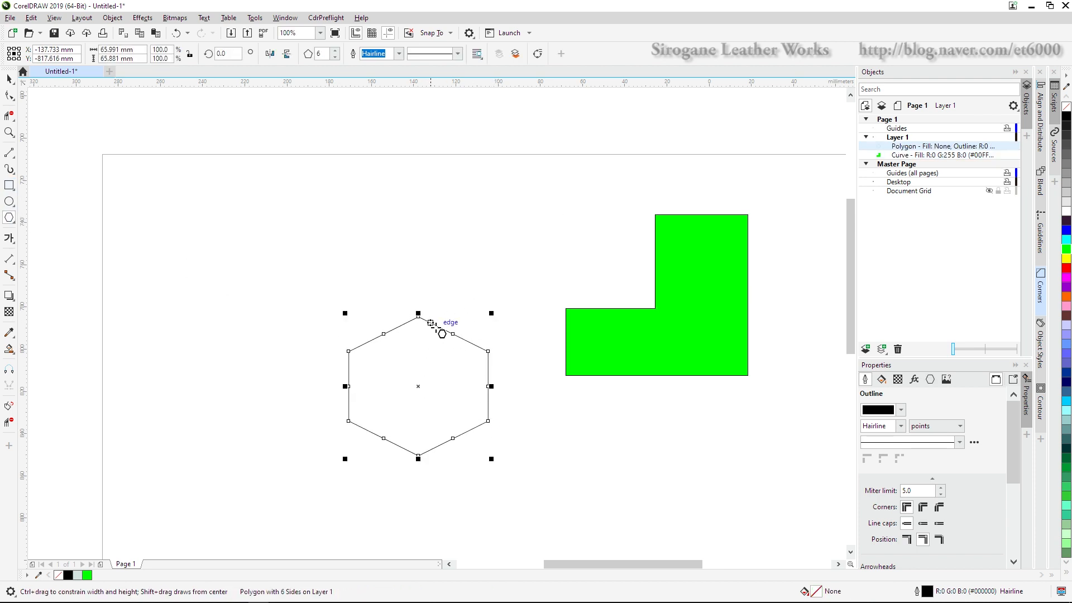
pyautogui.press('F10')
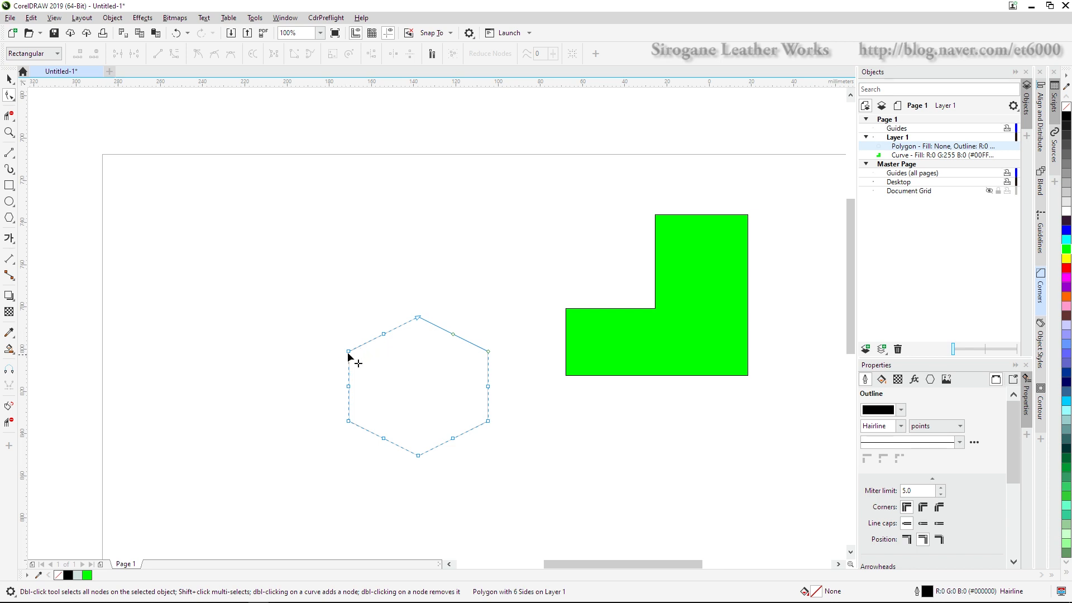
pyautogui.click(349, 352)
pyautogui.moveTo(349, 352); pyautogui.dragTo(325, 325)
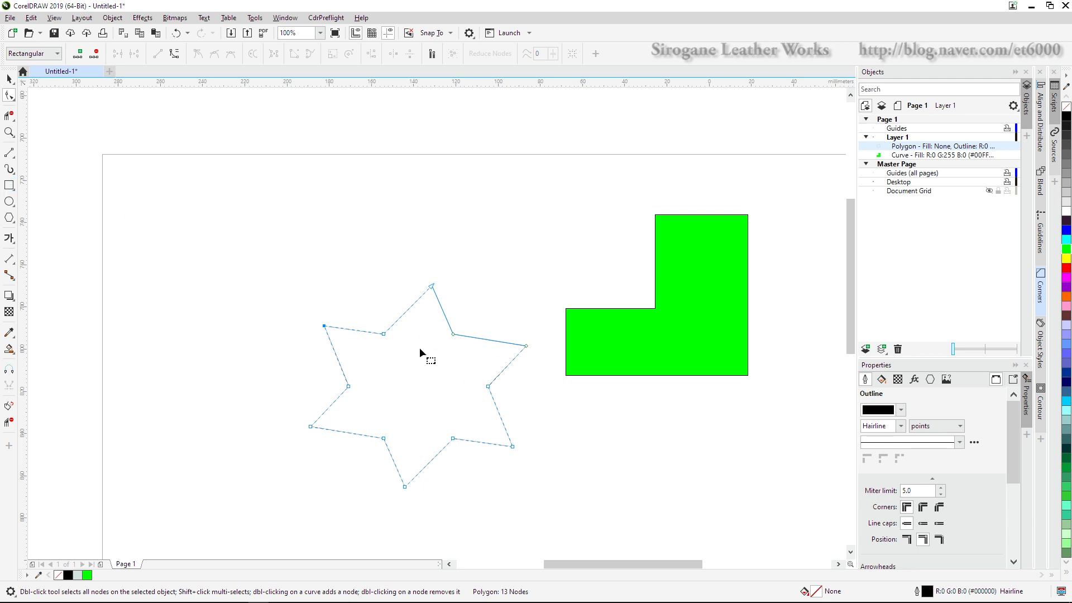
# - Open the Corners settings and keep the object list and outline properties visible beside them
pyautogui.click(1041, 284)
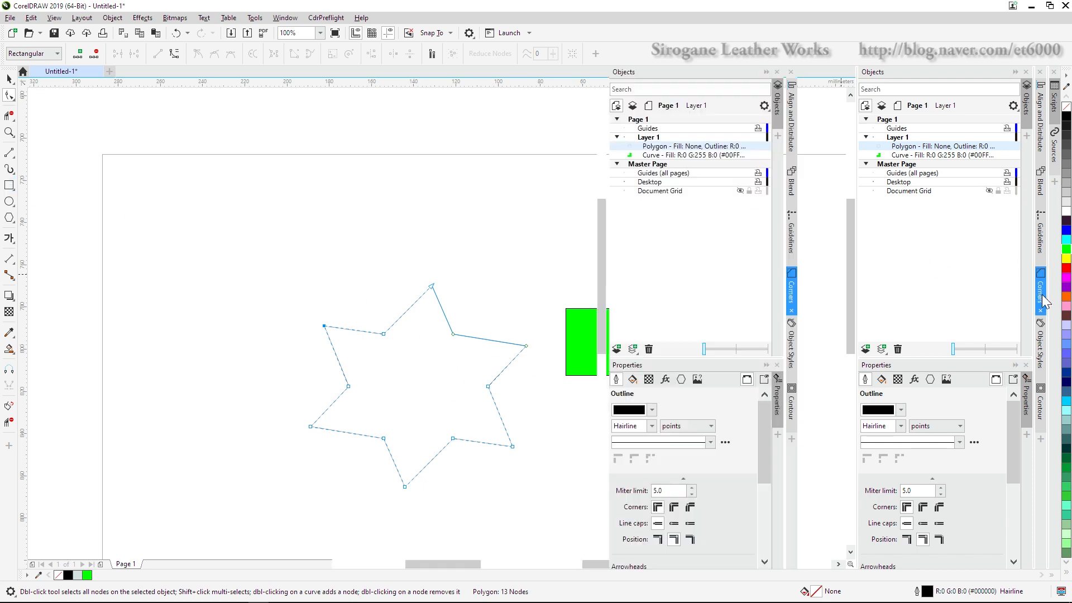
pyautogui.click(766, 71)
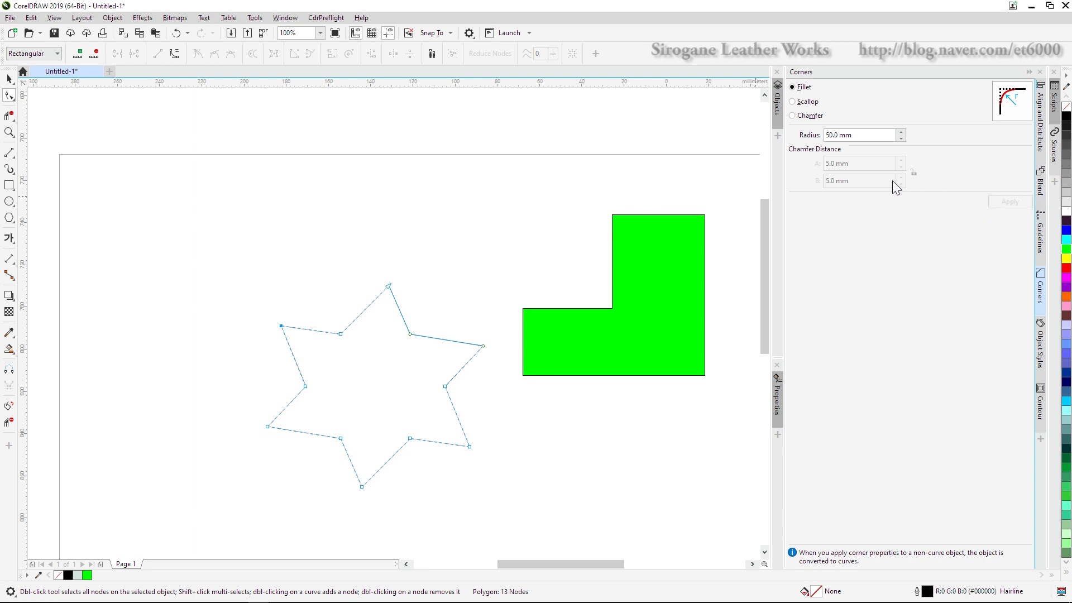
pyautogui.click(778, 101)
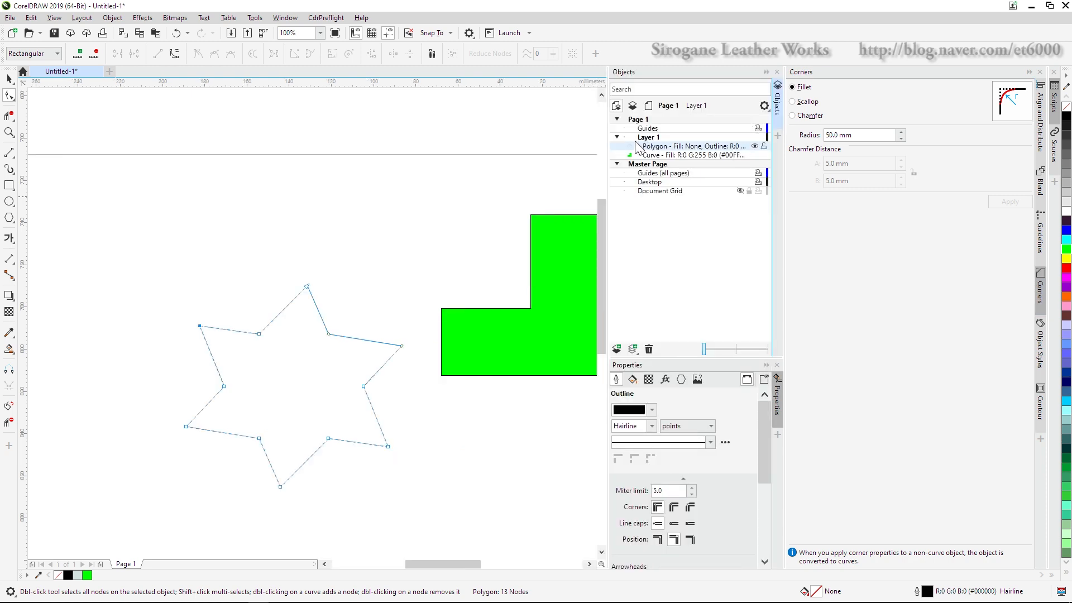
# - Convert the six-pointed star polygon to curves
pyautogui.click(9, 78)
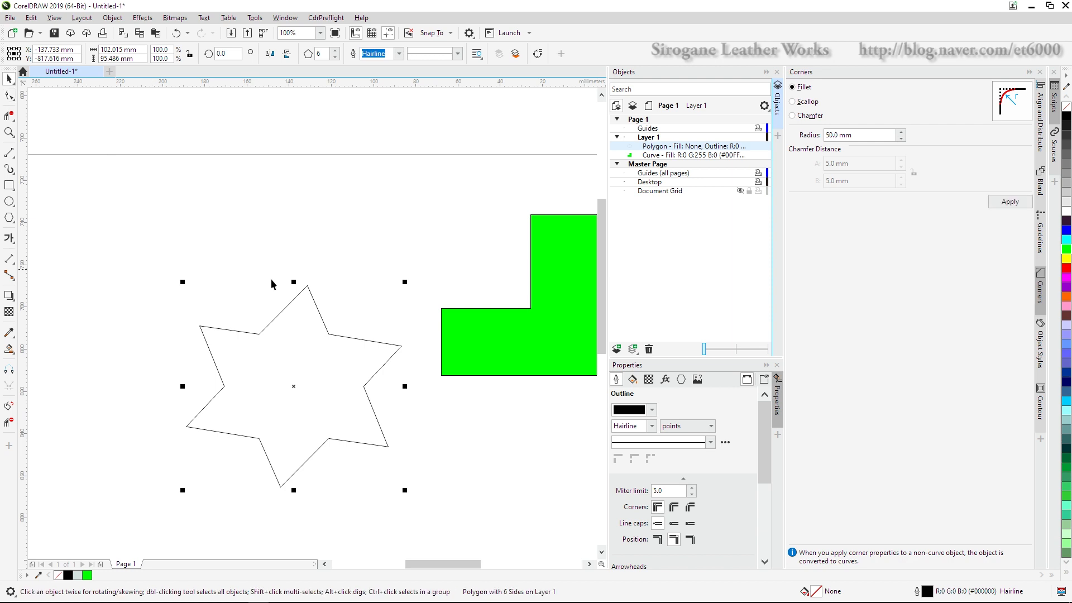
pyautogui.rightClick(277, 317)
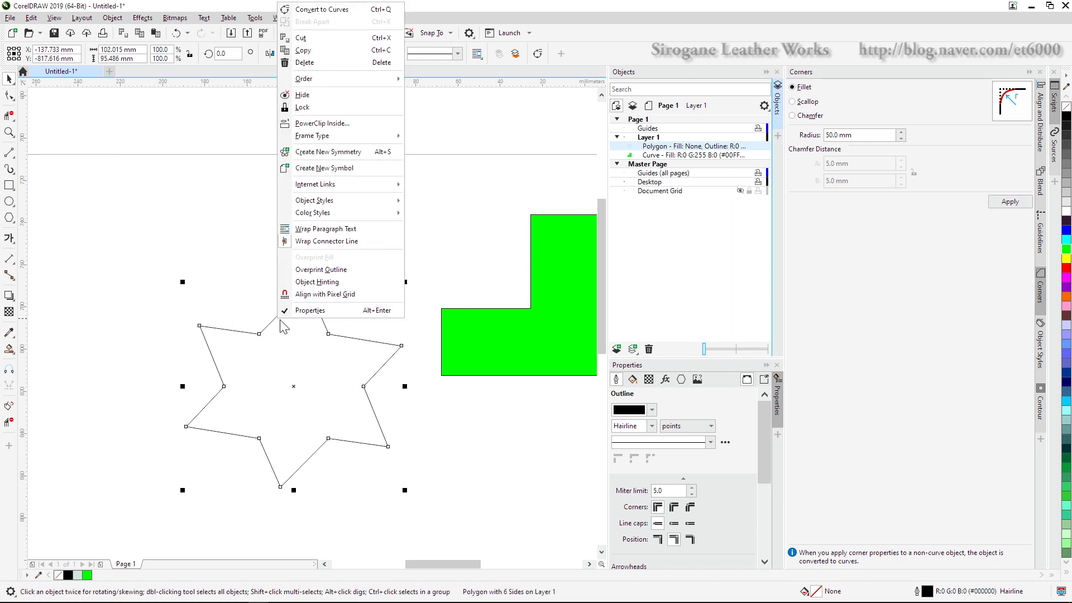
pyautogui.click(333, 11)
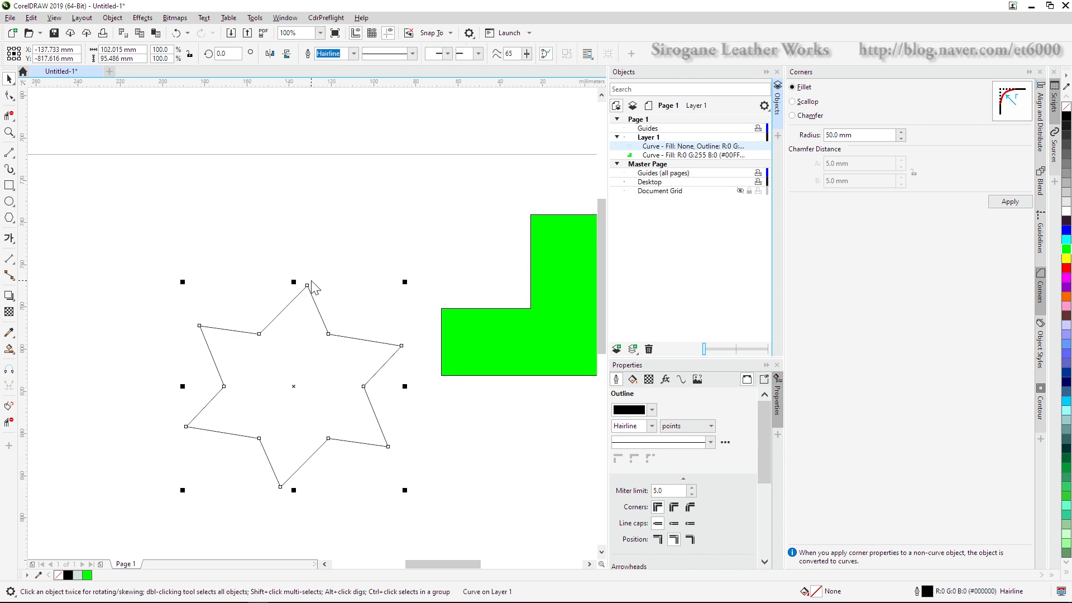
# - Fillet the star's upper inner corner, between its top and upper-left points, with a 50 mm radius
pyautogui.press('F10')
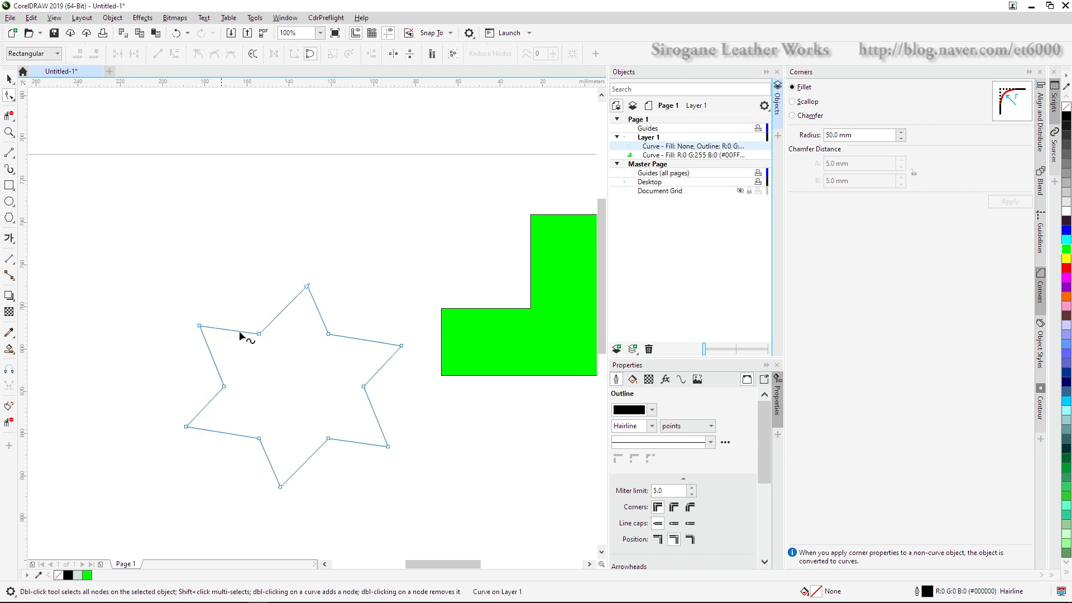
pyautogui.click(260, 333)
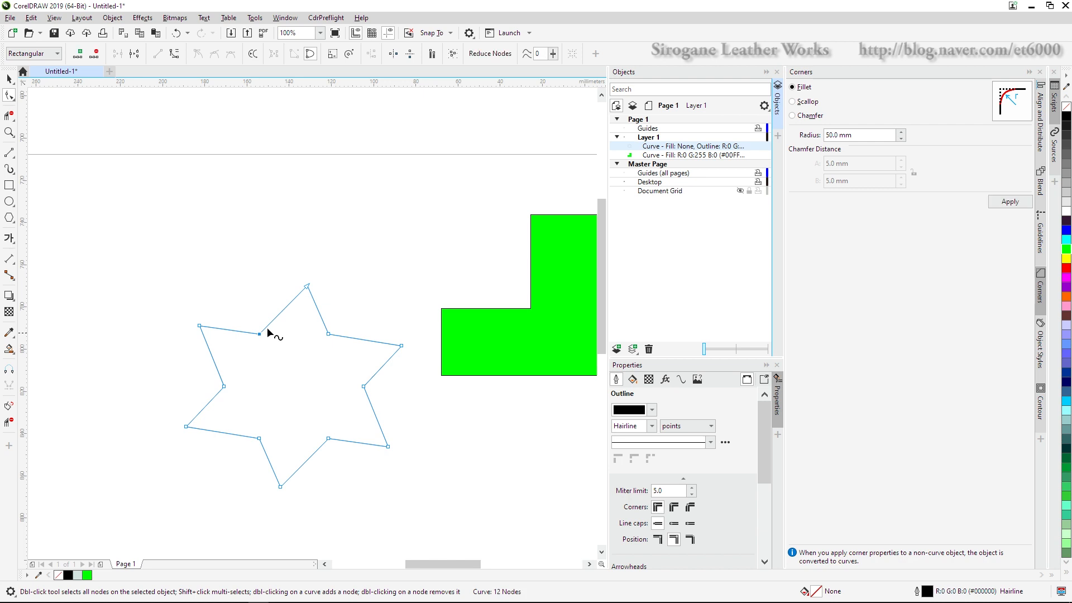
pyautogui.click(1010, 202)
# - Apply the 50 mm fillet to the star's five remaining inner corners
pyautogui.click(225, 388)
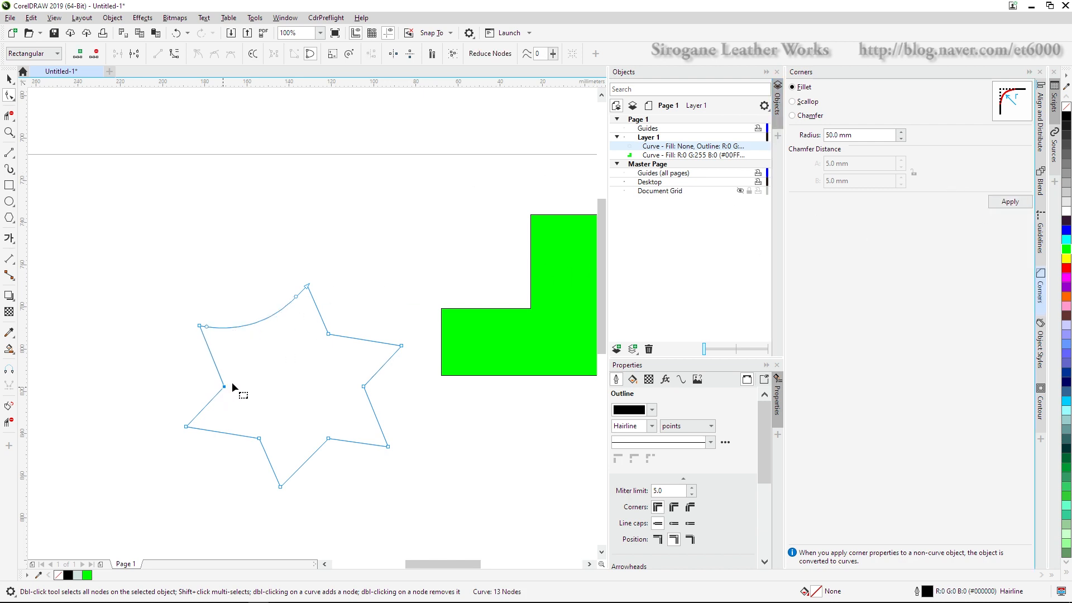
pyautogui.keyDown('shift'); pyautogui.click(328, 333); pyautogui.keyUp('shift')
pyautogui.keyDown('shift'); pyautogui.click(364, 387); pyautogui.keyUp('shift')
pyautogui.click(1006, 202)
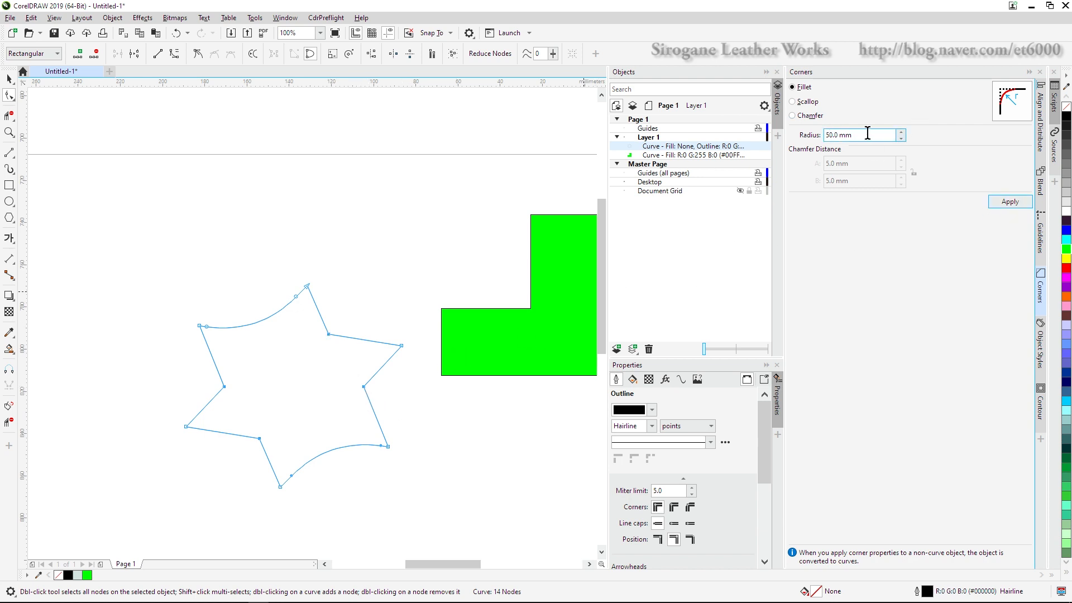
pyautogui.click(471, 452)
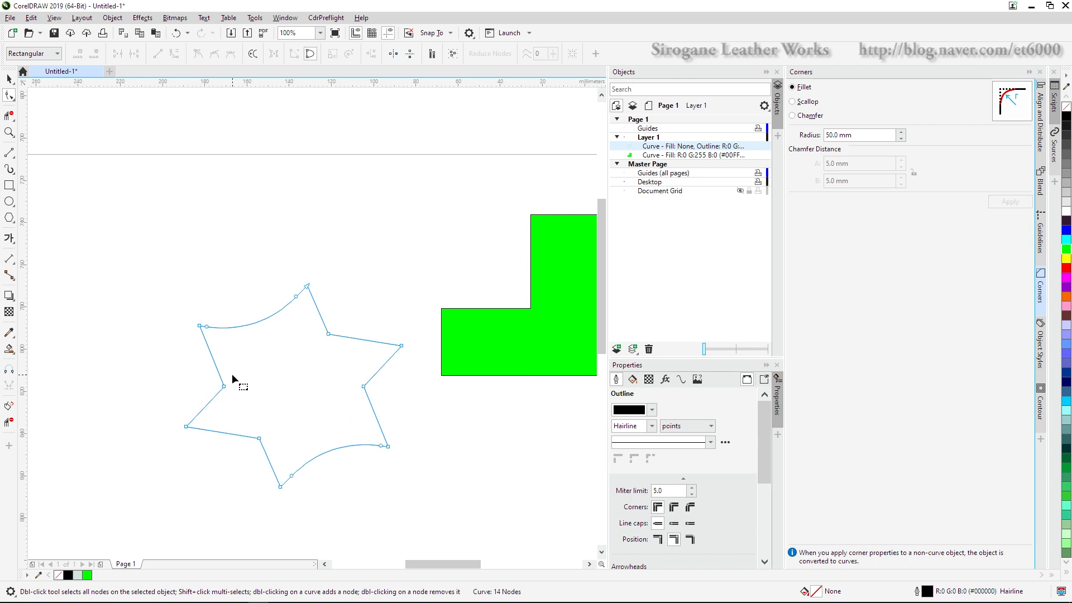
# - Set the fillet radius to 30 mm and apply it to the star's four inner corners that are still sharp
pyautogui.tripleClick(865, 135)
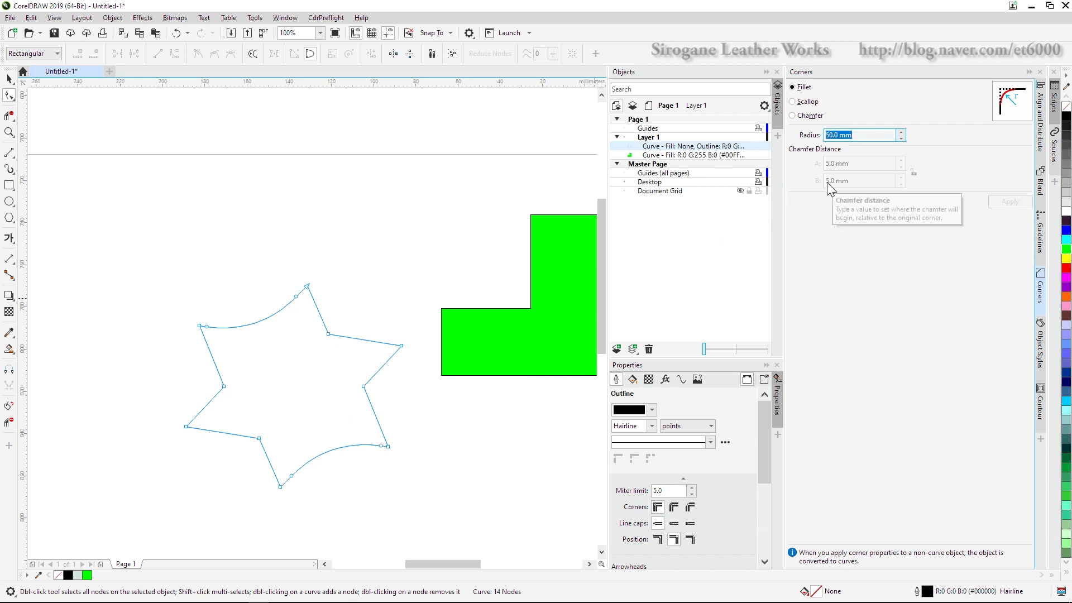
pyautogui.write('30')
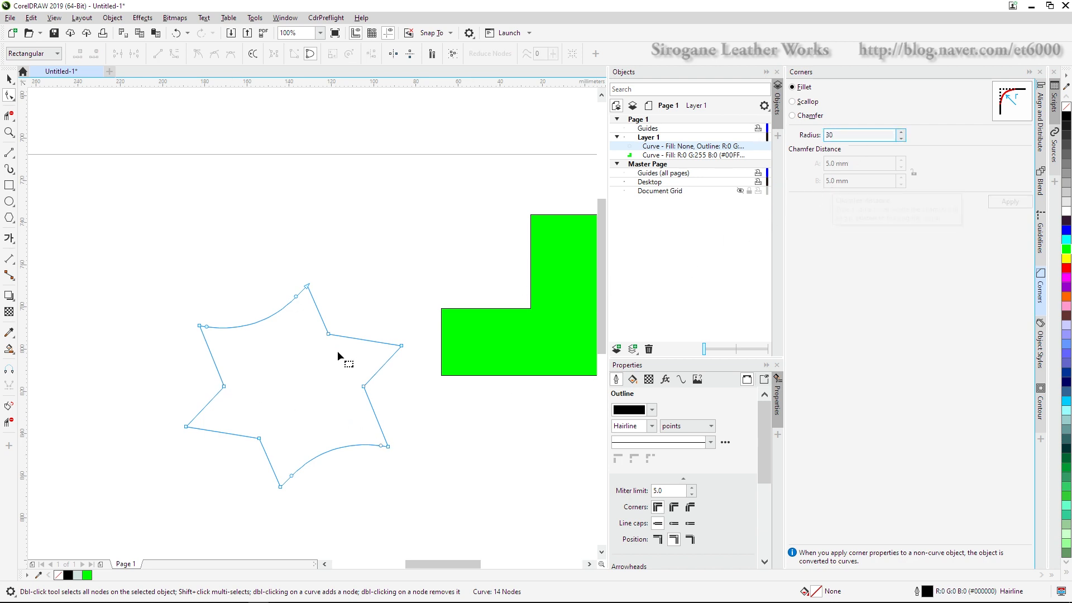
pyautogui.click(328, 334)
pyautogui.keyDown('shift'); pyautogui.click(364, 387); pyautogui.keyUp('shift')
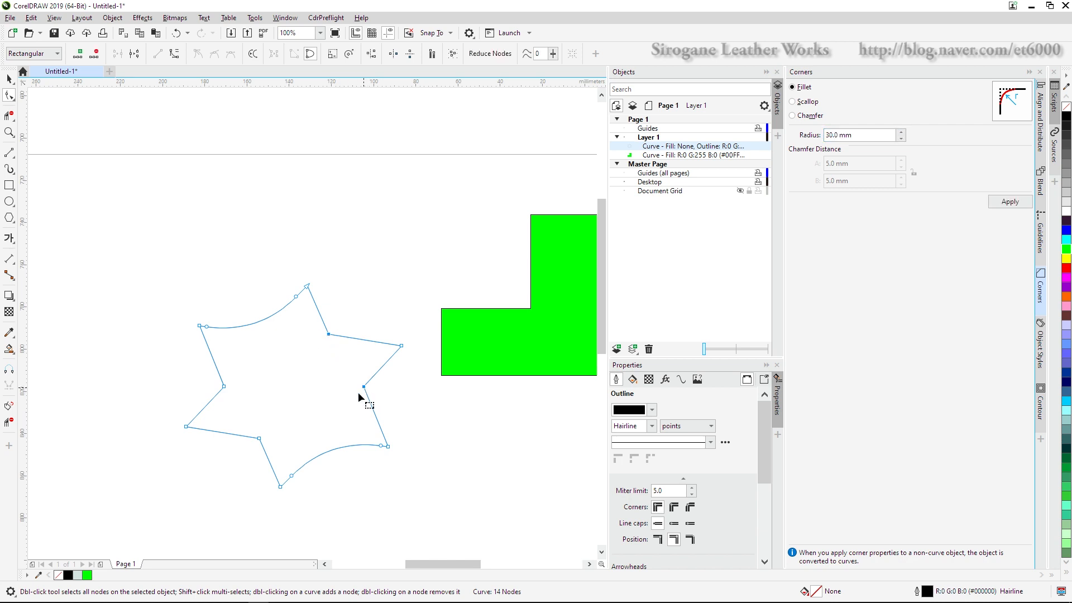
pyautogui.keyDown('shift'); pyautogui.click(259, 439); pyautogui.keyUp('shift')
pyautogui.click(1010, 202)
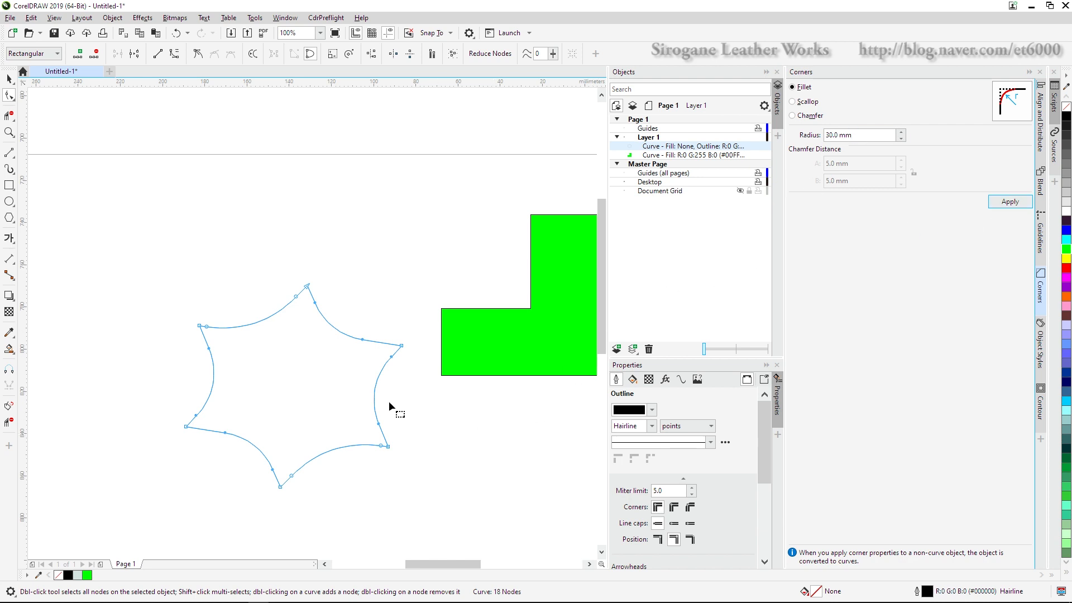
# - Move the filleted star up and to the left to free drawing space, and deselect it
pyautogui.click(9, 78)
pyautogui.click(183, 246)
pyautogui.click(373, 400)
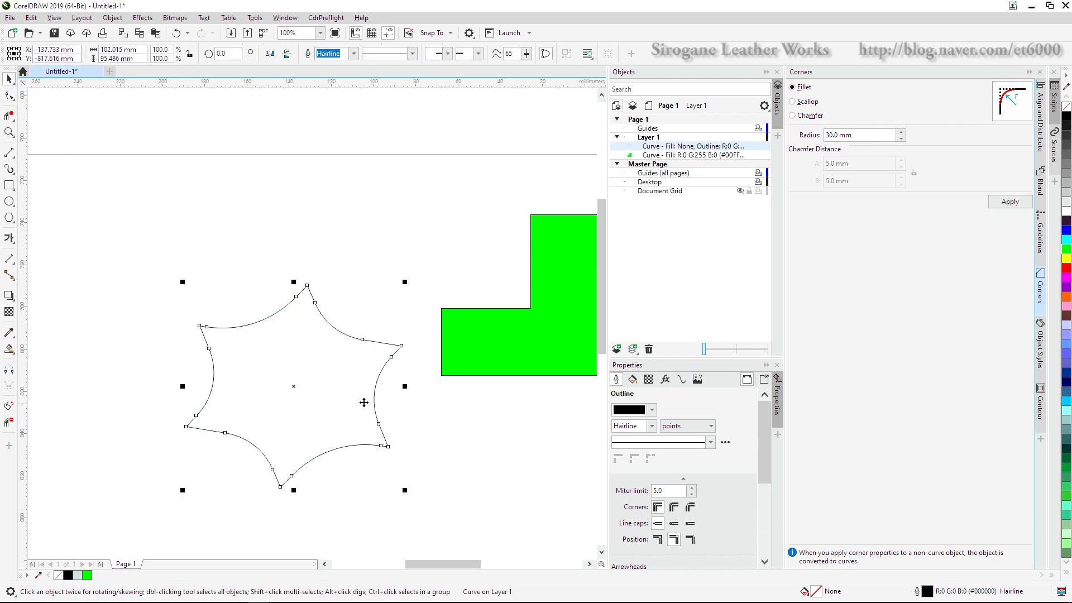
pyautogui.moveTo(373, 400); pyautogui.dragTo(290, 300)
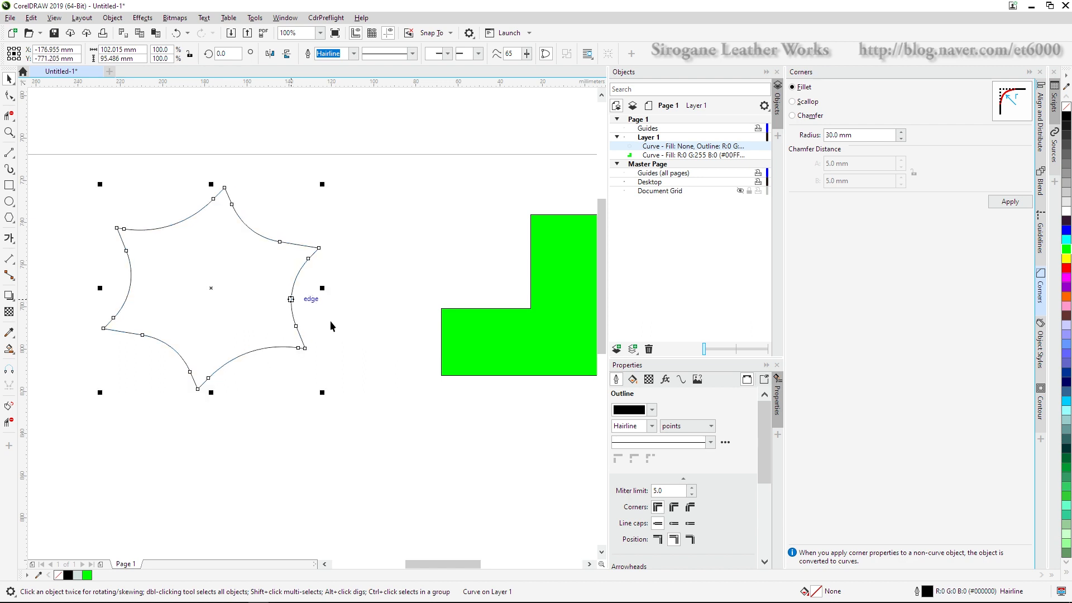
pyautogui.click(353, 311)
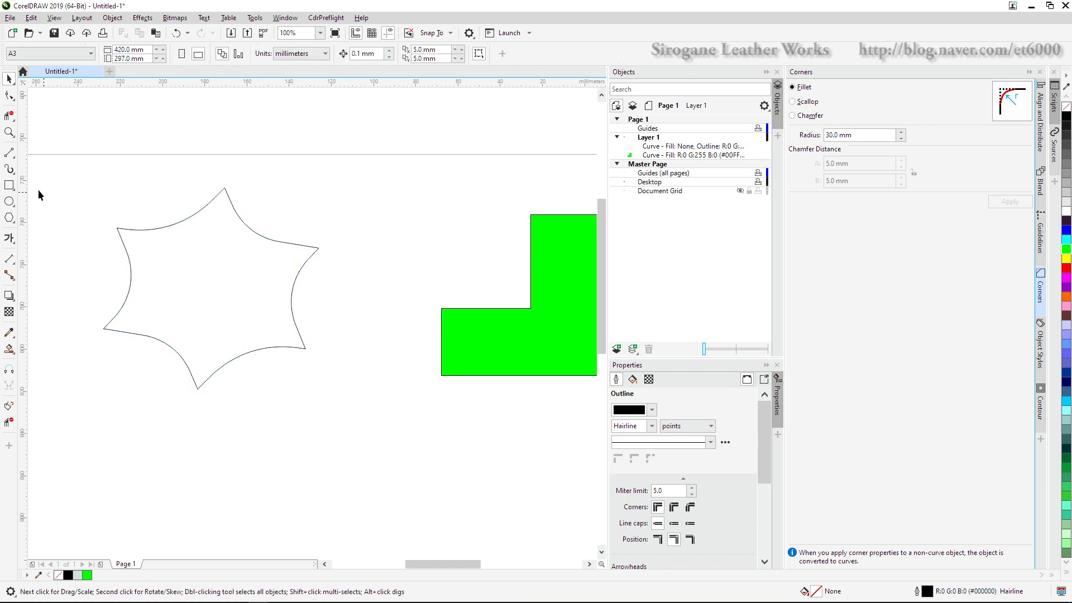
# - Draw a rectangle about 62 × 48 mm below the star and round all its corners to about 12.7 mm
pyautogui.click(9, 184)
pyautogui.moveTo(303, 404); pyautogui.dragTo(435, 506)
pyautogui.press('F10')
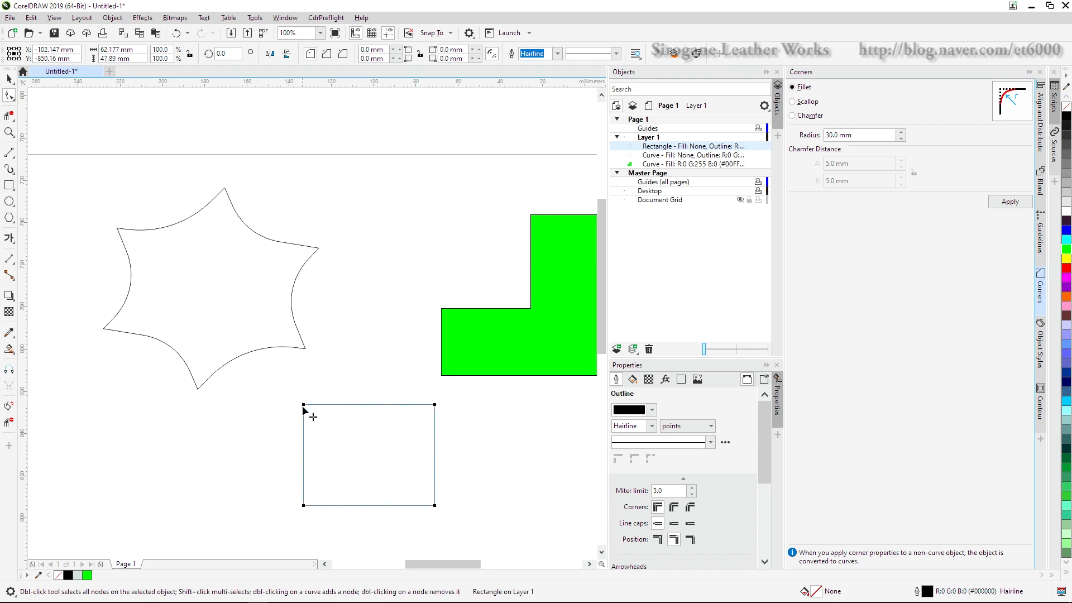
pyautogui.moveTo(304, 407); pyautogui.dragTo(311, 430)
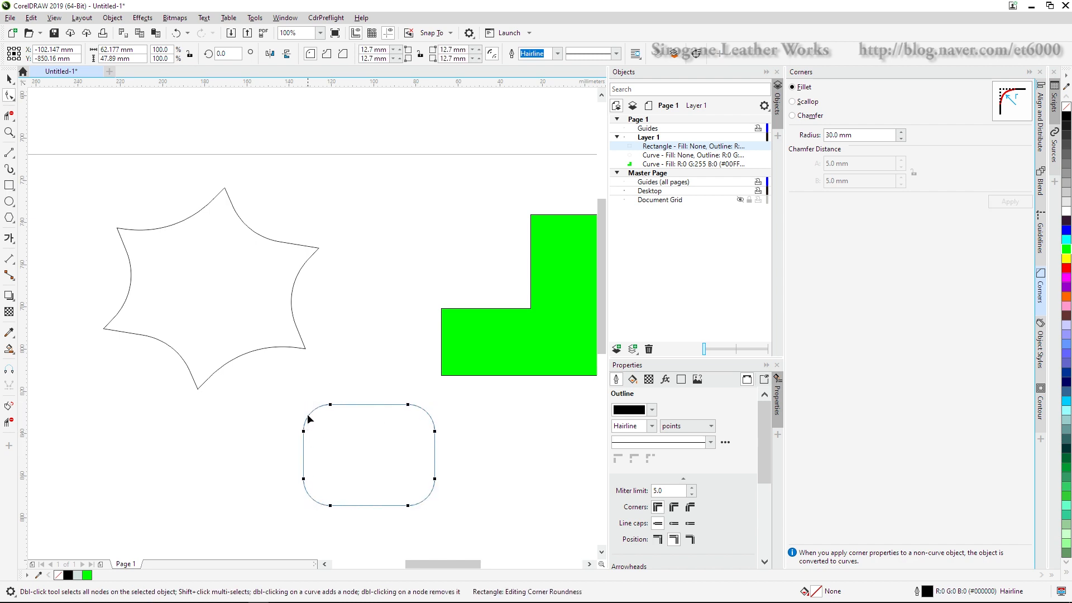
# - Convert the rounded rectangle to curves and pull the node at the right end of its top edge upward
pyautogui.press('space')
pyautogui.rightClick(348, 416)
pyautogui.click(383, 107)
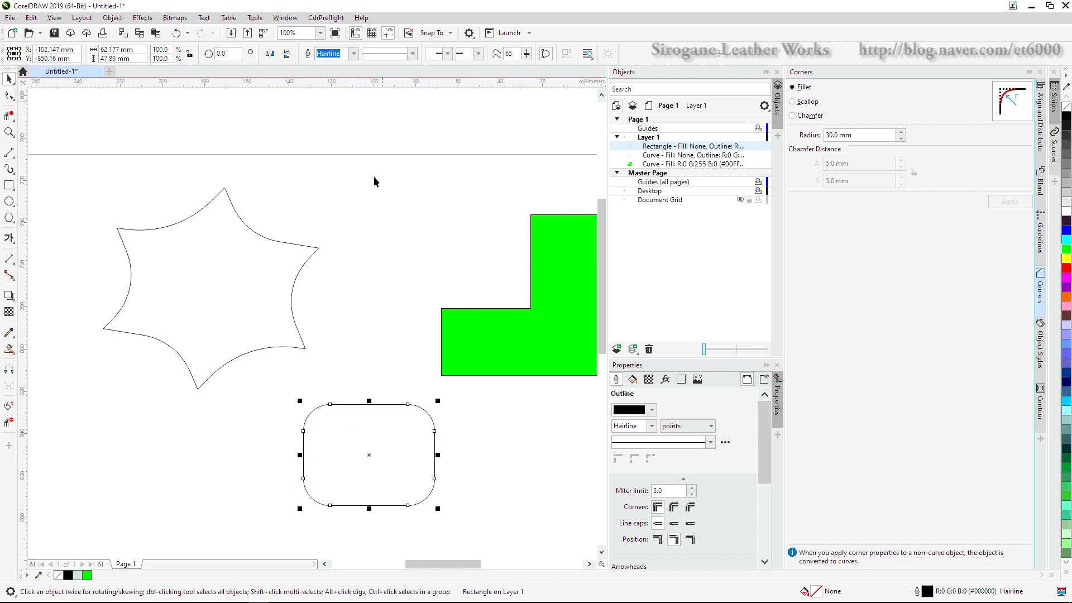
pyautogui.press('space')
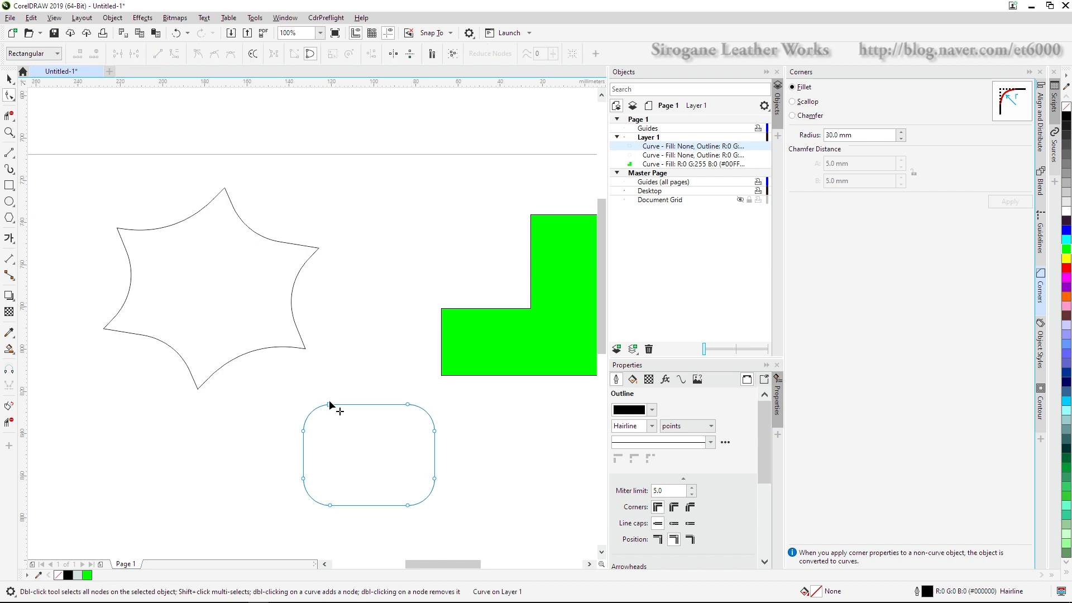
pyautogui.moveTo(409, 405); pyautogui.dragTo(424, 347)
pyautogui.click(487, 414)
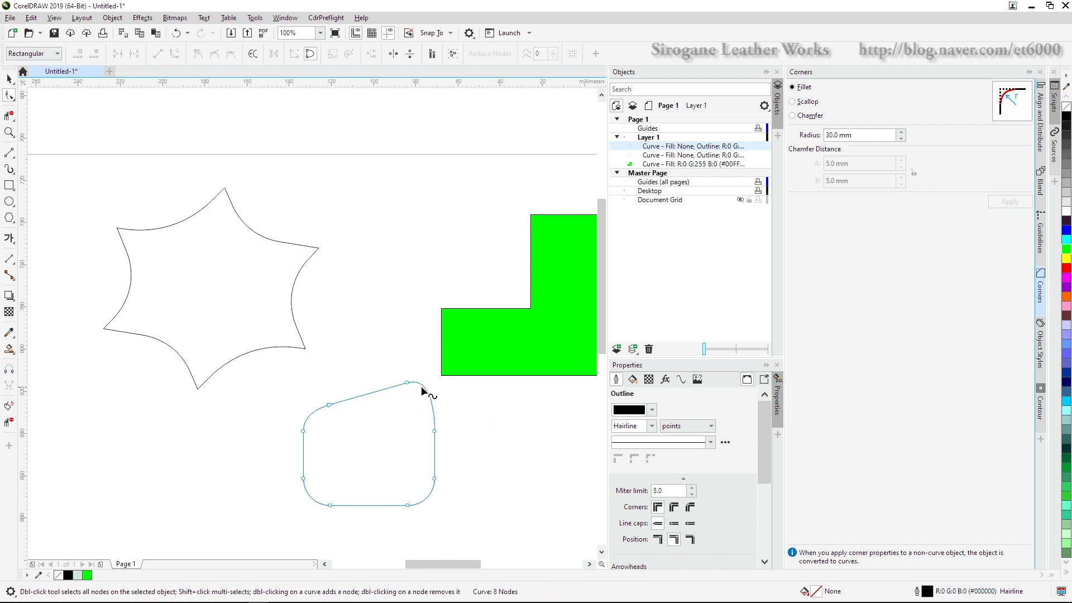
# - Make the raised node a cusp and swing its curve handle upward to form a sharp corner
pyautogui.click(408, 383)
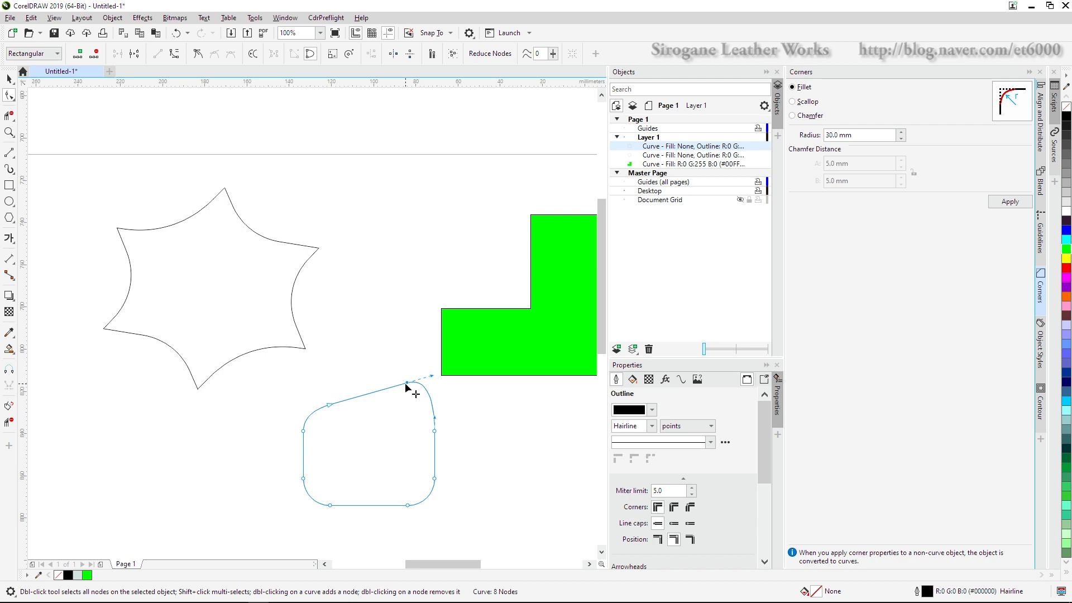
pyautogui.rightClick(404, 383)
pyautogui.click(430, 477)
pyautogui.moveTo(433, 376); pyautogui.dragTo(409, 353)
pyautogui.click(461, 430)
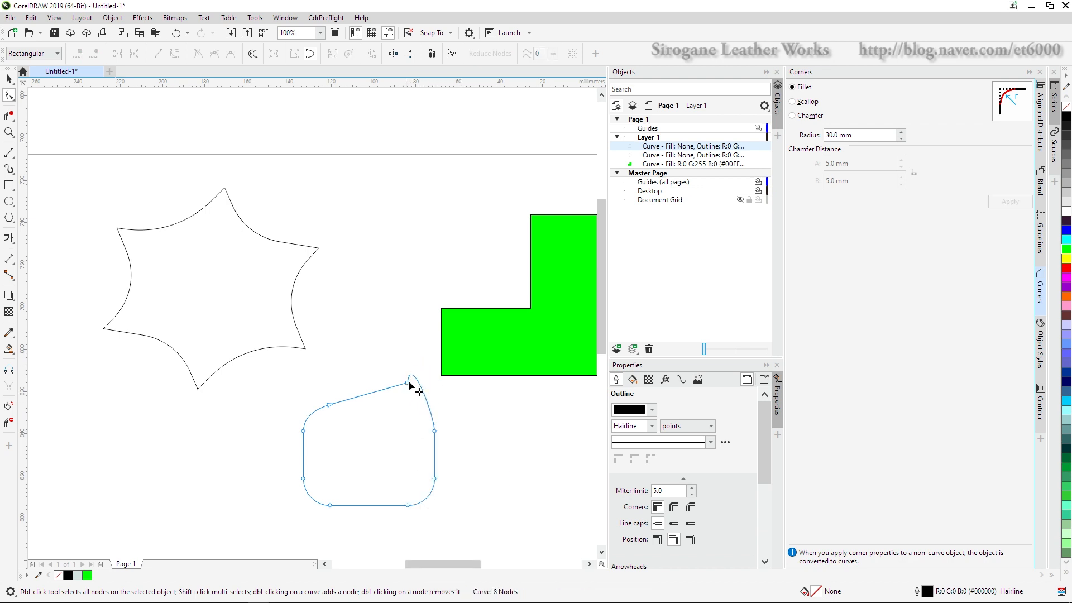
# - Fillet the new cusp corner of the rounded shape with a 5 mm radius
pyautogui.click(408, 383)
pyautogui.click(857, 135)
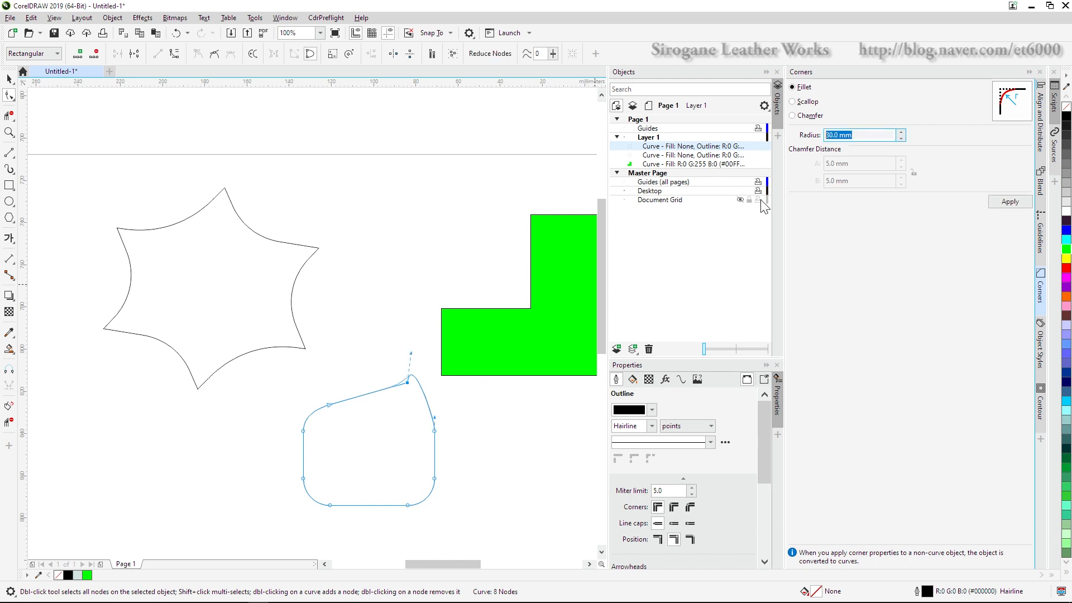
pyautogui.write('5')
pyautogui.click(1002, 201)
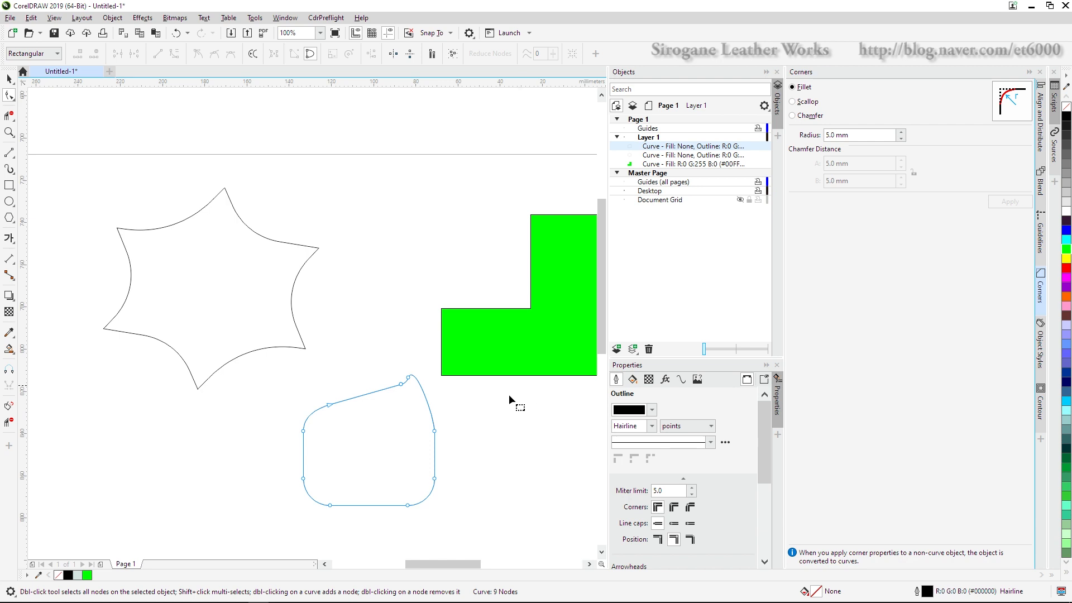
# - Smart Fill the star with light grey-blue (#D4E3E3) and a 0.75 pt outline, and move the filled shape below the original star
pyautogui.scroll(-1, 496, 402)
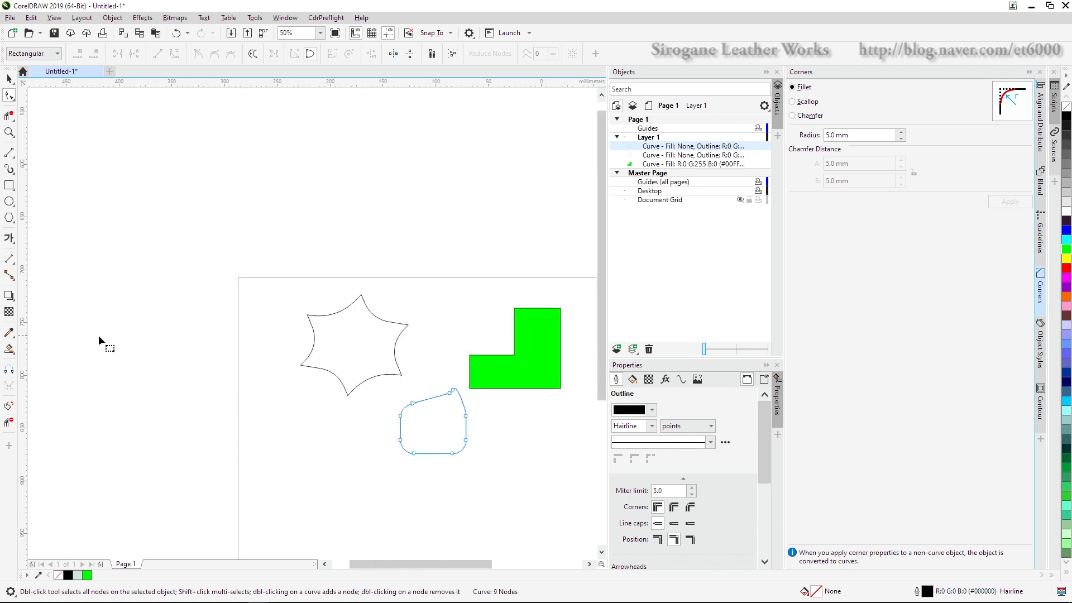
pyautogui.click(9, 349)
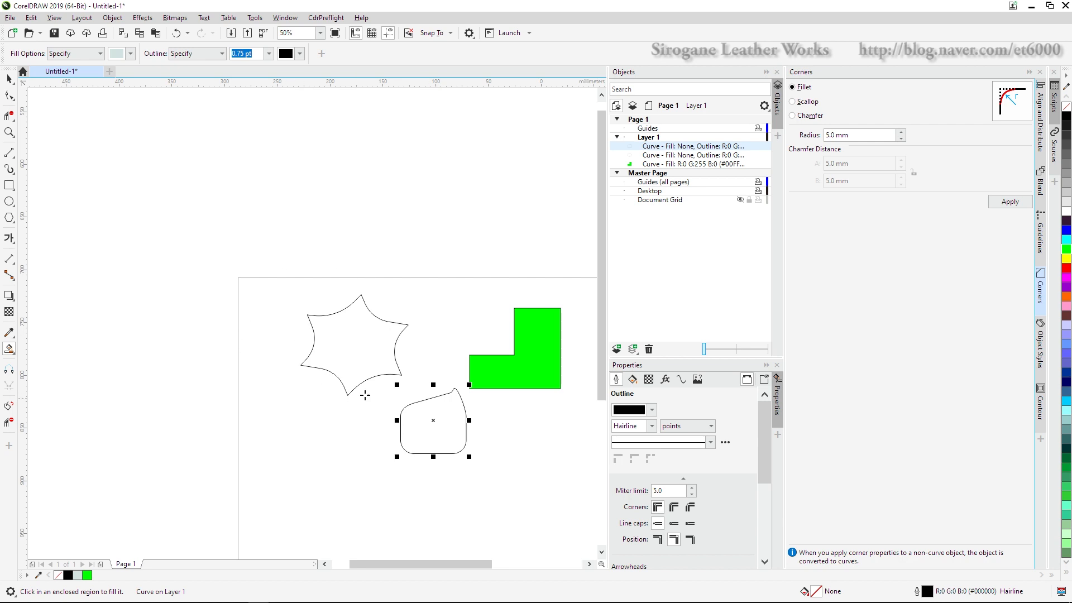
pyautogui.scroll(1, 359, 350)
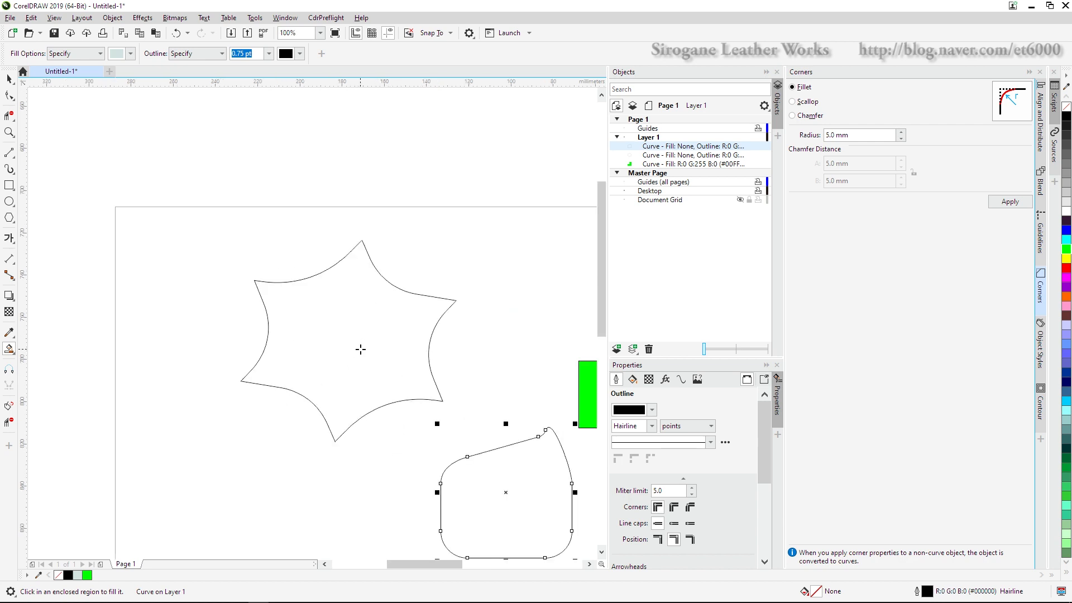
pyautogui.scroll(-1, 359, 350)
pyautogui.click(355, 347)
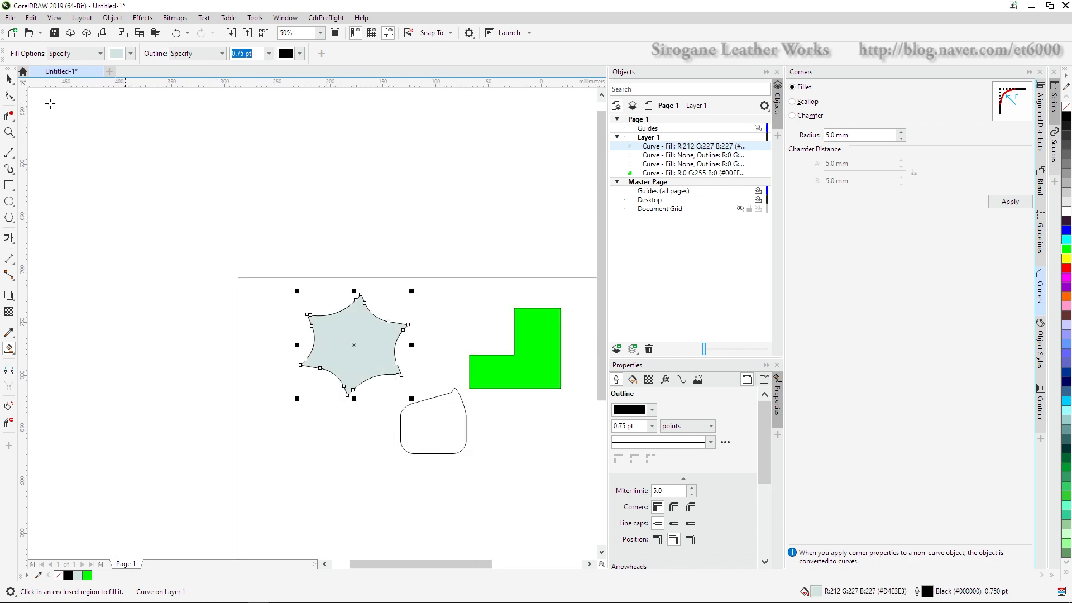
pyautogui.click(9, 79)
pyautogui.click(326, 447)
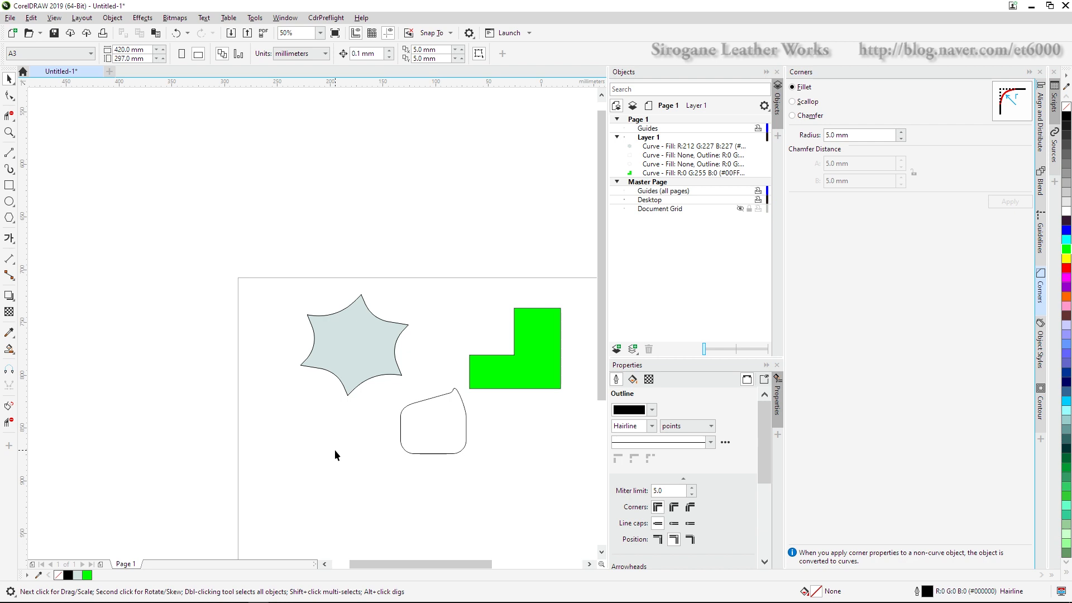
pyautogui.moveTo(351, 370); pyautogui.dragTo(295, 492)
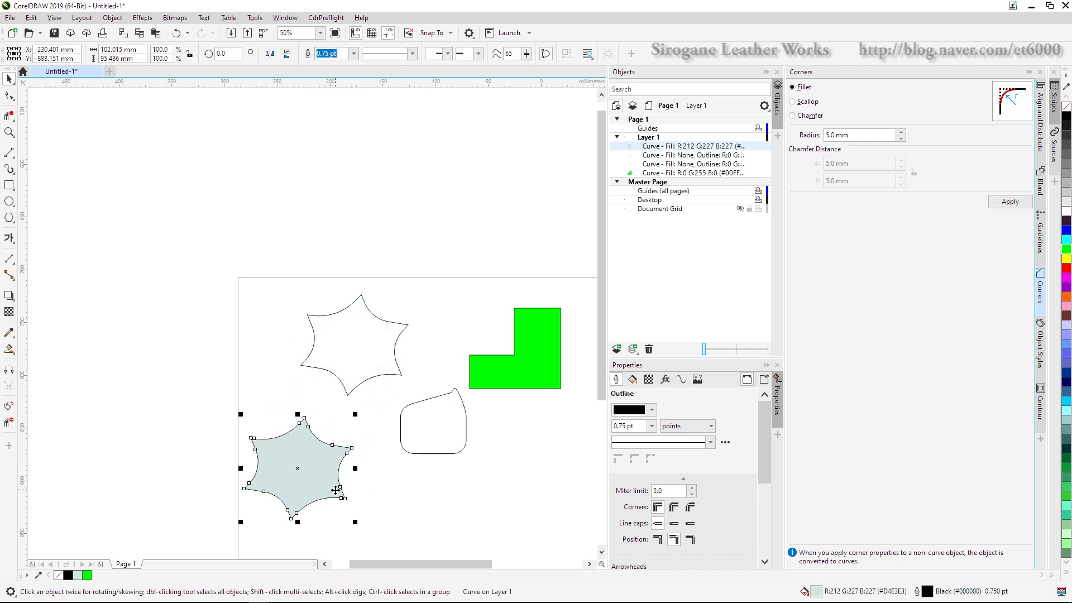
# - Delete the grey-blue filled star copy
pyautogui.click(381, 484)
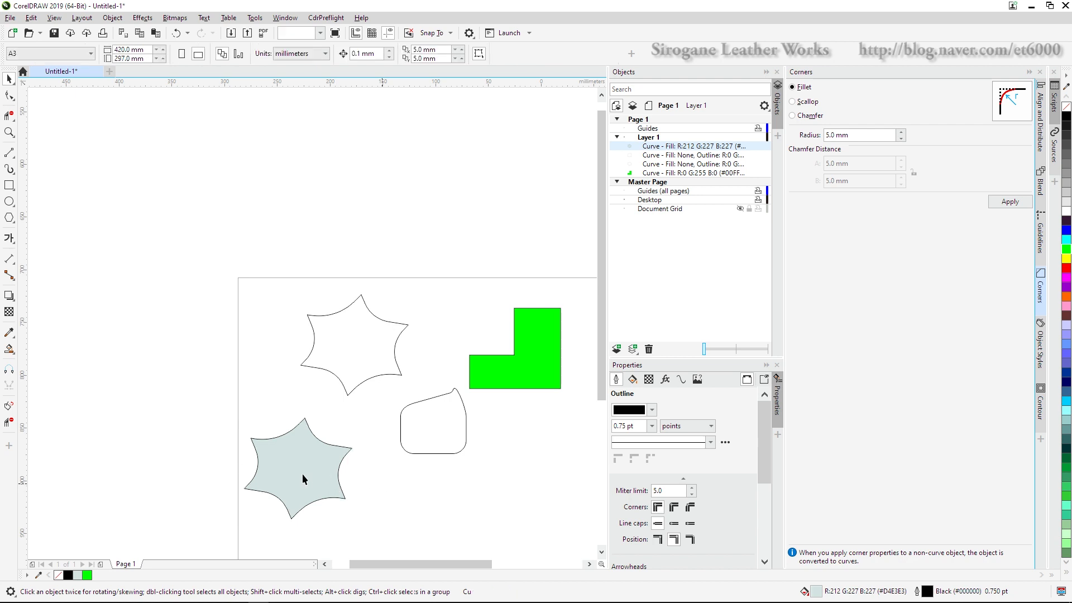
pyautogui.click(302, 473)
pyautogui.press('Delete')
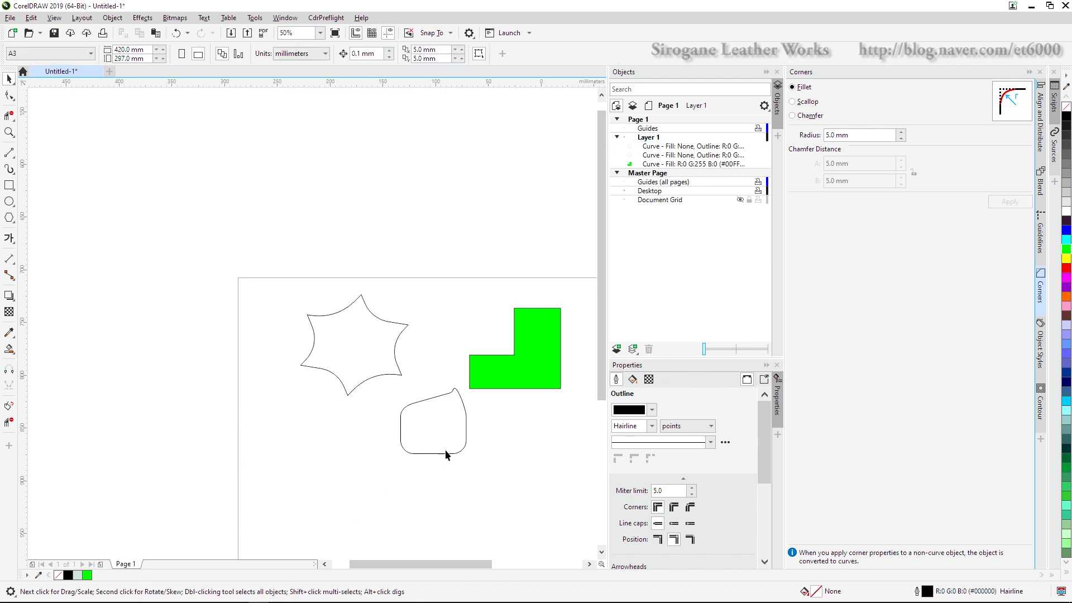
# - Move the rounded shape up and to the left so it overlaps the star's left side
pyautogui.scroll(2, 439, 401)
pyautogui.moveTo(417, 449); pyautogui.dragTo(178, 304)
pyautogui.click(170, 422)
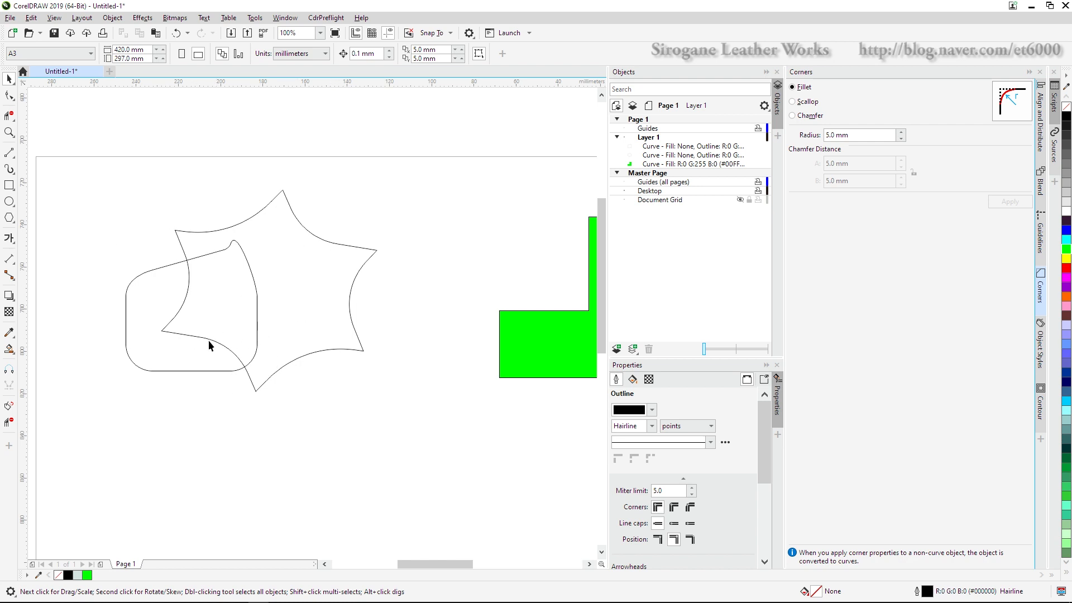
# - Smart Fill the part of the rounded shape outside the star with light grey-blue (#D4E3E3) and a 0.75 pt outline
pyautogui.click(9, 350)
pyautogui.click(160, 290)
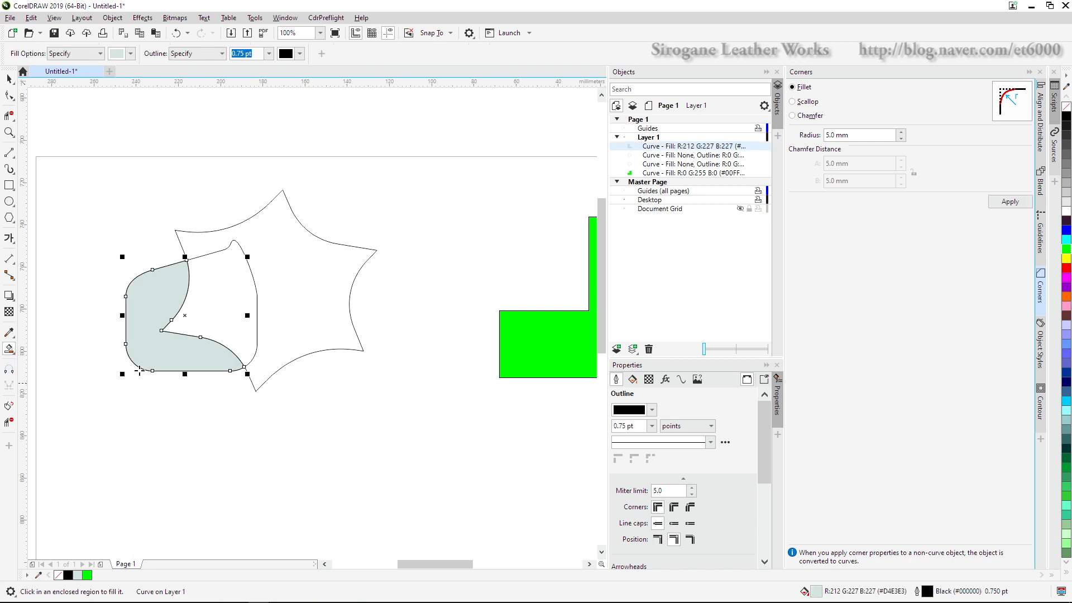
pyautogui.click(9, 79)
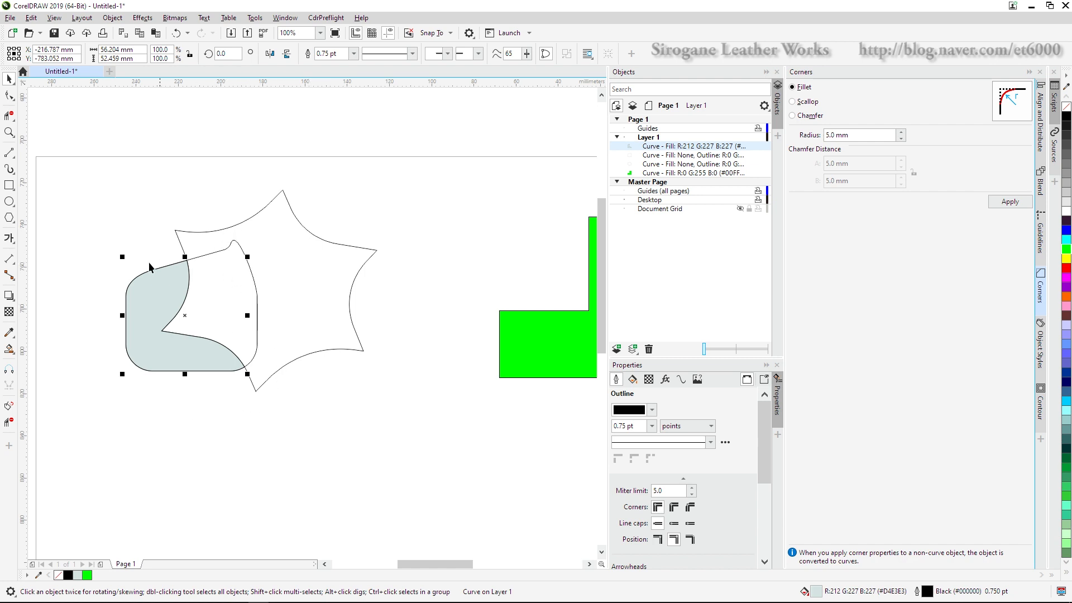
# - Remove the rounded shape's outline segment inside the star with Virtual Segment Delete
pyautogui.click(9, 115)
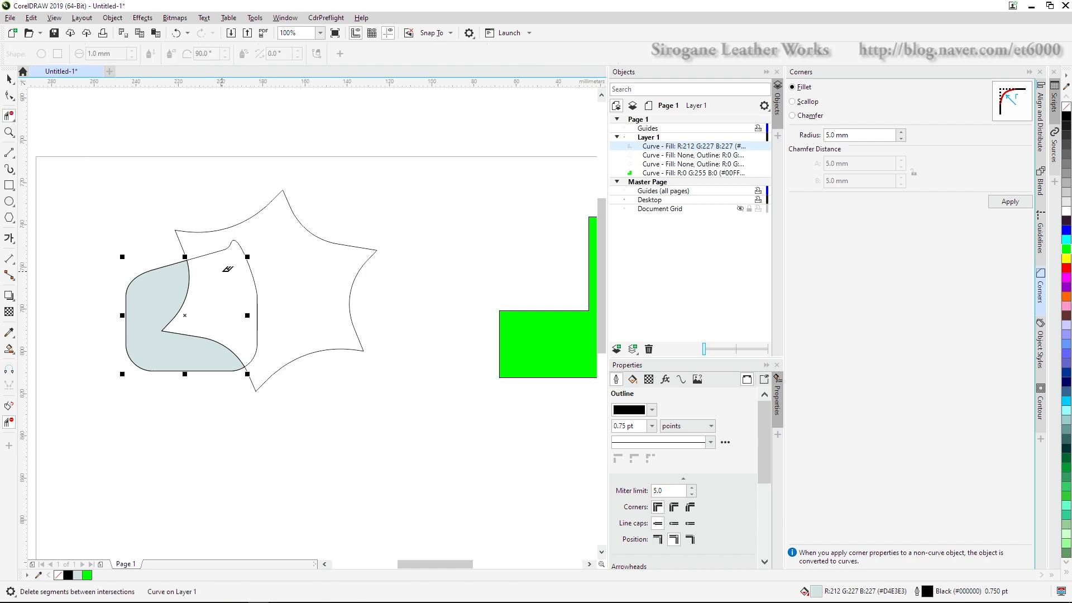
pyautogui.click(245, 253)
pyautogui.click(9, 79)
# - Smart Fill the whole star with light grey-blue (#D4E3E3) and a 0.75 pt outline, and deselect it
pyautogui.click(9, 350)
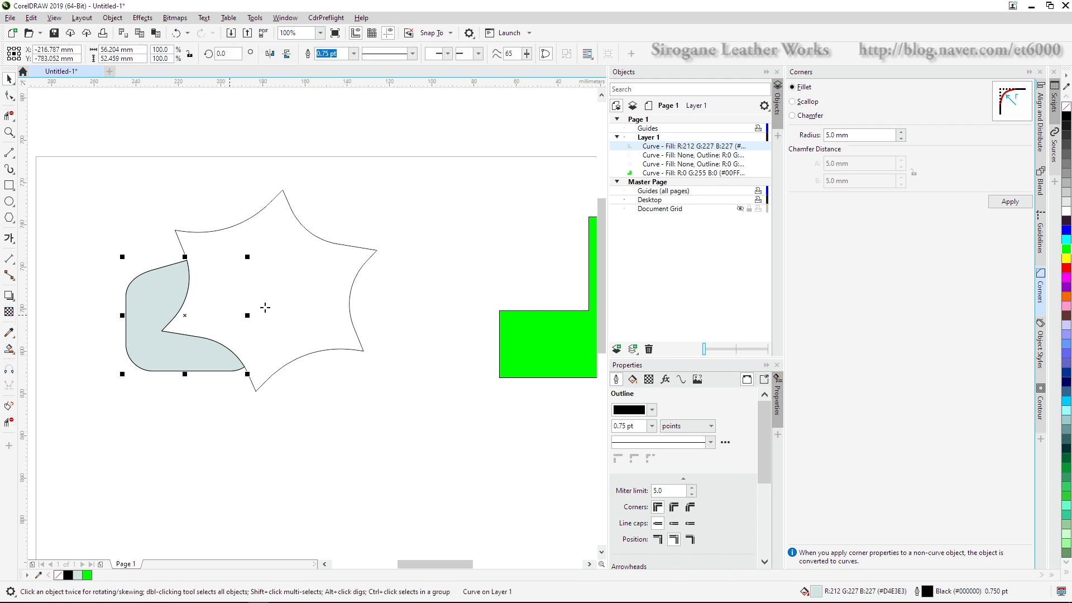
pyautogui.click(264, 307)
pyautogui.click(10, 80)
pyautogui.click(106, 275)
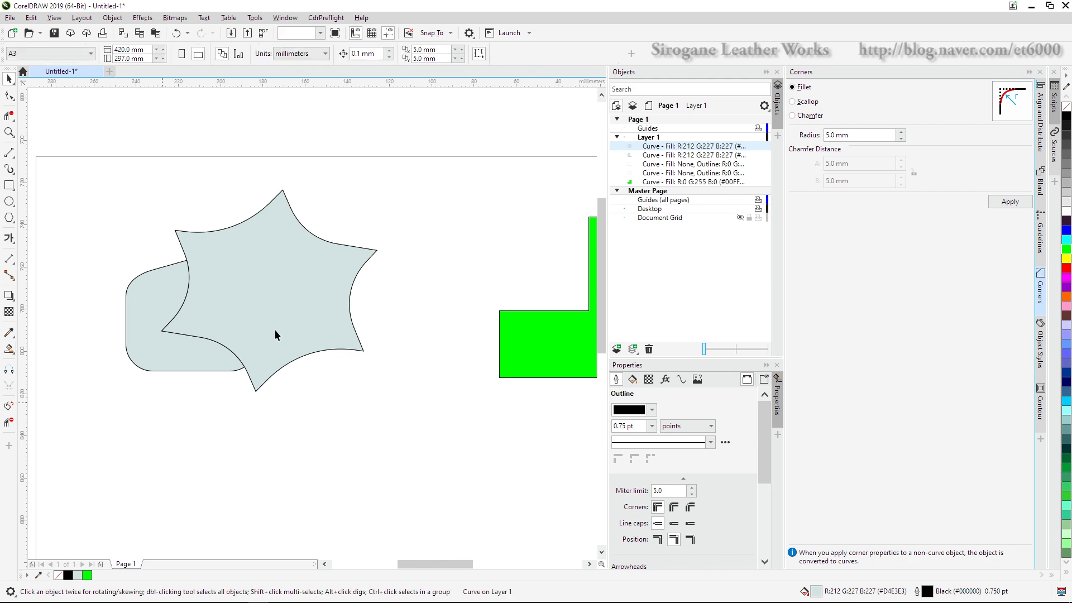
# - Move the filled star down and right and the filled rounded piece down, off their original outlines
pyautogui.moveTo(404, 434); pyautogui.dragTo(406, 436)
pyautogui.moveTo(185, 354); pyautogui.dragTo(168, 471)
pyautogui.click(237, 524)
# - Move the open unfilled rounded outline up and left, and the unfilled star outline up and right
pyautogui.moveTo(126, 313); pyautogui.dragTo(61, 251)
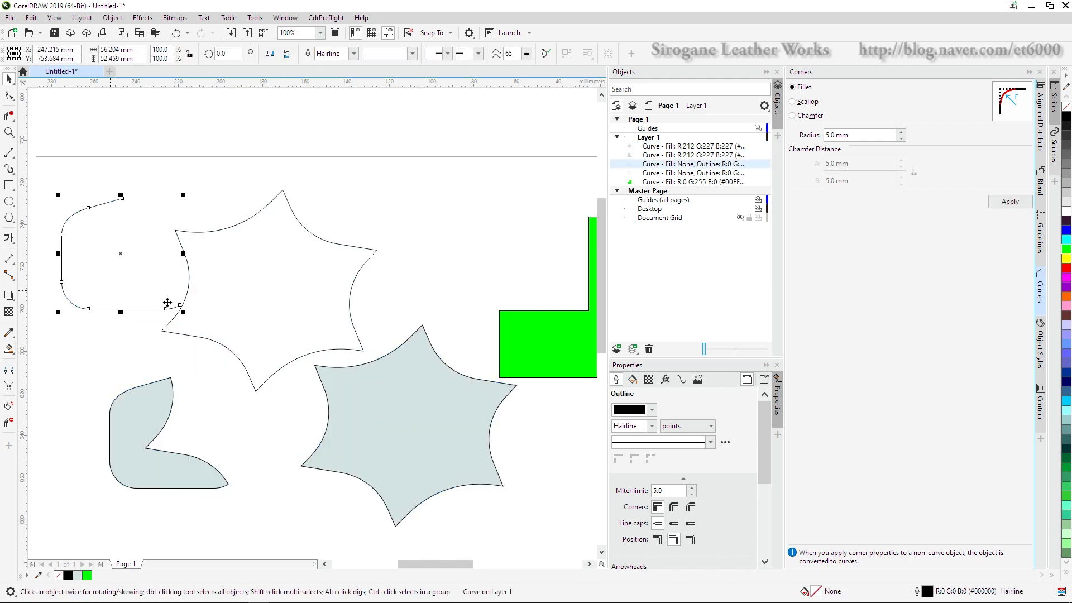
pyautogui.click(356, 226)
pyautogui.moveTo(356, 226); pyautogui.dragTo(476, 156)
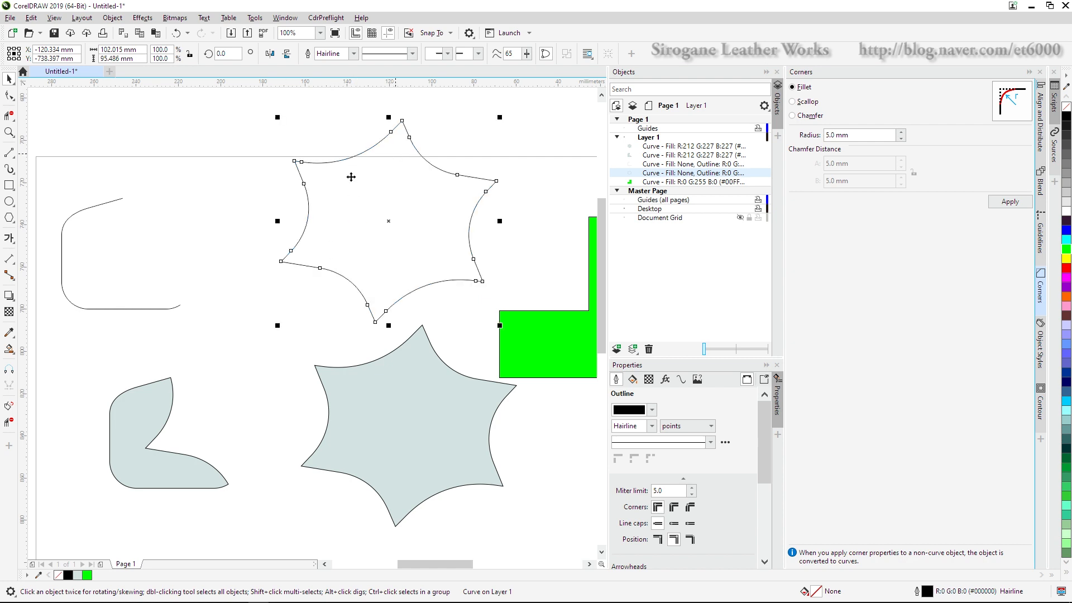
# - Place the filled star beside the filled rounded piece, and delete the unfilled star and rounded outlines
pyautogui.moveTo(345, 455); pyautogui.dragTo(193, 439)
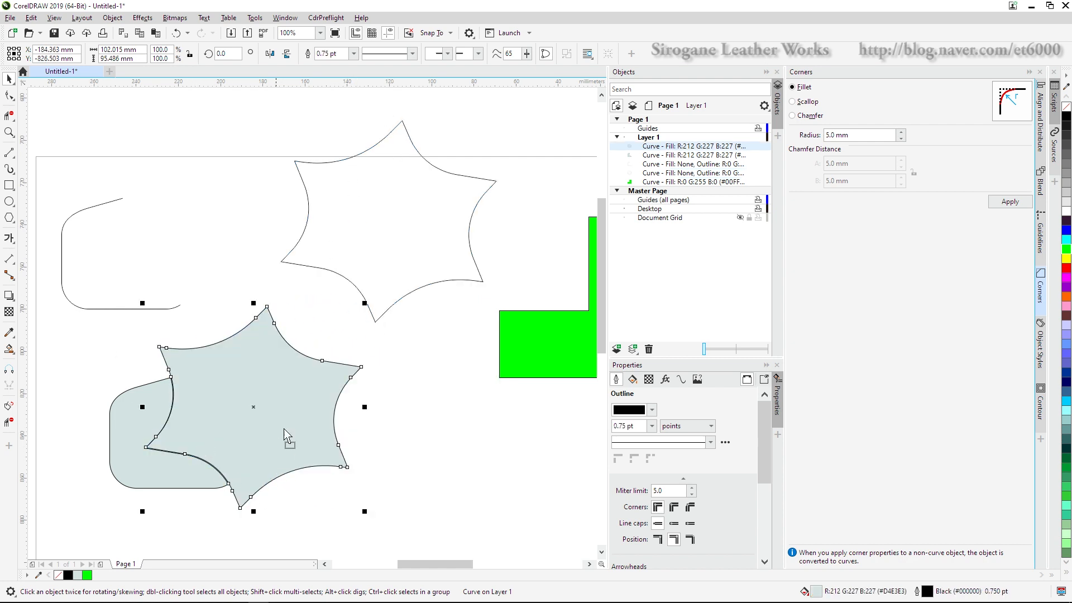
pyautogui.moveTo(284, 428); pyautogui.dragTo(308, 421)
pyautogui.click(403, 187)
pyautogui.click(376, 186)
pyautogui.press('Delete')
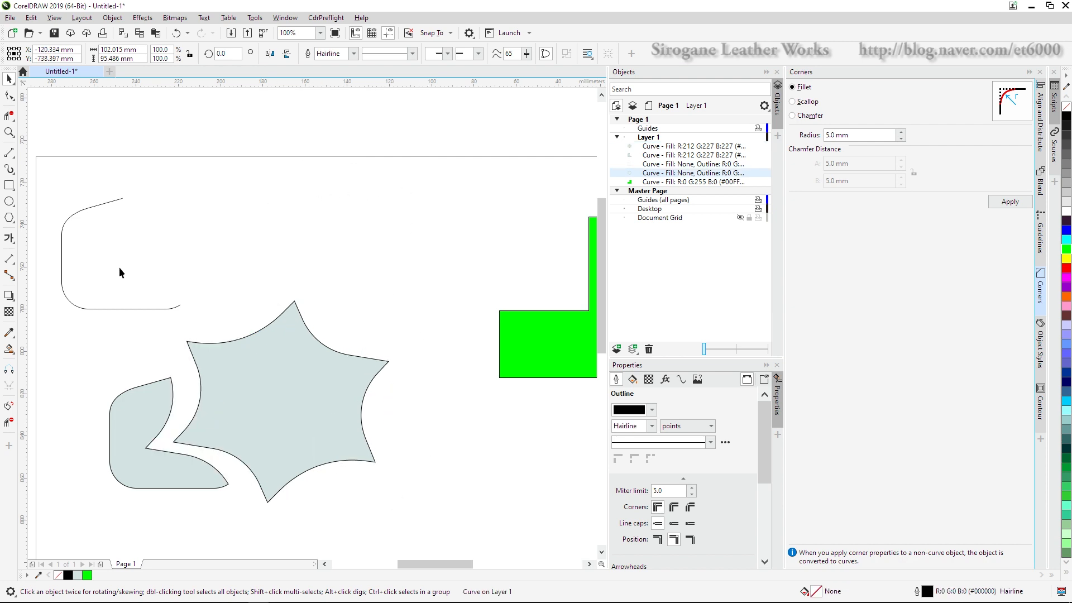
pyautogui.click(85, 308)
pyautogui.press('Delete')
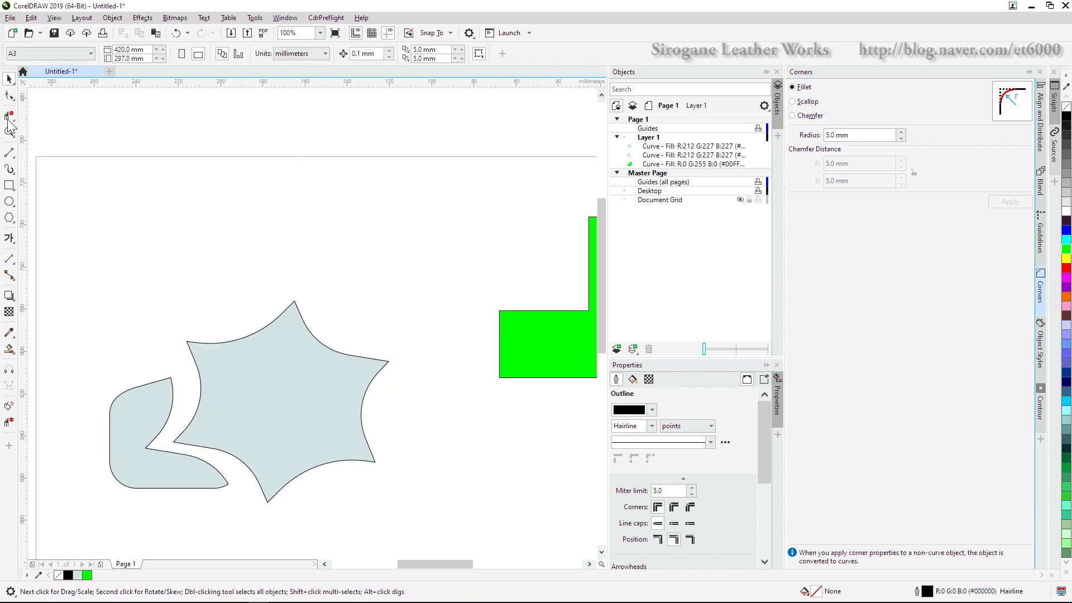
# - Move the filled rounded piece down and right so it overlaps the lower part of the star
pyautogui.click(10, 116)
pyautogui.press('space')
pyautogui.scroll(-2, 397, 318)
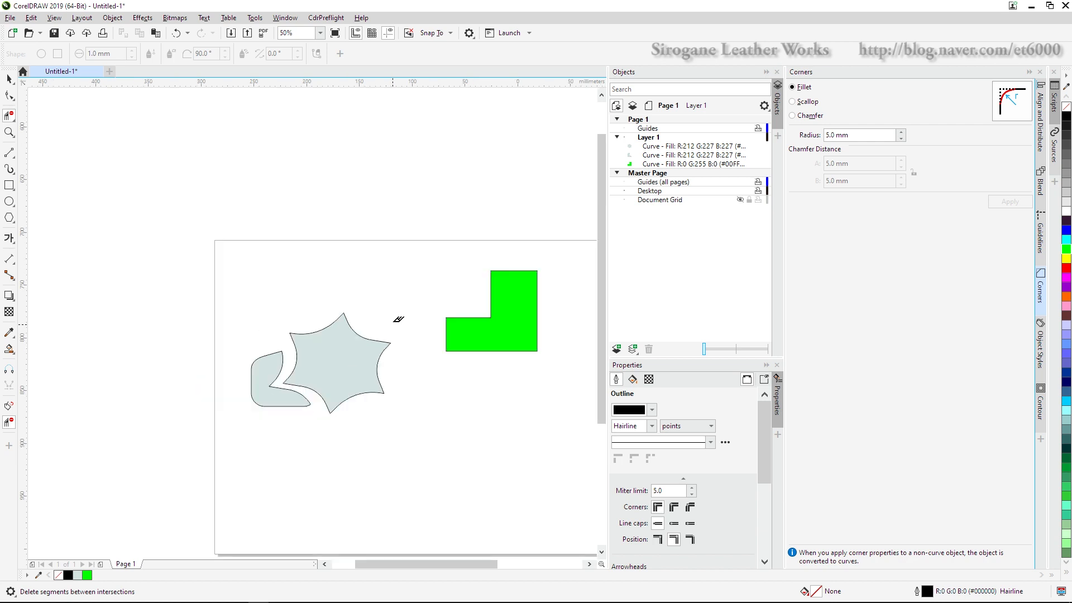
pyautogui.scroll(2, 366, 355)
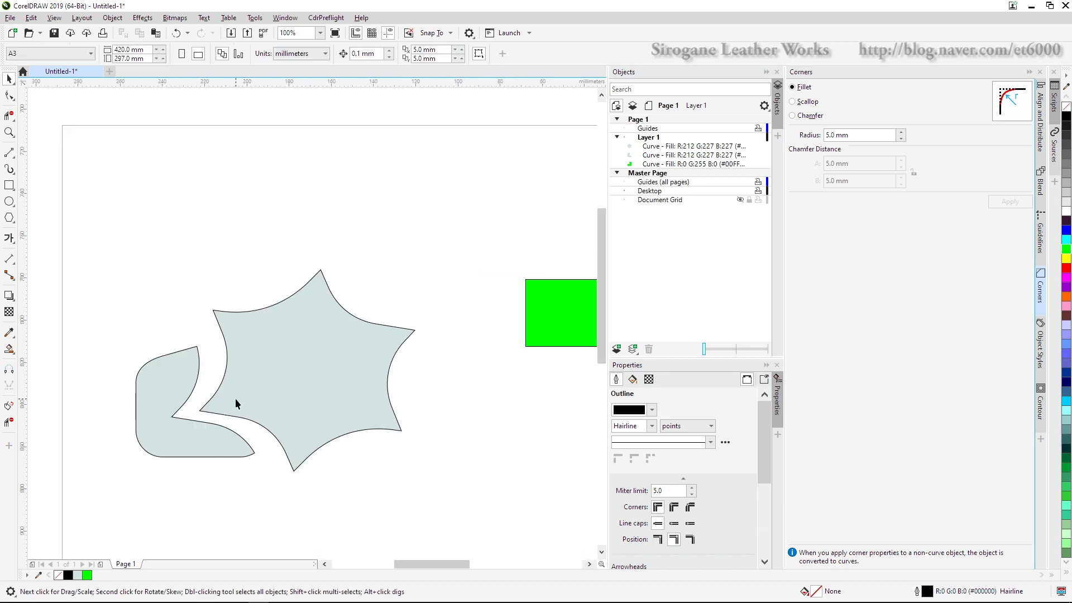
pyautogui.click(166, 418)
pyautogui.moveTo(233, 463); pyautogui.dragTo(268, 509)
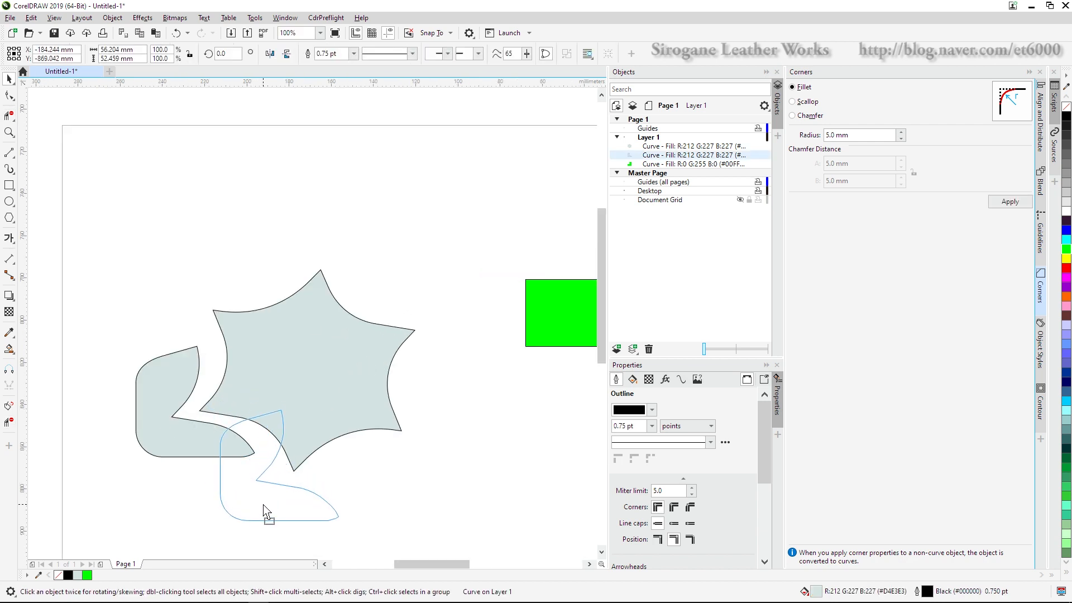
# - Position the star over the upper part of the rounded piece and send the star to the back of the layer
pyautogui.click(354, 426)
pyautogui.moveTo(357, 426); pyautogui.dragTo(359, 416)
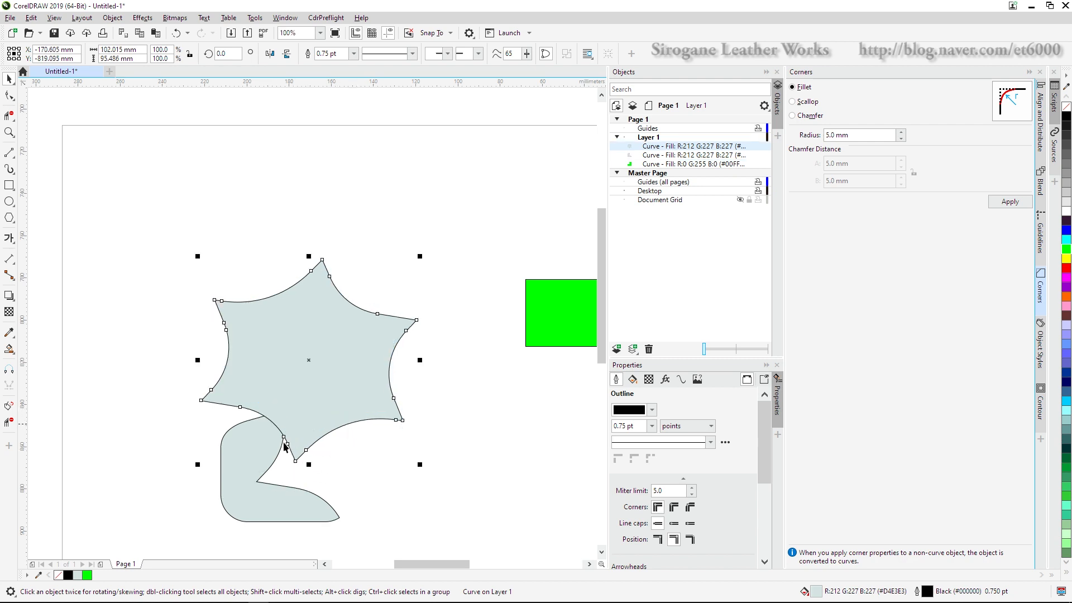
pyautogui.moveTo(284, 388); pyautogui.dragTo(276, 415)
pyautogui.hotkey('shift', 'pagedown')
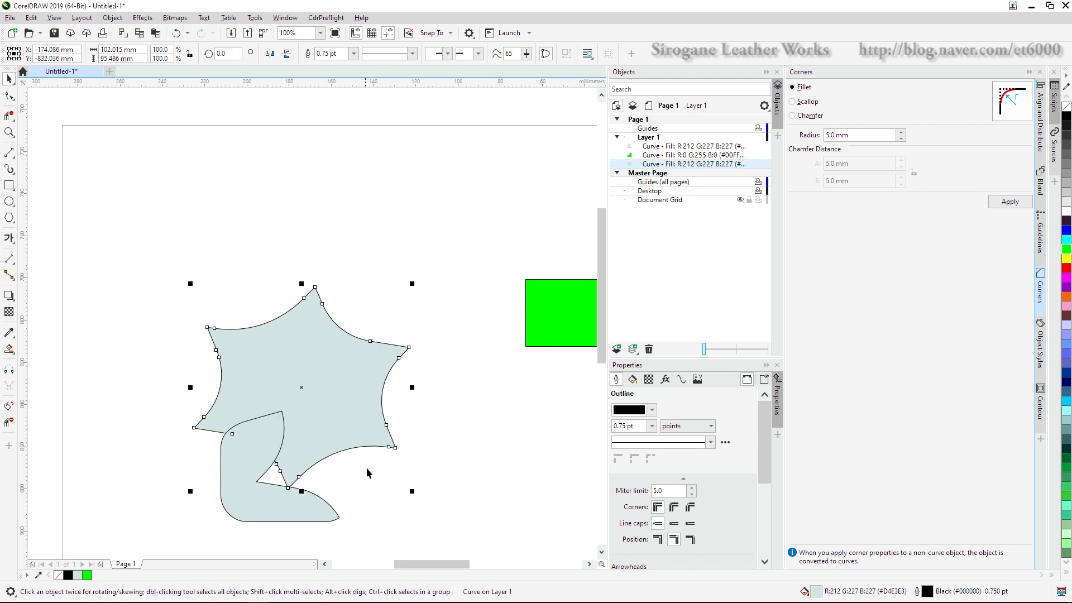
pyautogui.click(366, 467)
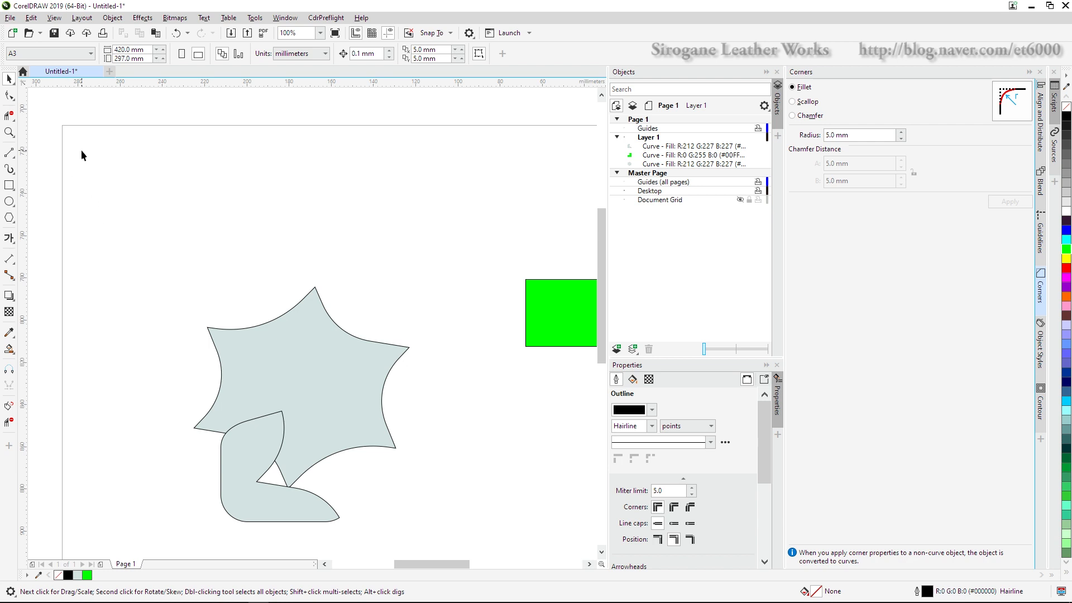
# - Remove the rounded piece's outline segments outside the star with Virtual Segment Delete
pyautogui.click(9, 115)
pyautogui.click(317, 522)
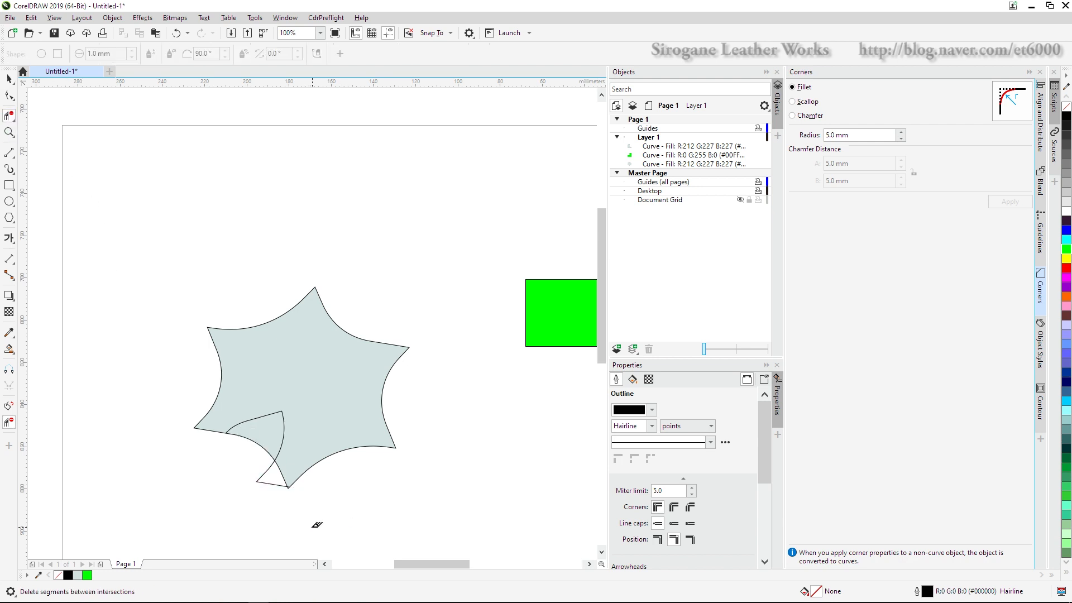
pyautogui.click(265, 472)
# - Move the remaining open curve off the star, down and to the left
pyautogui.scroll(2, 271, 460)
pyautogui.press('space')
pyautogui.click(302, 383)
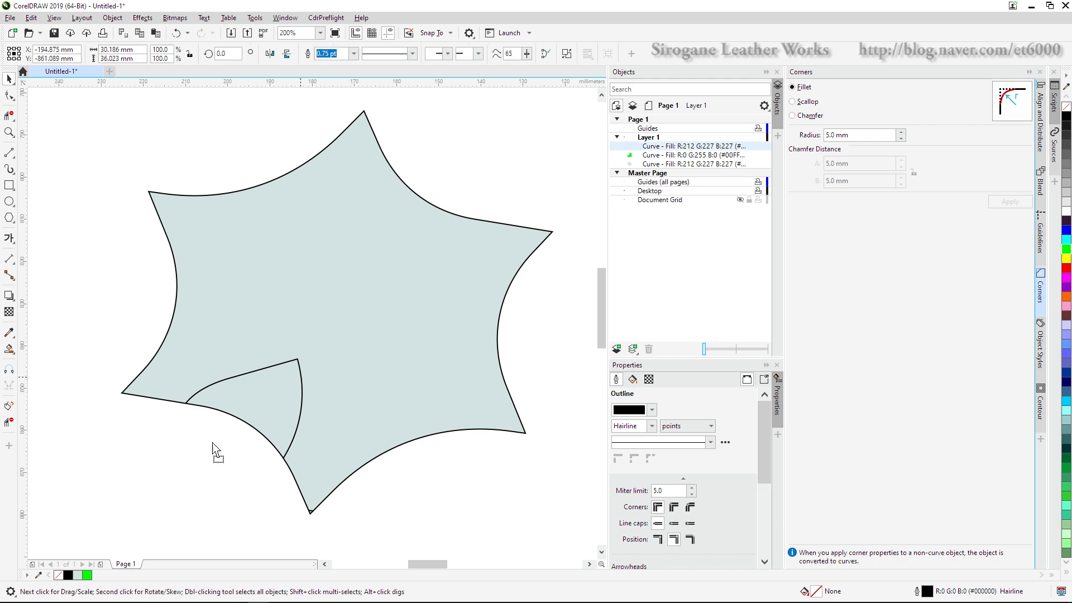
pyautogui.moveTo(212, 447); pyautogui.dragTo(210, 464)
pyautogui.scroll(-2, 247, 445)
pyautogui.scroll(2, 252, 475)
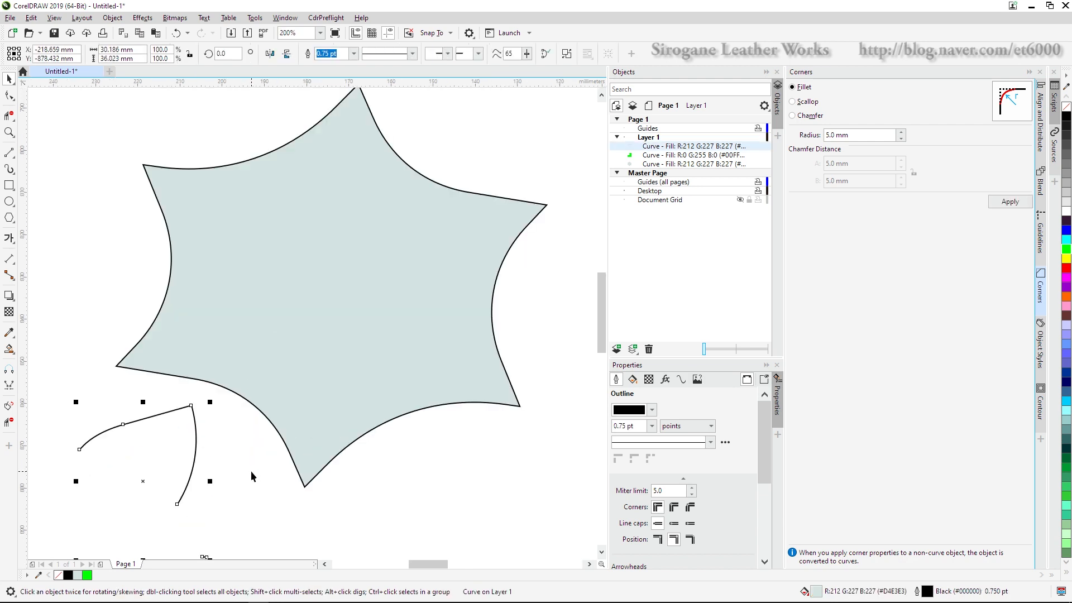
pyautogui.scroll(-2, 250, 470)
pyautogui.scroll(-2, 251, 454)
pyautogui.scroll(2, 248, 461)
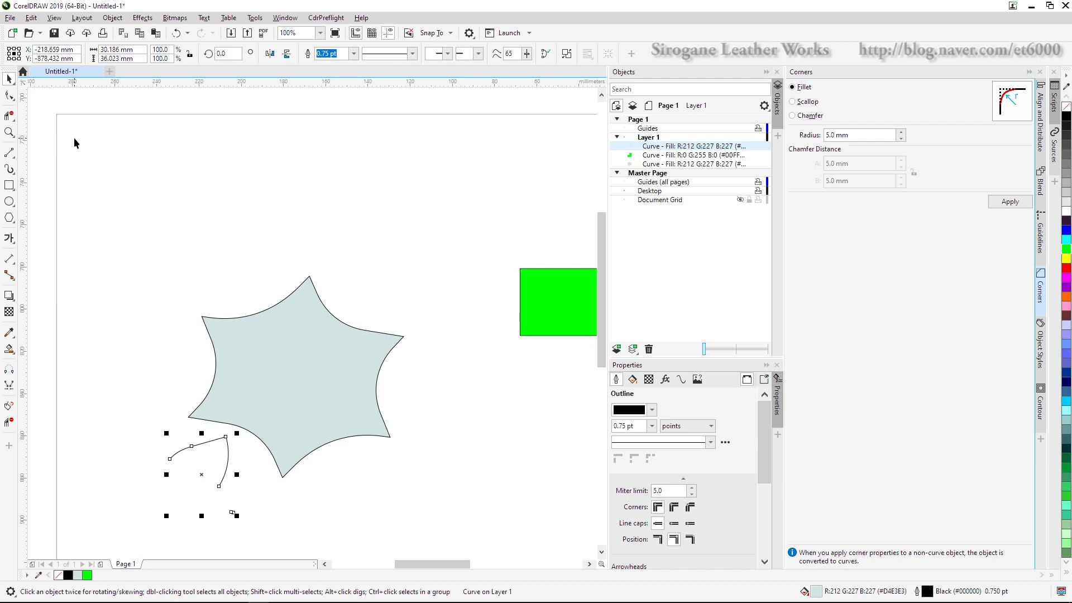
# - Delete the star, the green L-shape and the leftover open curve pieces with Virtual Segment Delete
pyautogui.click(9, 115)
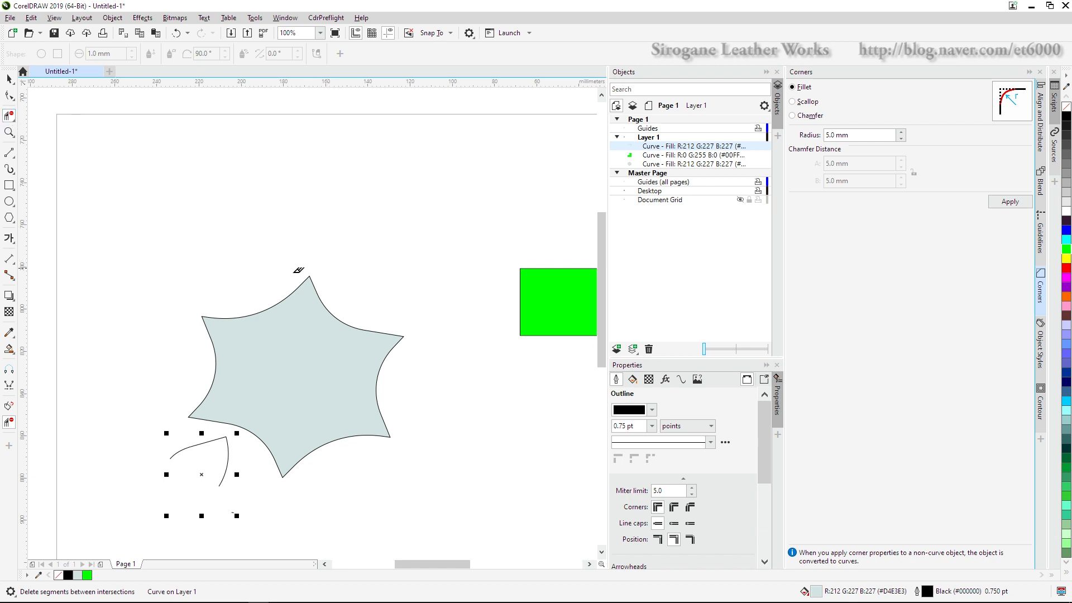
pyautogui.click(292, 286)
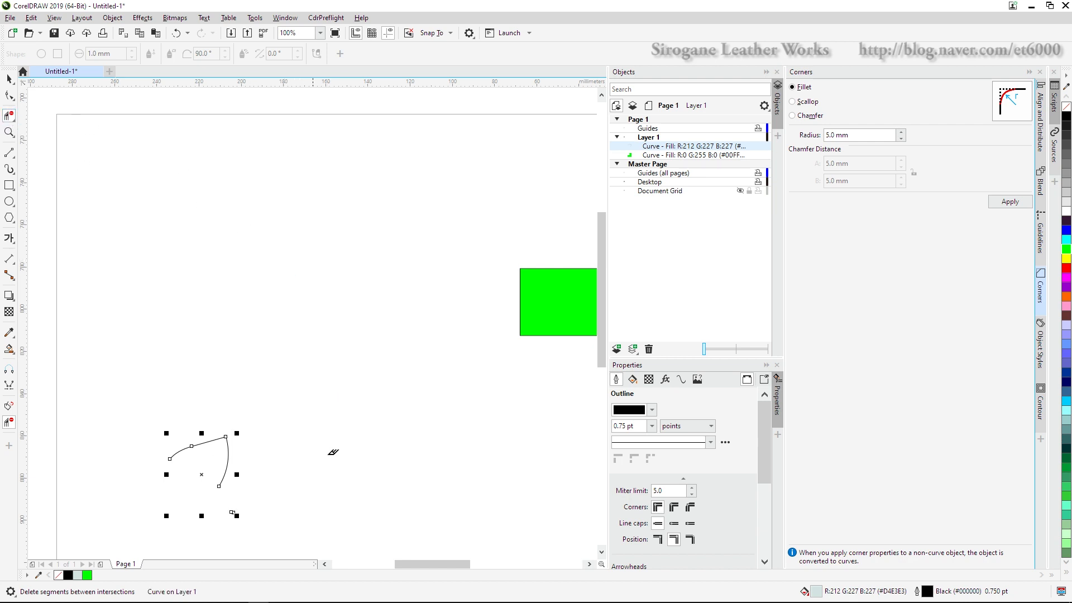
pyautogui.click(520, 313)
pyautogui.moveTo(189, 422); pyautogui.dragTo(264, 475)
pyautogui.moveTo(197, 486); pyautogui.dragTo(286, 550)
pyautogui.press('space')
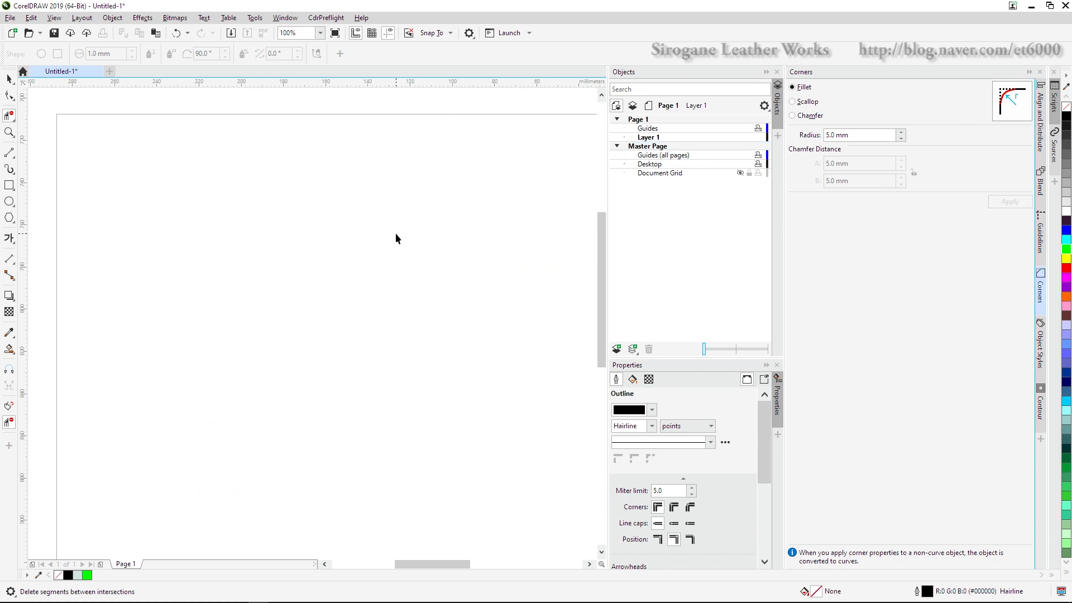
# - Draw a rectangle about 106 × 101 mm on the page, and place a horizontal and a vertical guideline crossing near its centre
pyautogui.scroll(-2, 377, 270)
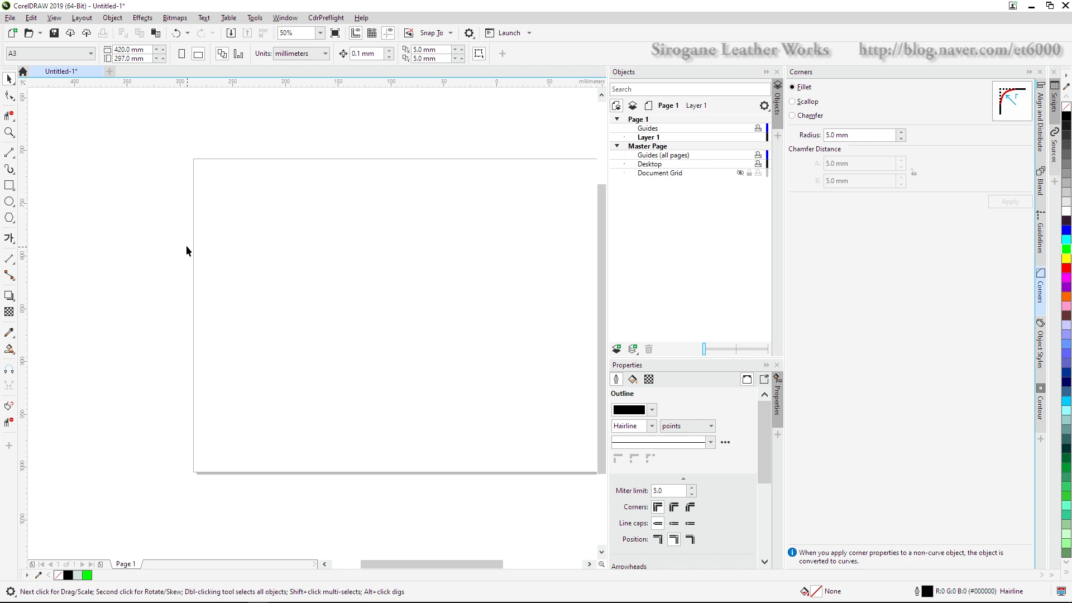
pyautogui.click(9, 184)
pyautogui.moveTo(311, 244)
pyautogui.mouseDown()
pyautogui.moveTo(370, 332)
pyautogui.moveTo(423, 349)
pyautogui.mouseUp()
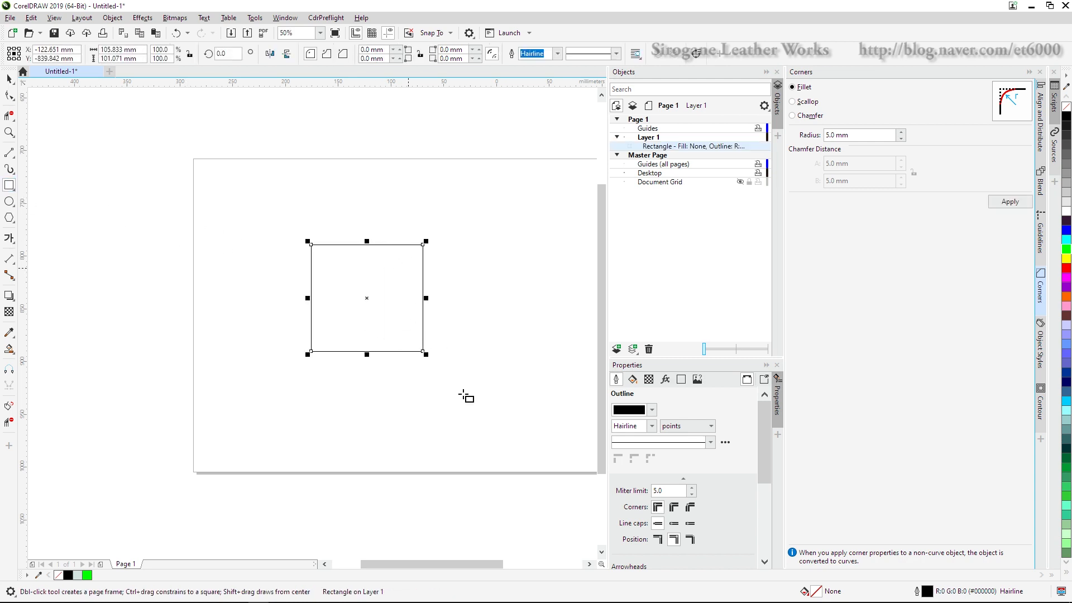
pyautogui.moveTo(375, 314); pyautogui.dragTo(369, 303)
pyautogui.moveTo(19, 228); pyautogui.dragTo(359, 296)
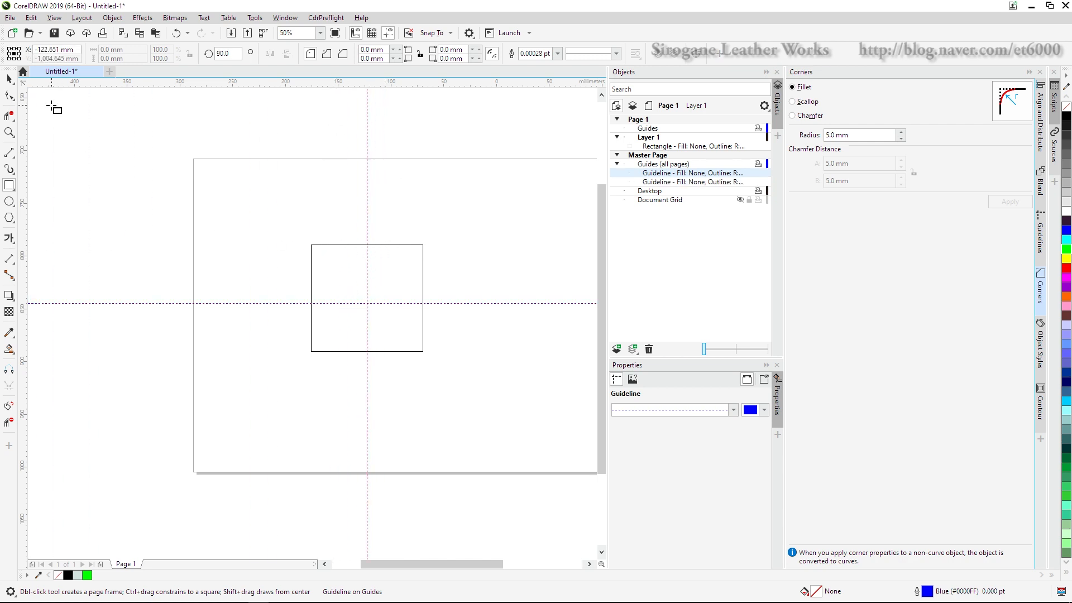
# - Remove the rectangle's upper-left corner segment between the two guidelines with Virtual Segment Delete, and deselect everything
pyautogui.click(9, 116)
pyautogui.click(324, 245)
pyautogui.press('space')
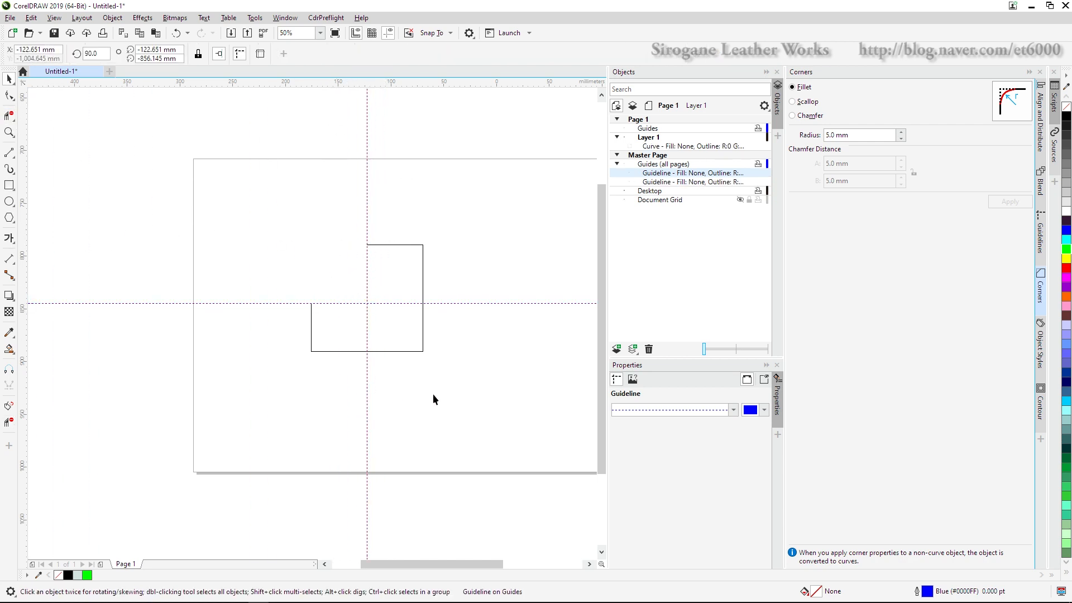
pyautogui.click(433, 394)
# - Try moving the trimmed rectangle down and right off the guidelines, and undo the move
pyautogui.moveTo(388, 333); pyautogui.dragTo(453, 402)
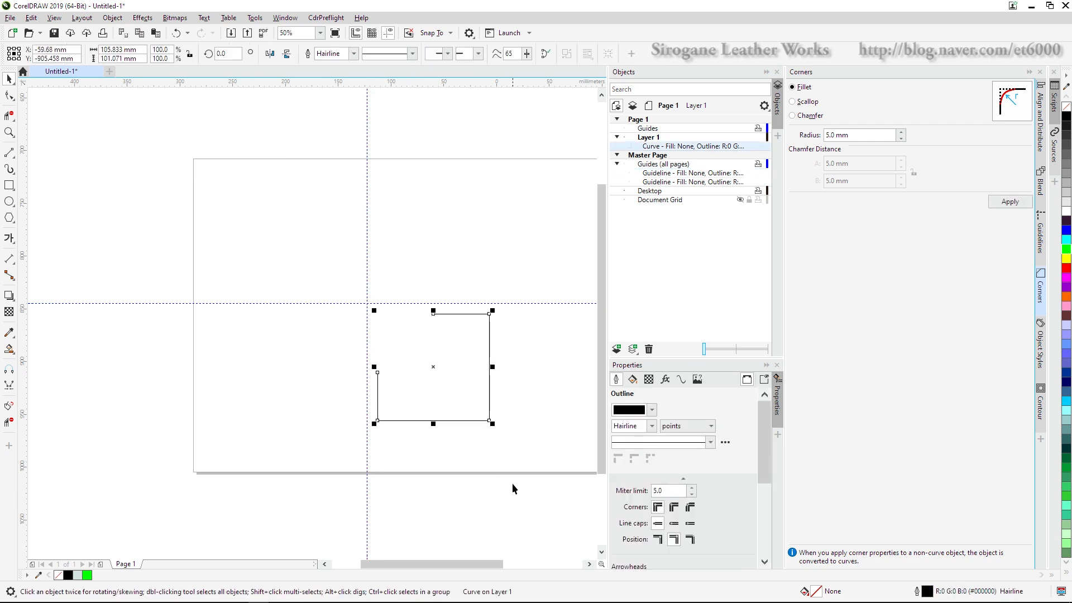
pyautogui.hotkey('ctrl', 'z')
pyautogui.click(514, 380)
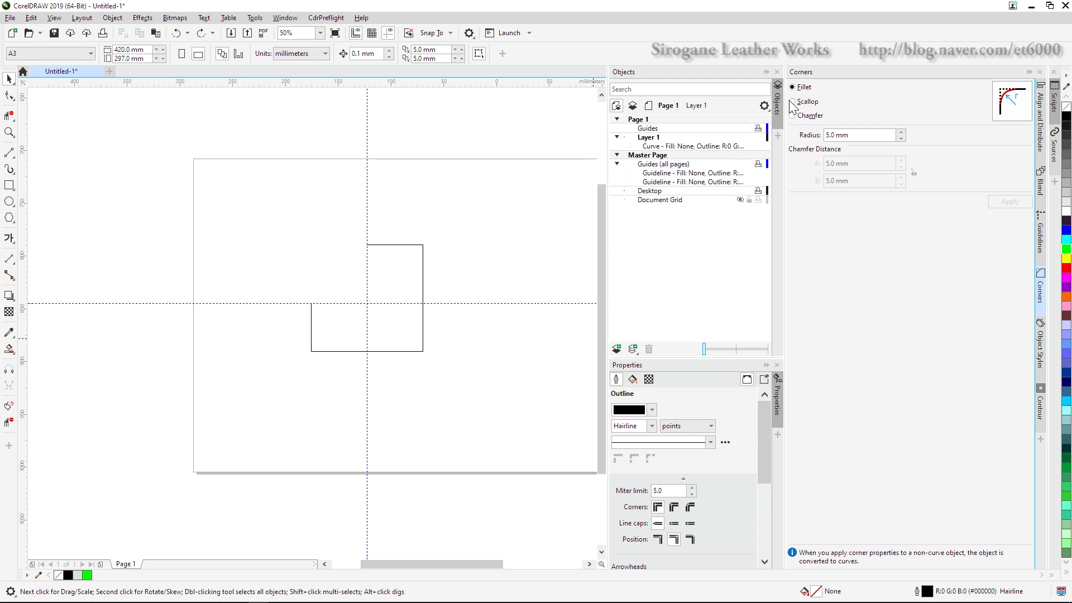
# - Collapse the Objects, Properties and Corners dockers to enlarge the drawing area
pyautogui.click(766, 71)
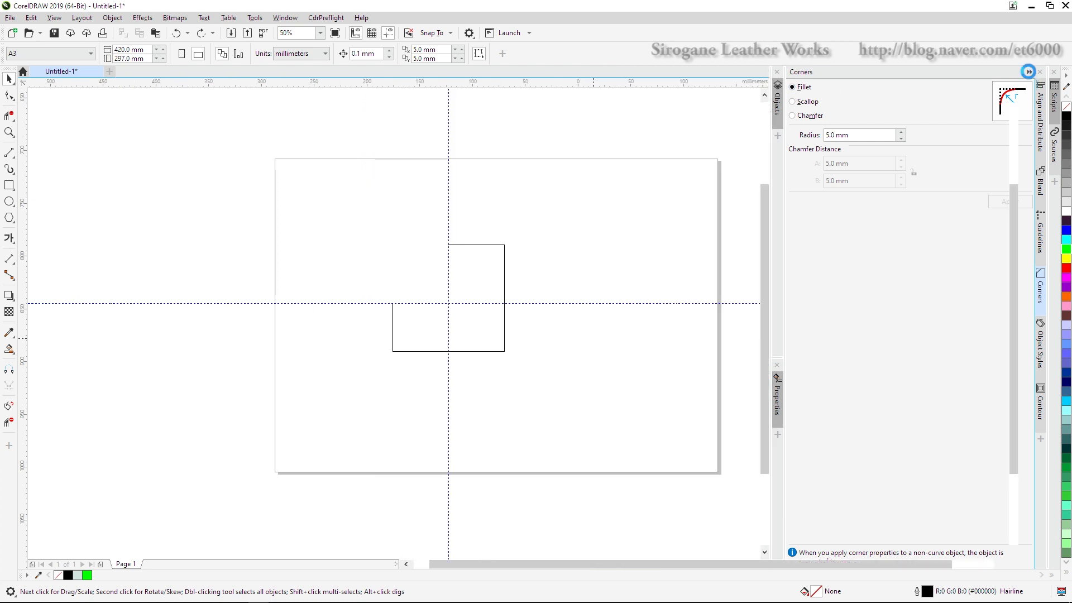
pyautogui.click(1039, 72)
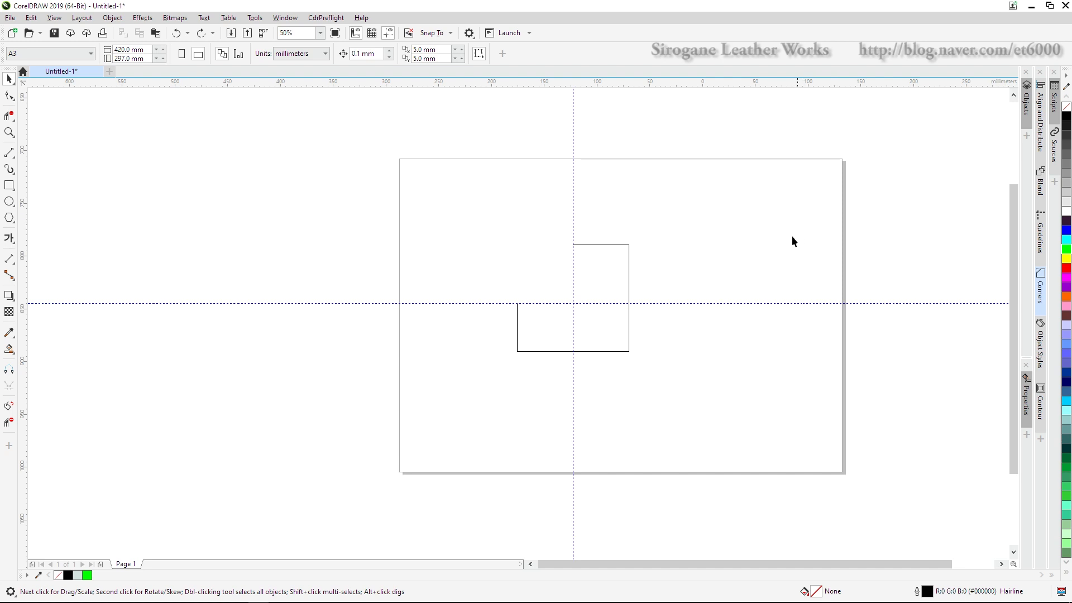
pyautogui.scroll(1, 702, 246)
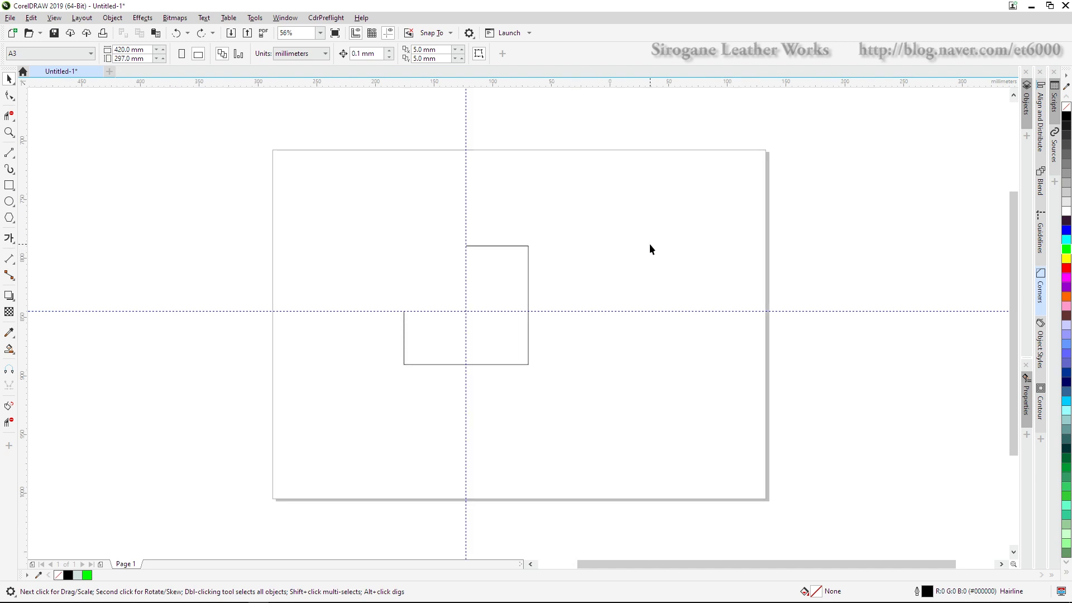